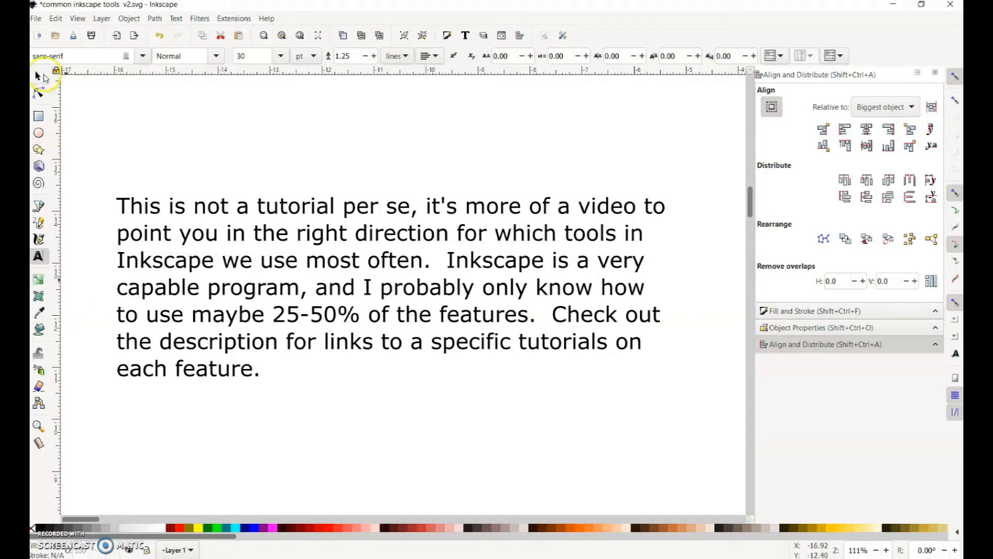
- Look through the help resources and the list of built-in tutorials
click(43, 77)
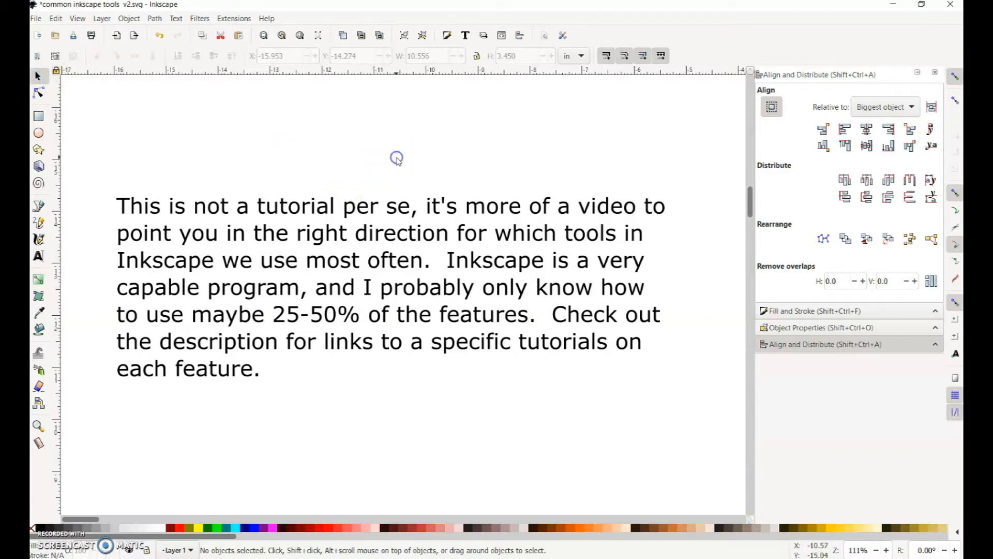
key(5)
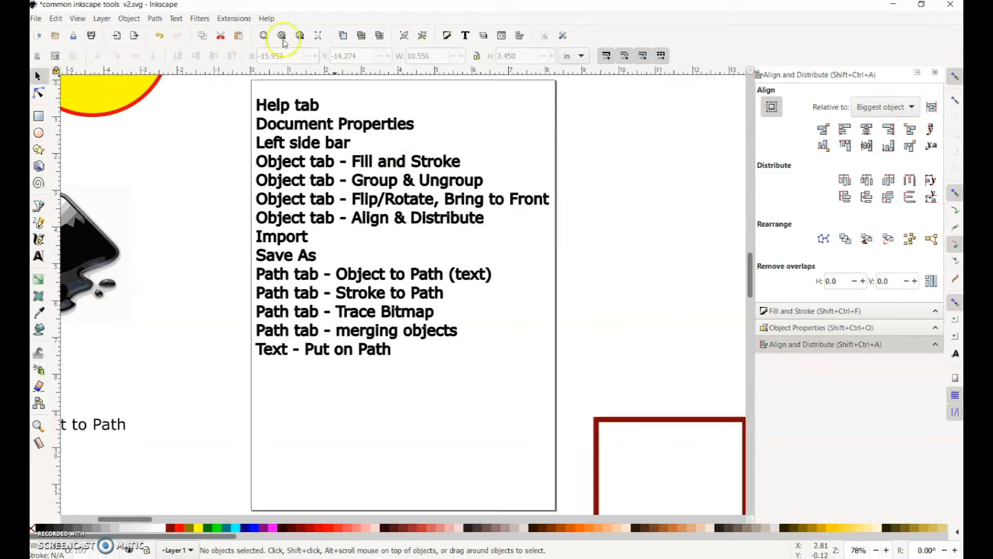
click(267, 19)
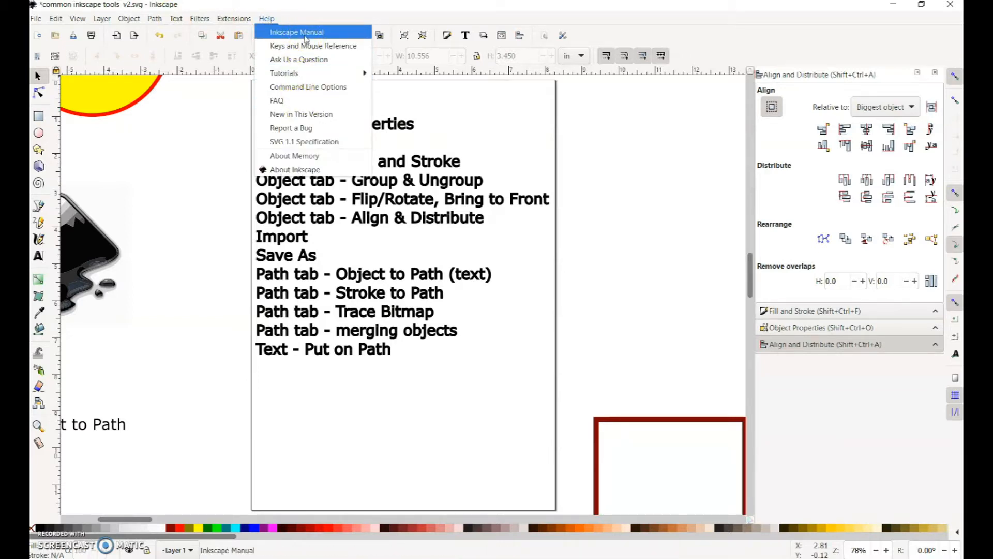
click(346, 75)
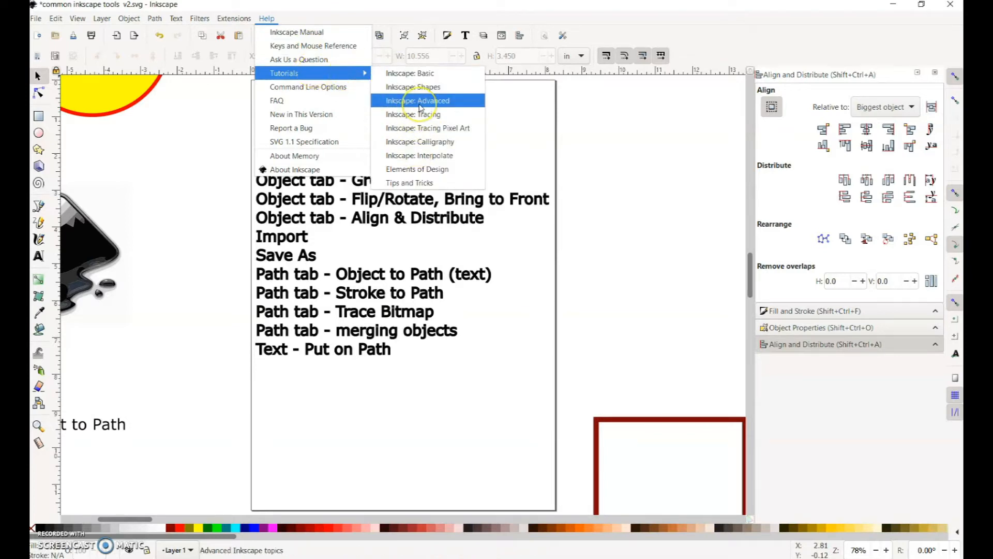
click(193, 113)
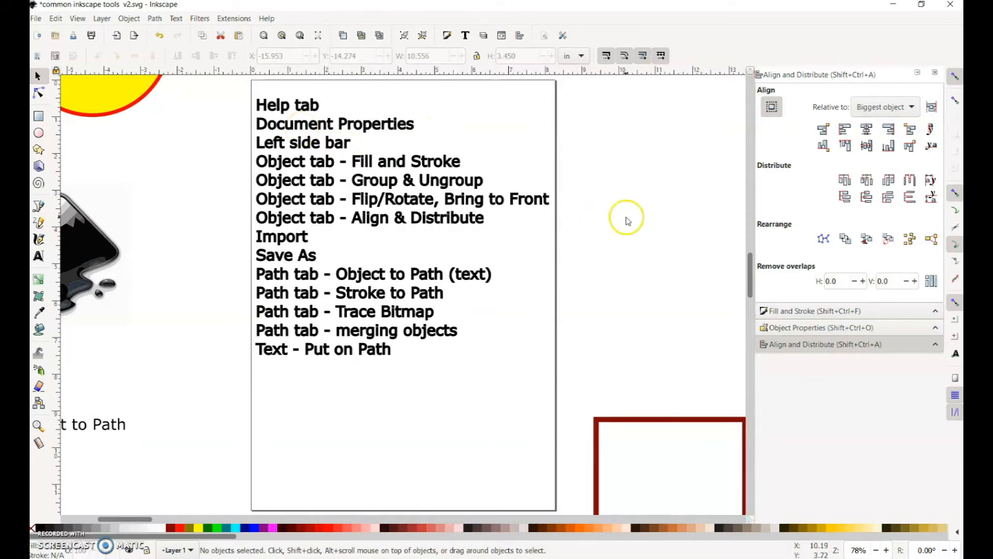
- Select the yellow circle above the logo and check which measurement units are available for its dimensions
scroll(627, 219, down, 1)
drag(667, 152, 583, 162)
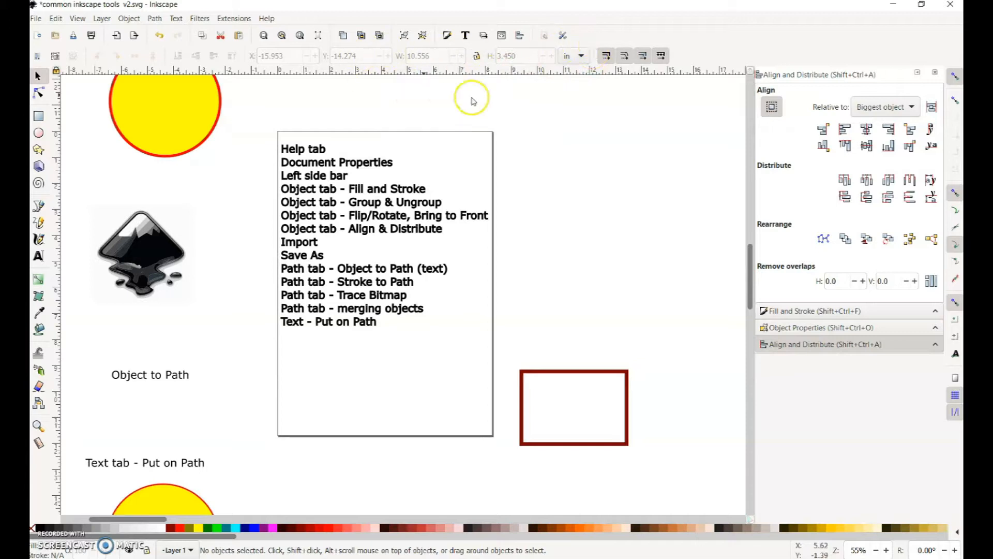
click(135, 101)
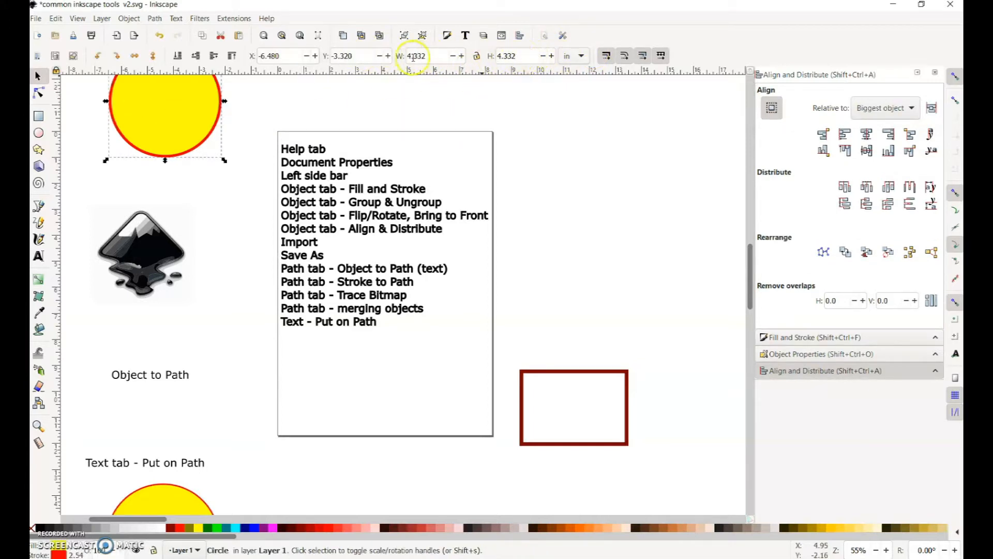
click(574, 56)
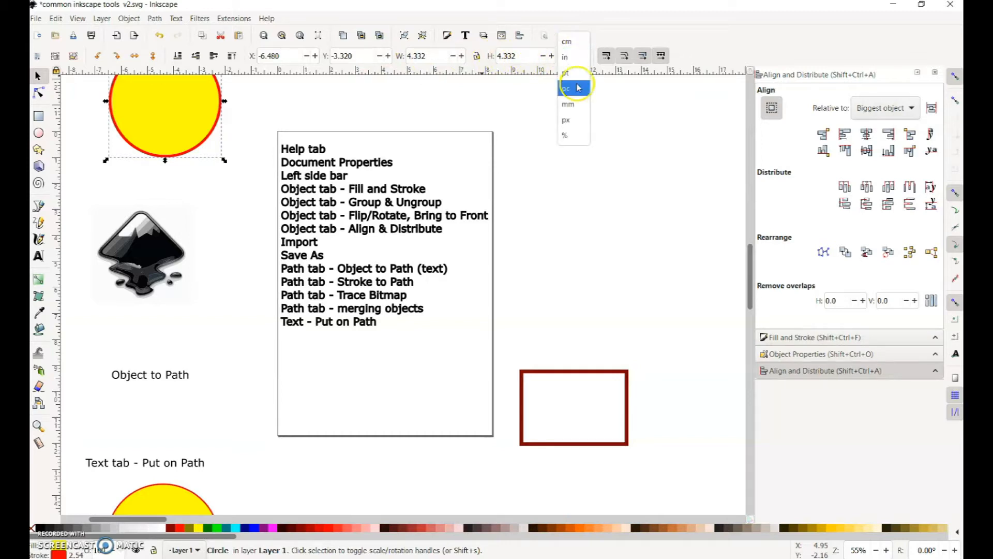
click(490, 102)
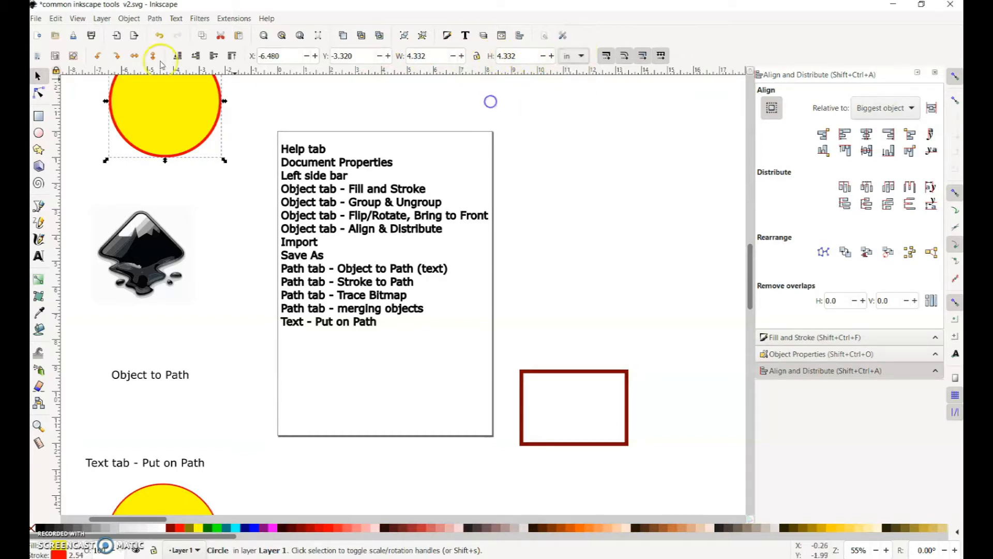
- Review the page size, custom size and display unit settings in Document Properties, then close them
click(36, 19)
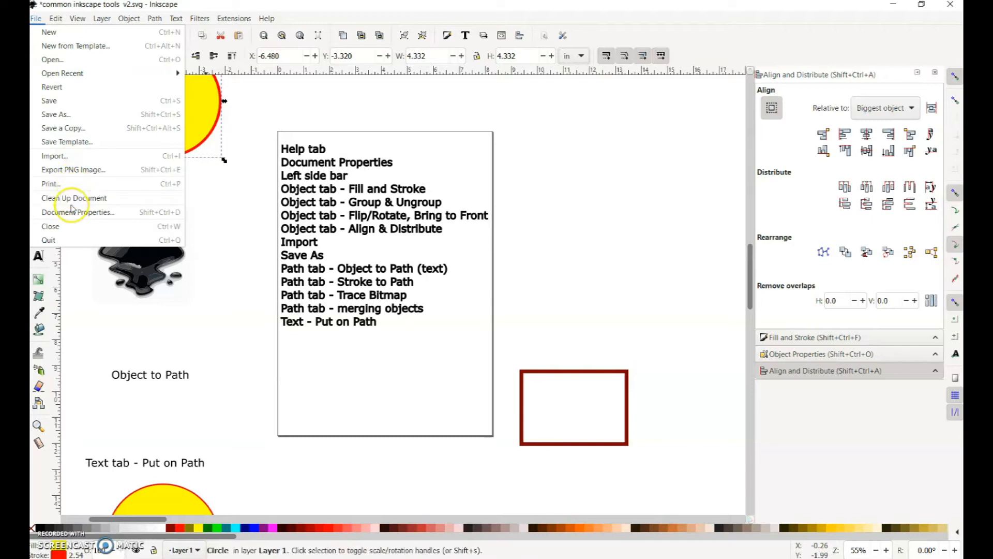
click(73, 212)
drag(860, 13, 699, 73)
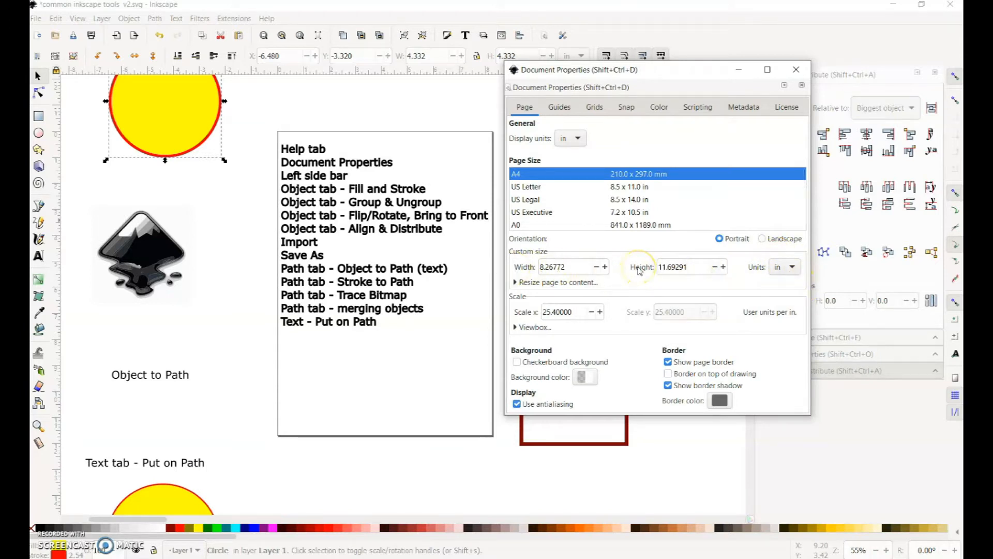
click(796, 69)
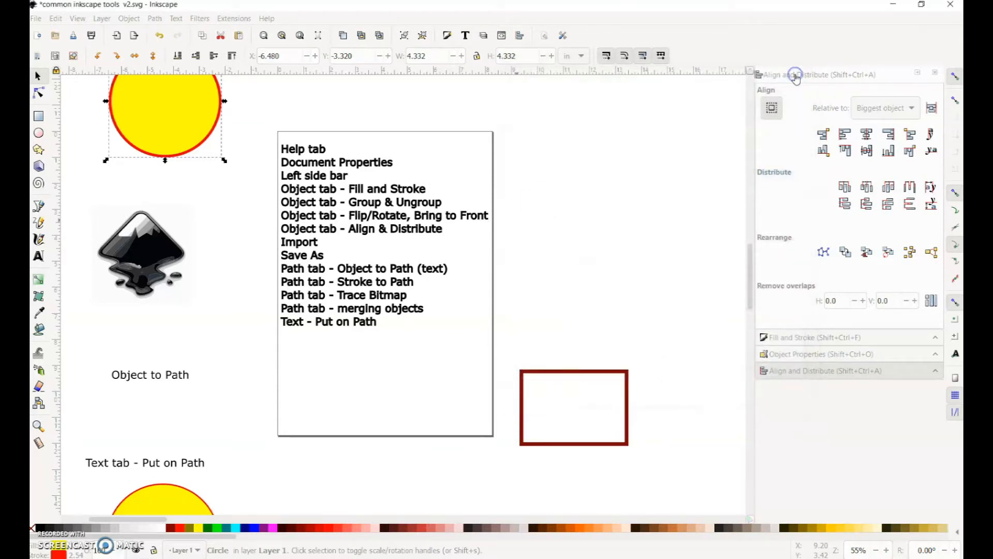
- Select the yellow circle, the logo and the "Object to Path" text one after another, ending on the circle
click(211, 220)
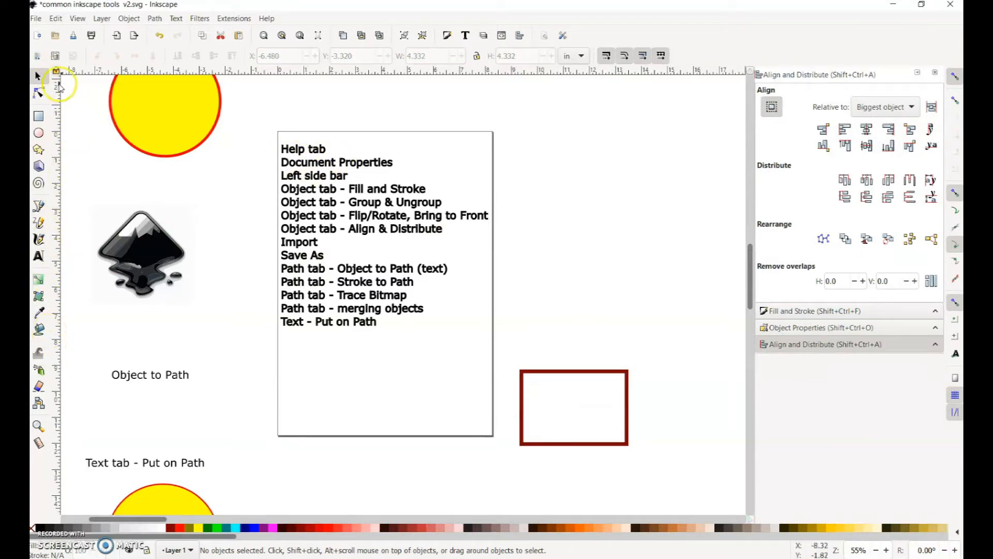
click(161, 114)
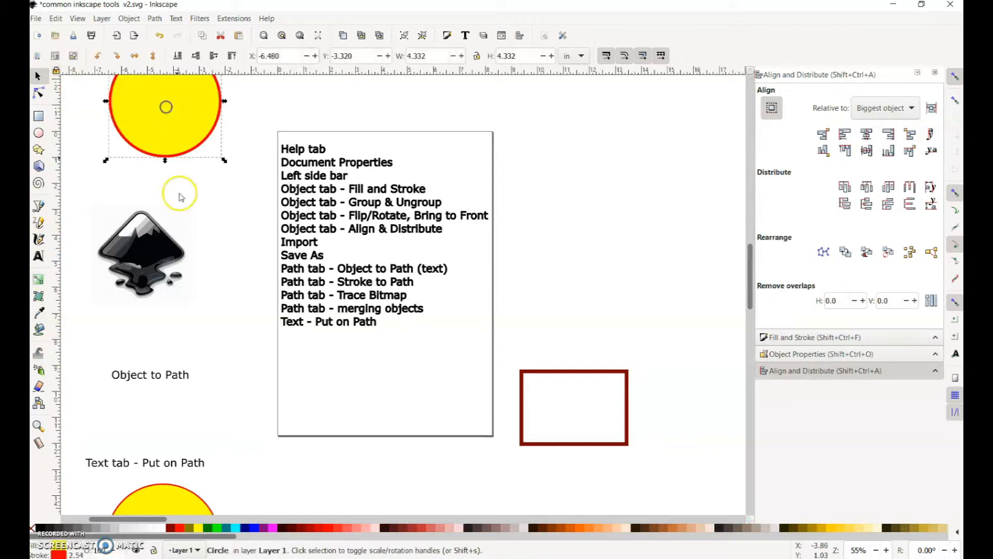
click(163, 262)
click(154, 376)
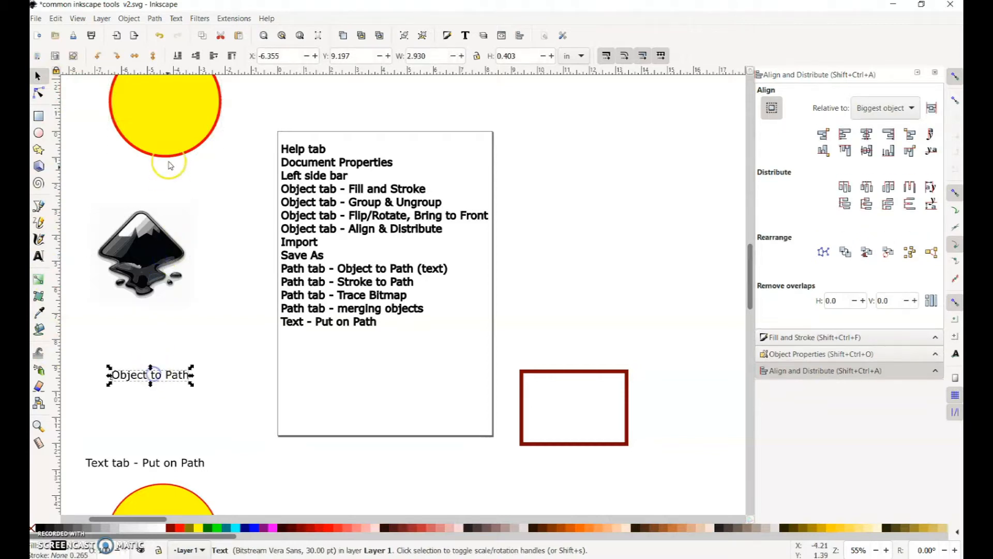
click(172, 122)
- Select the yellow circle and the logo together with a selection box, then clear the selection
click(249, 196)
drag(233, 202, 327, 318)
drag(355, 156, 156, 459)
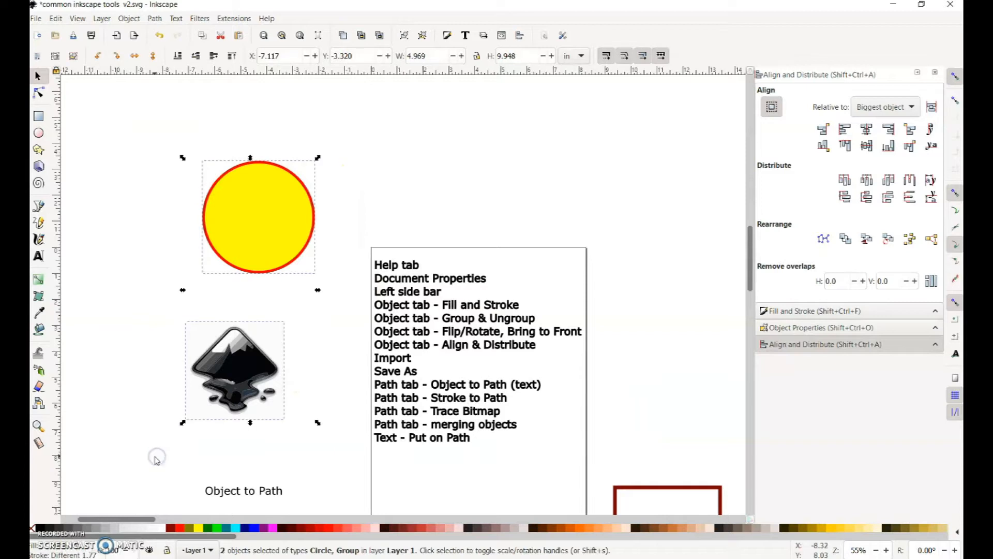
click(136, 210)
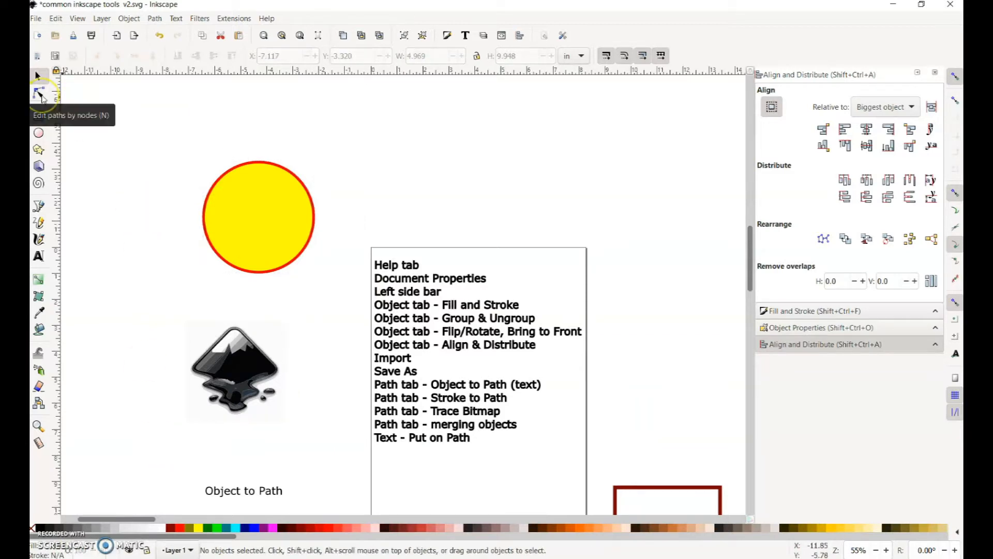
- Enter the logo's group and move one node on the mountain's left slope slightly, to about X -6.348, Y 4.265 in
click(241, 377)
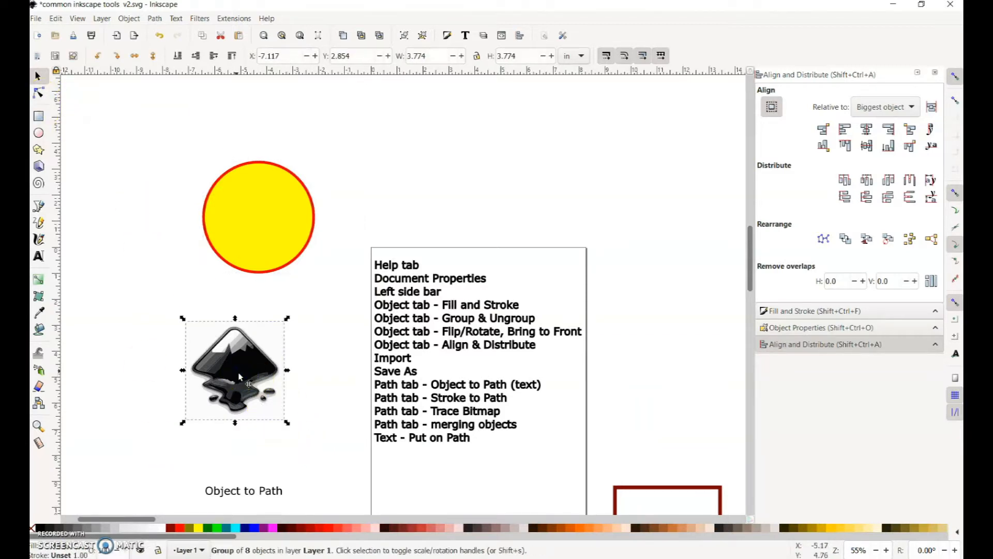
double_click(221, 363)
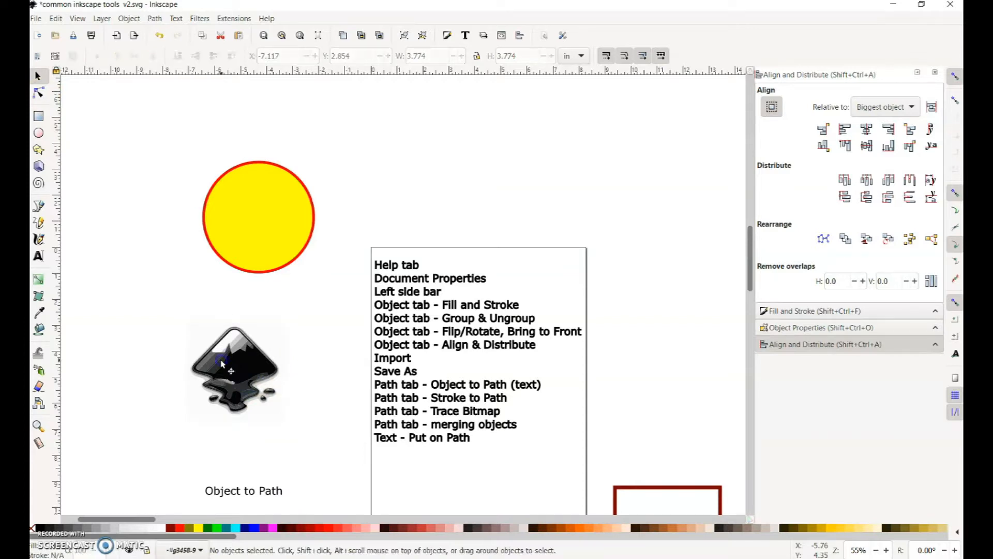
double_click(225, 350)
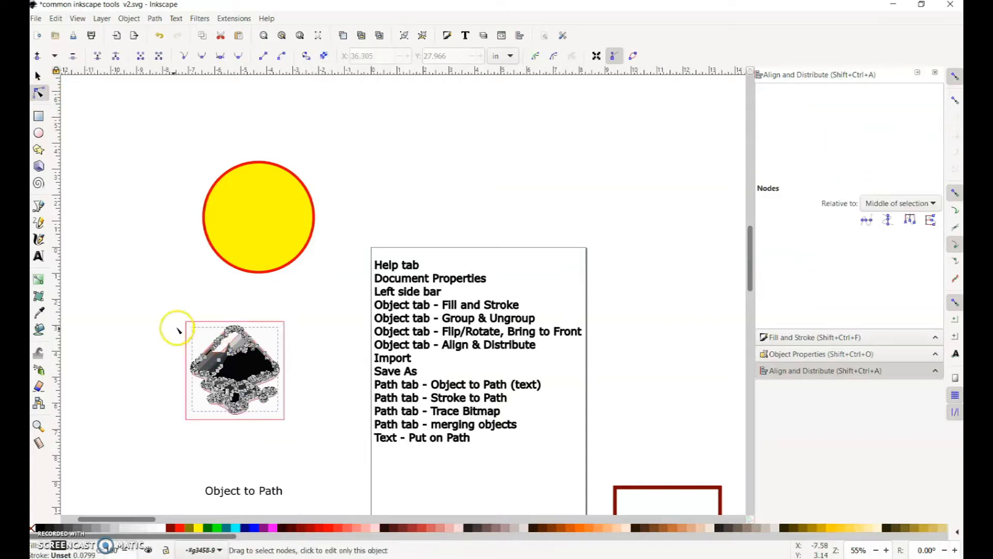
scroll(160, 348, up, 5)
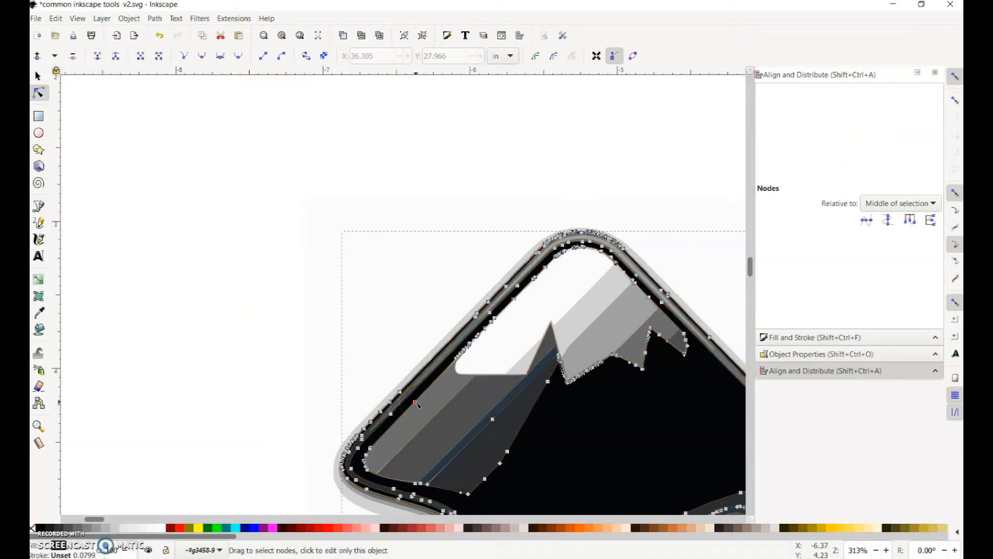
mouse_move(417, 403)
mouse_down()
mouse_move(434, 409)
mouse_move(419, 407)
mouse_up()
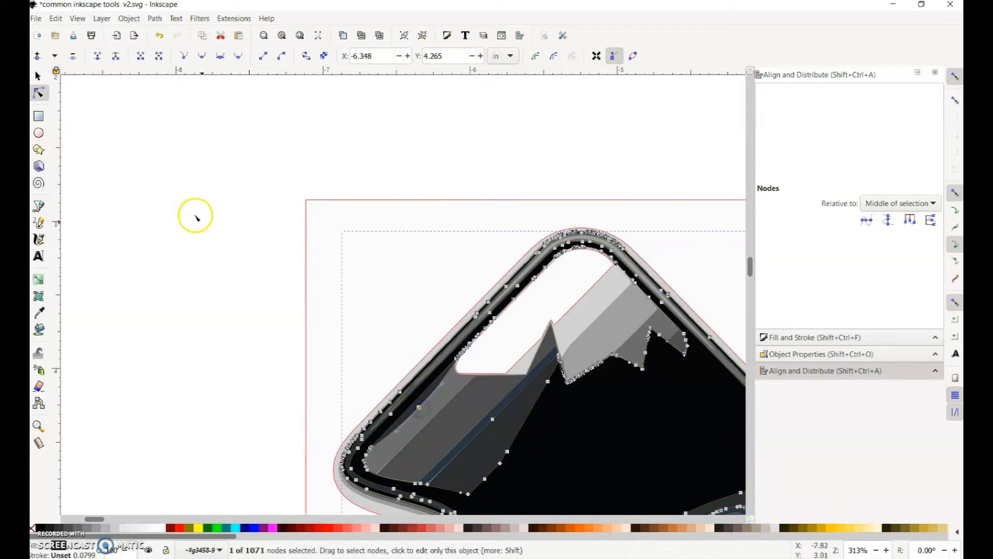
click(38, 76)
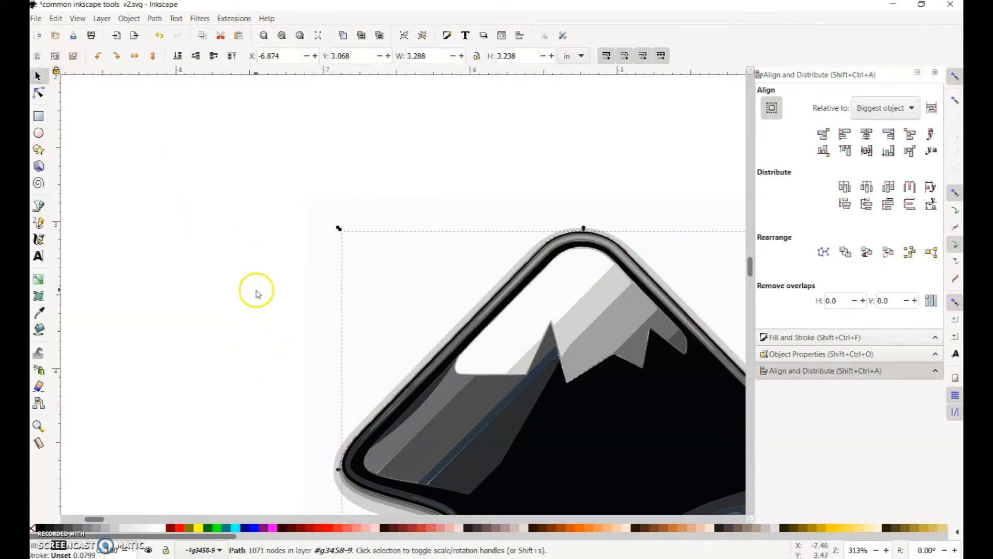
- Add a text box between the logo and the "Object to Path" label containing "dfafewqf"
key(5)
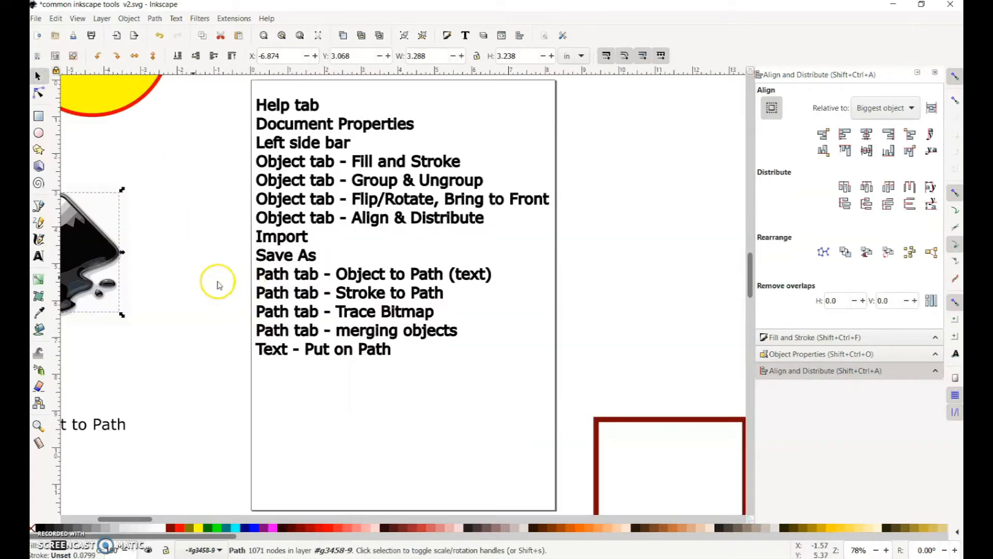
click(39, 257)
drag(127, 357, 209, 404)
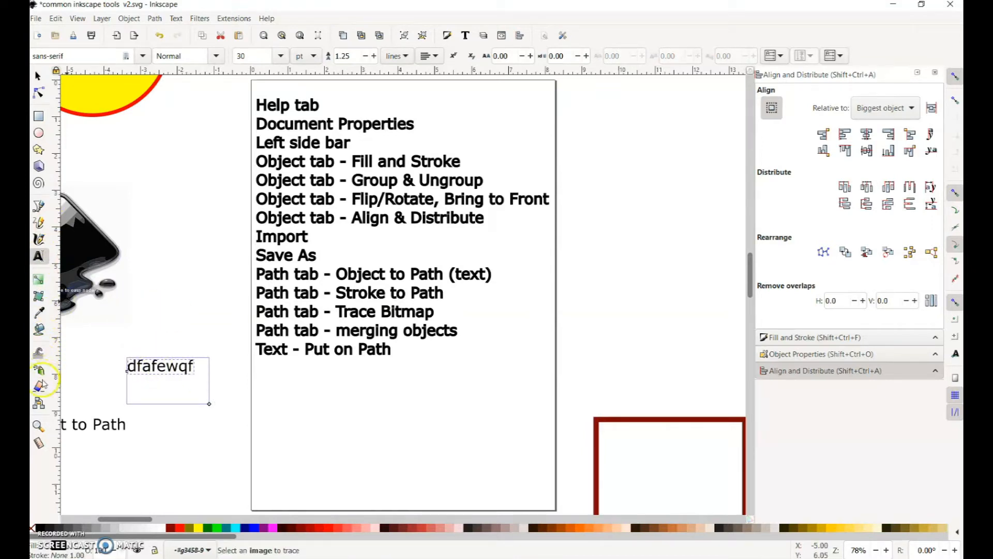
- Measure the width of the logo's mountain with the Measurement tool, then return to the Selector
click(39, 443)
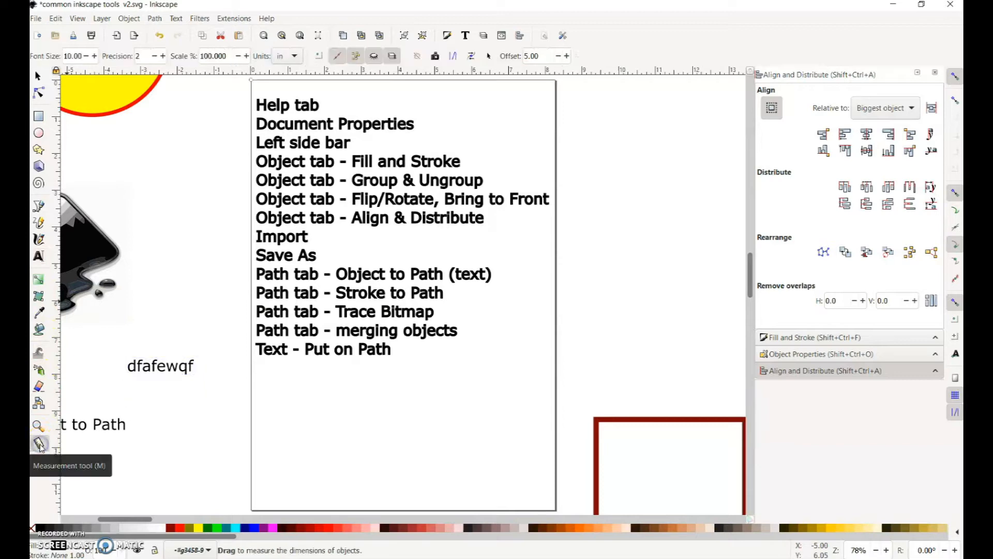
drag(138, 288, 449, 337)
drag(309, 299, 431, 303)
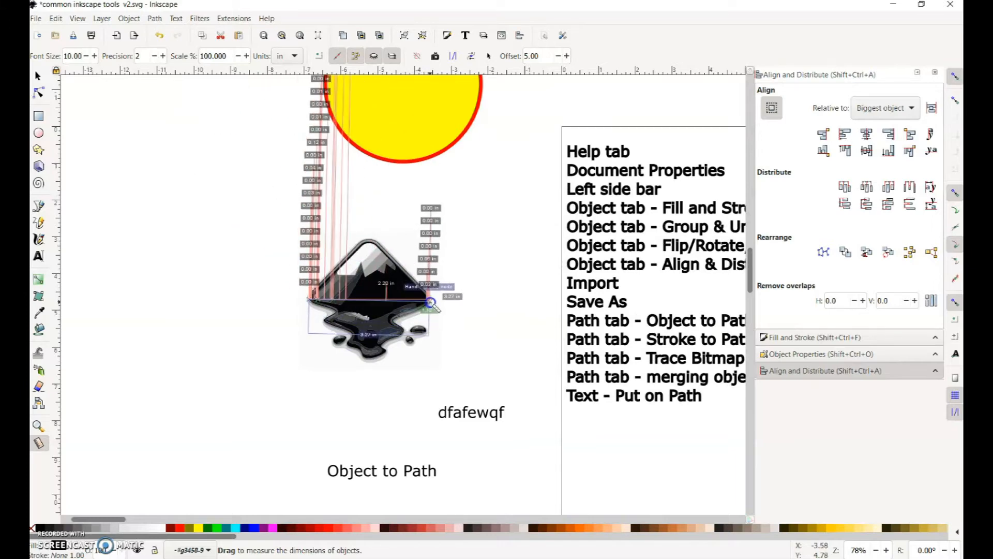
click(352, 213)
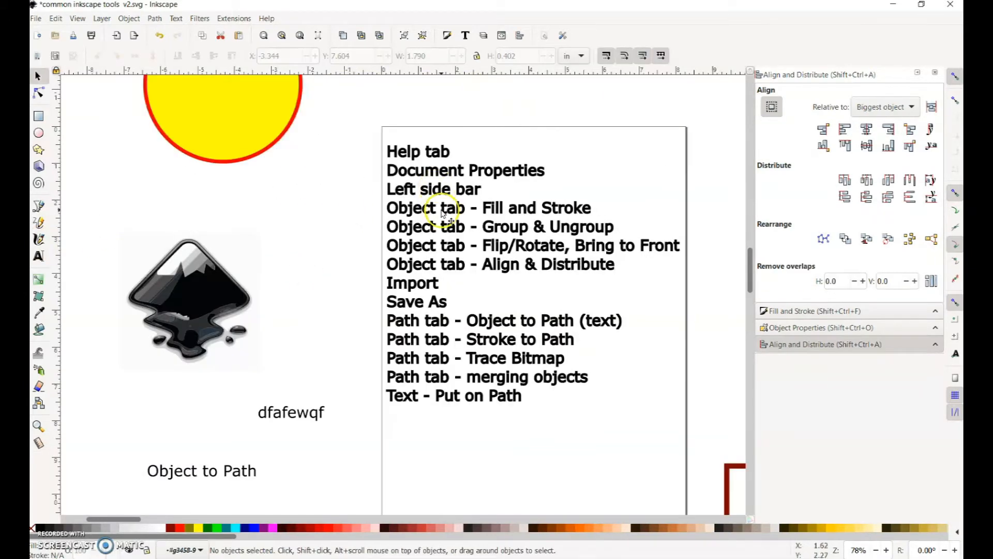
- Open the Fill and Stroke settings
click(131, 19)
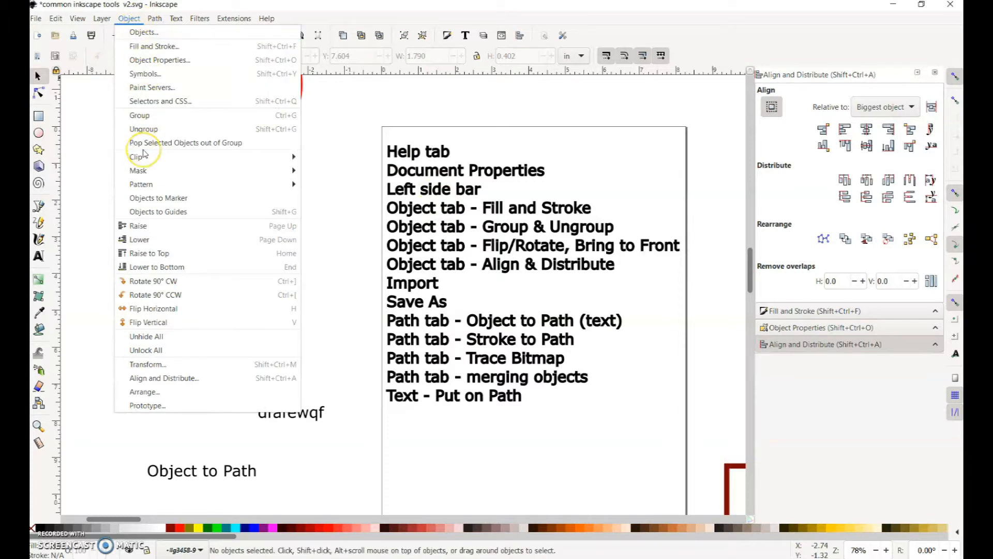
click(147, 47)
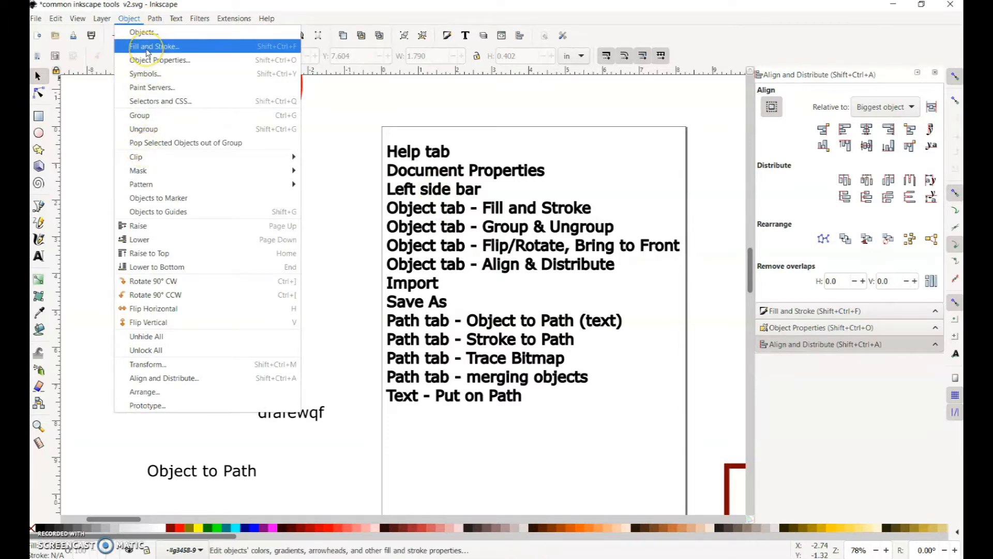
click(146, 49)
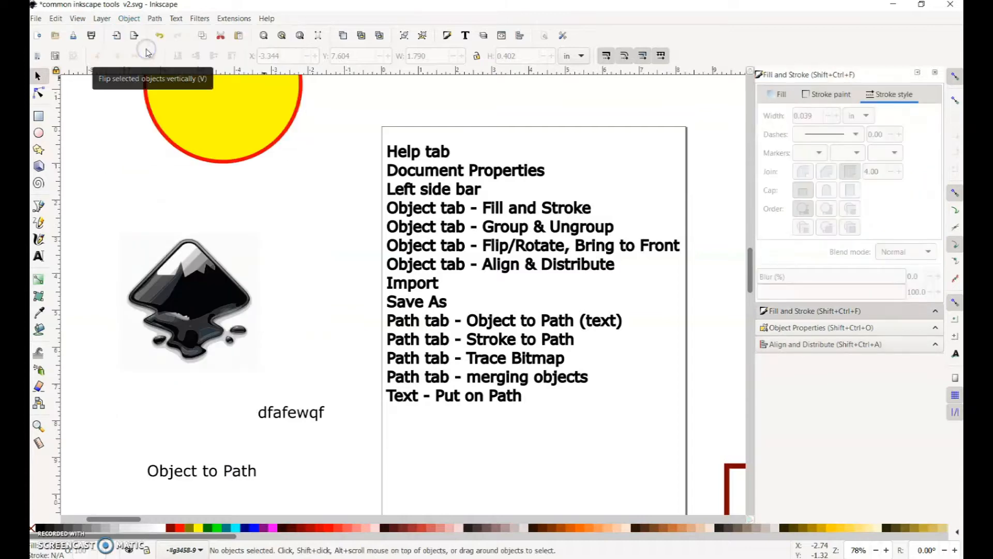
- Select the yellow circle with the red outline and display its fill settings
drag(344, 118, 346, 392)
click(236, 334)
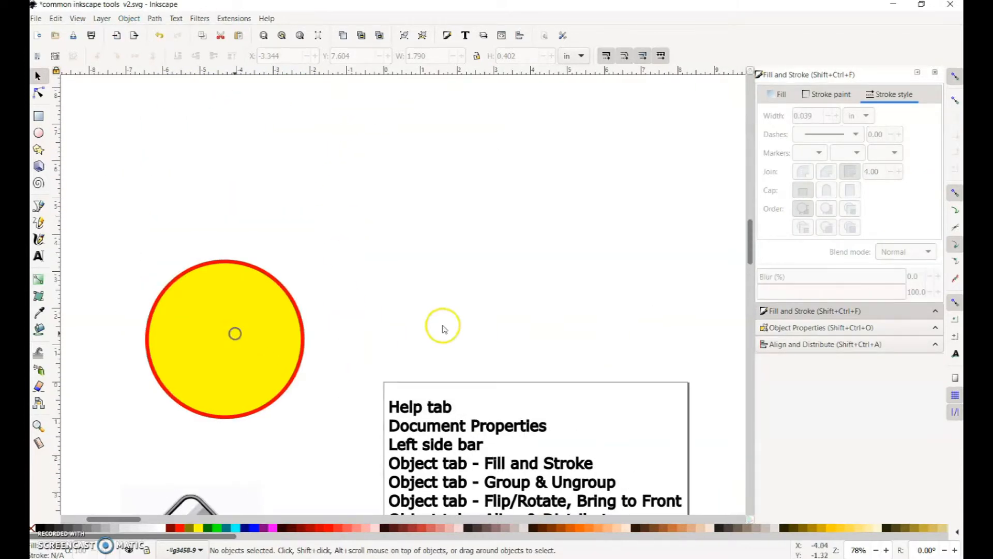
drag(383, 299, 432, 267)
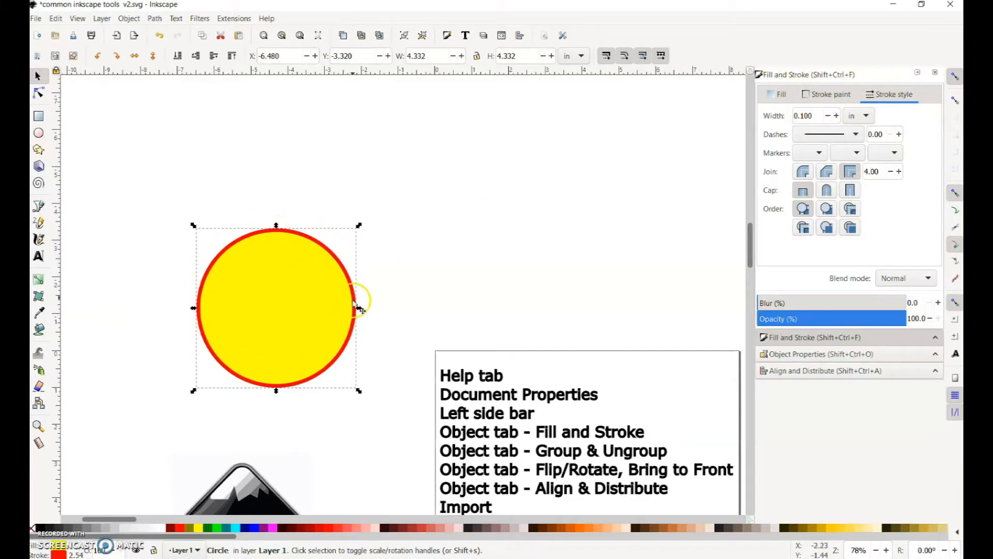
click(461, 257)
click(310, 287)
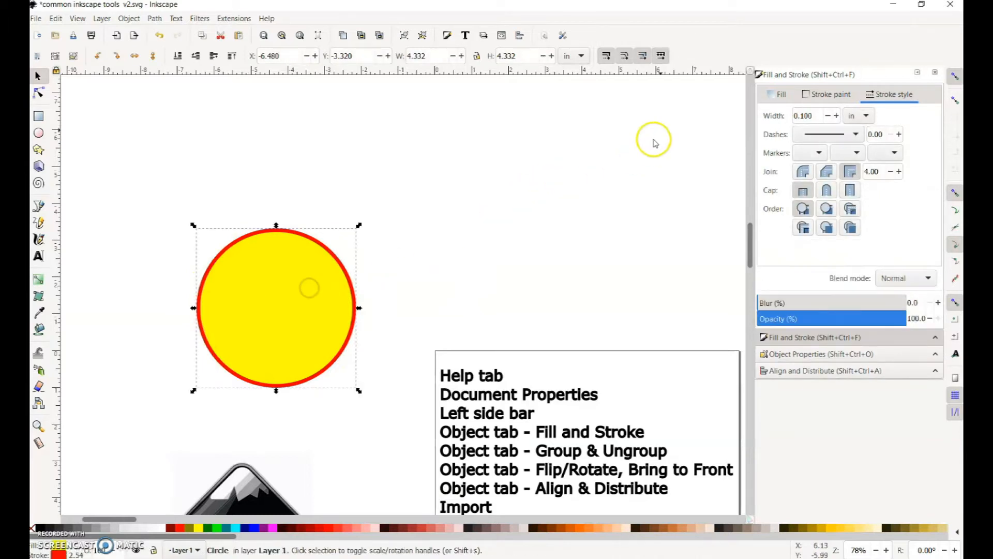
click(769, 95)
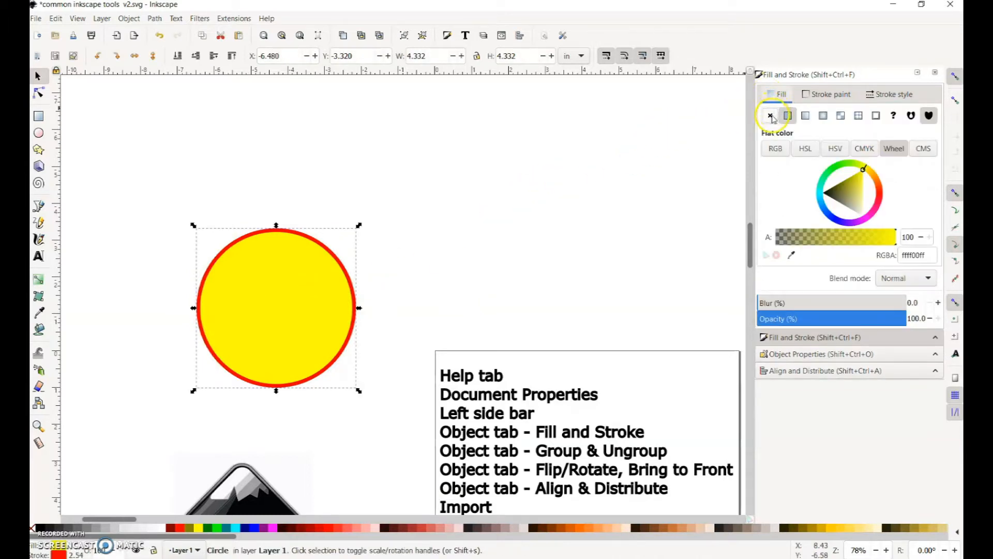
- Try no fill and a radial gradient on the yellow circle, and return it to a flat color
click(770, 115)
click(787, 115)
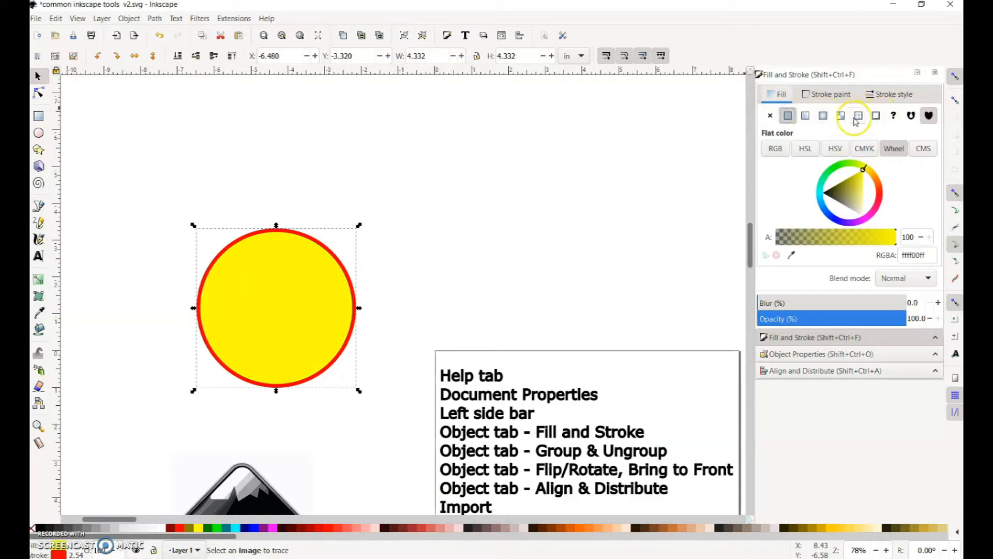
click(822, 122)
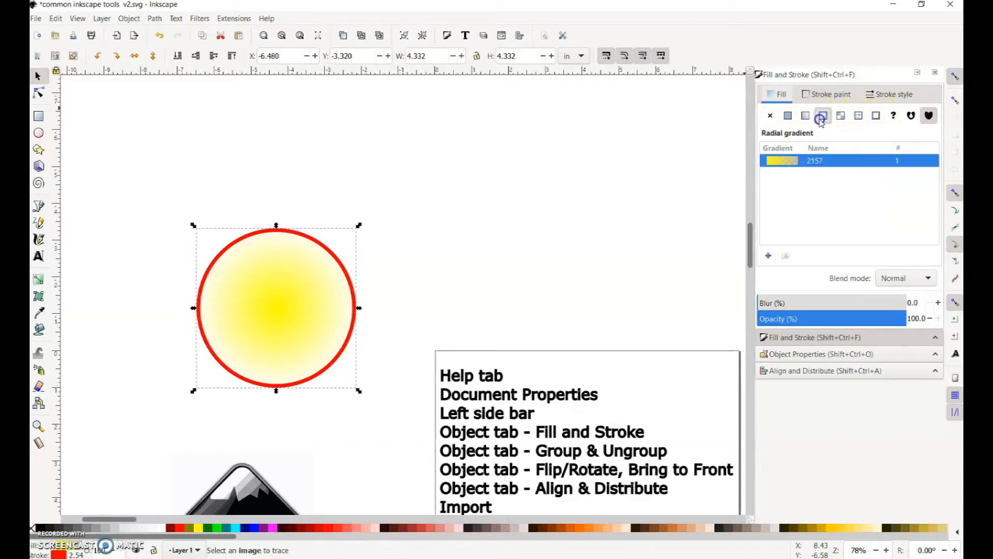
click(787, 116)
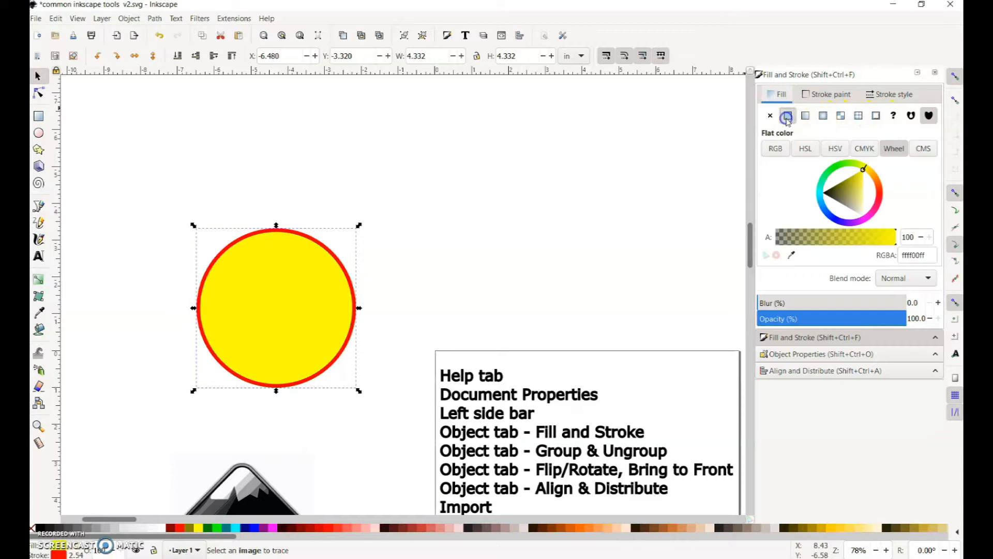
- Try a red fill on the circle, look at its stroke paint options, and return the fill to yellow
click(288, 528)
click(323, 528)
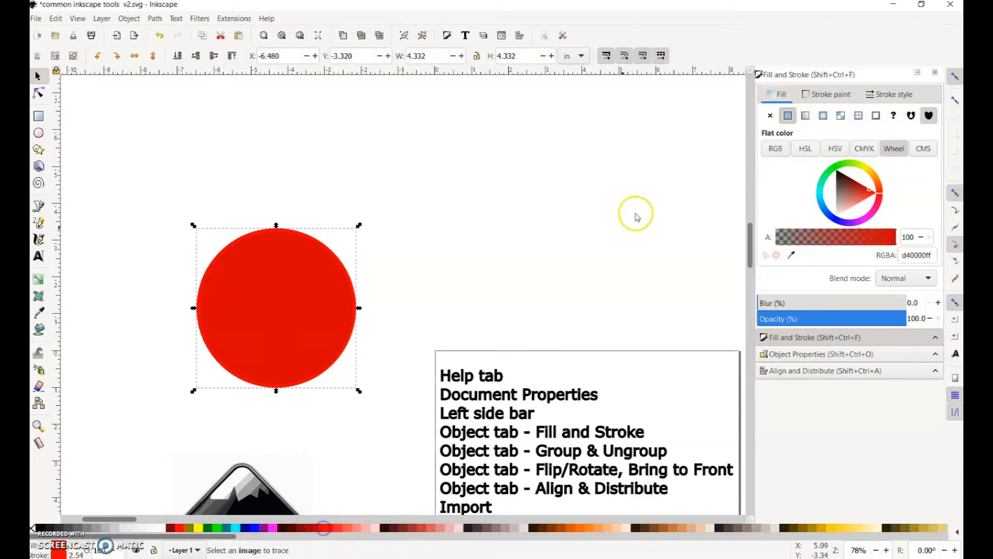
click(818, 97)
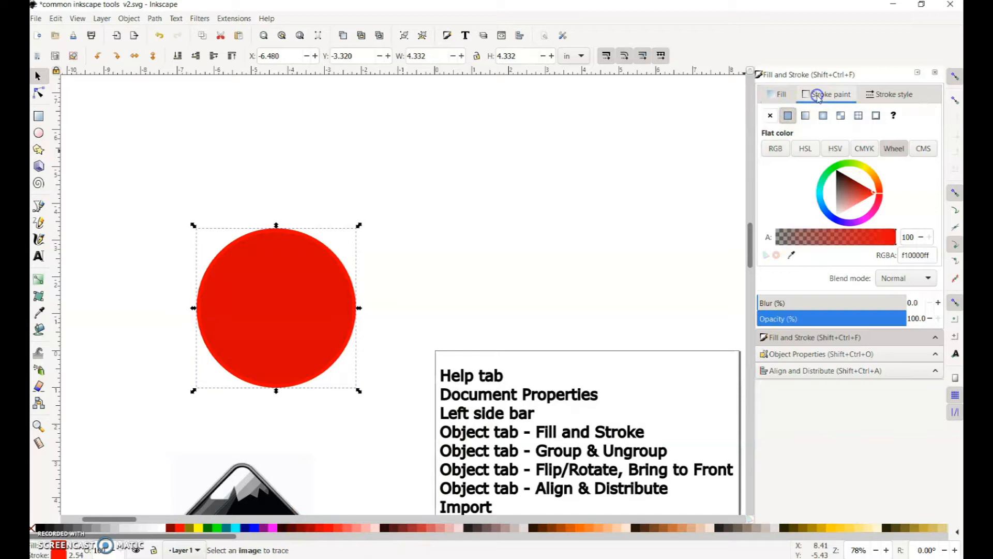
click(807, 118)
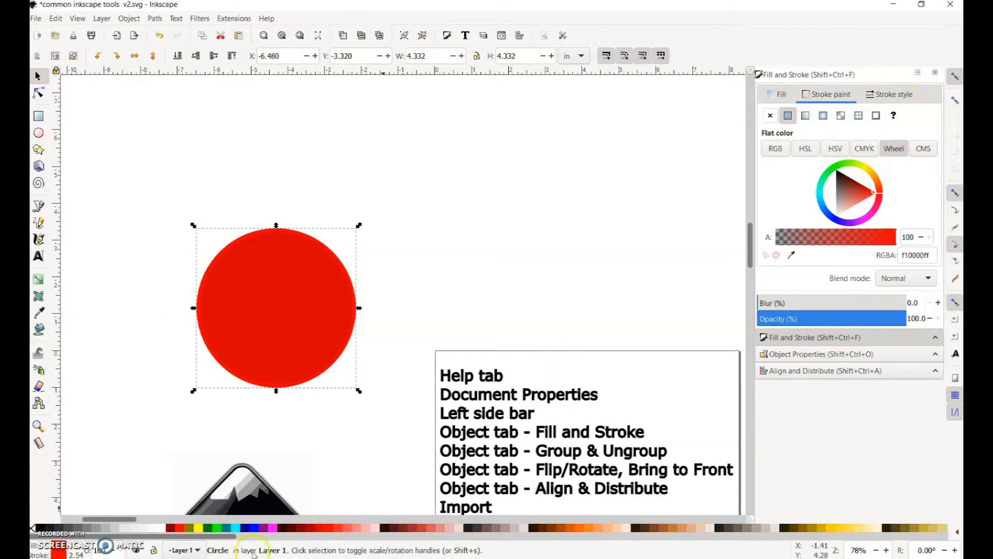
click(197, 528)
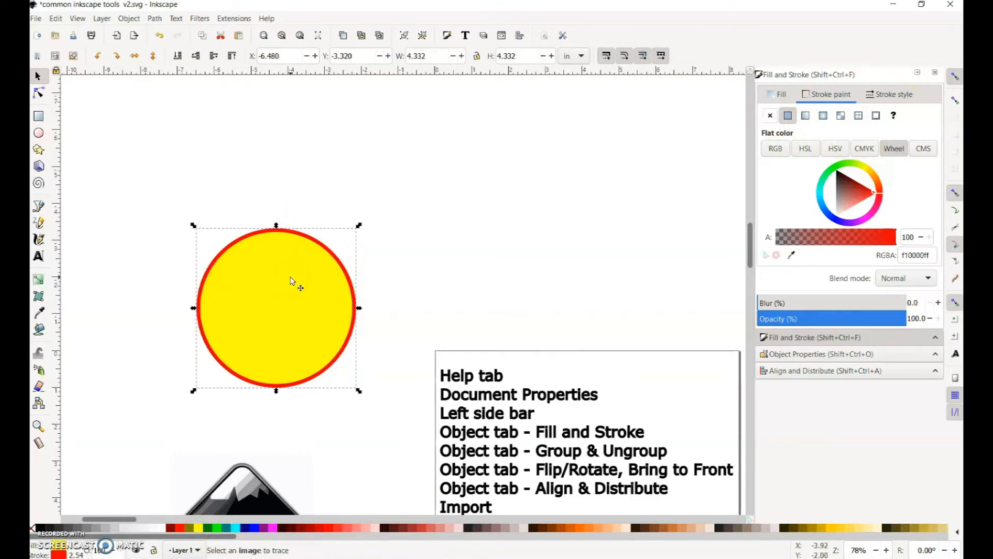
- Try a dotted dash pattern on the circle's stroke, and restore the solid line
click(895, 94)
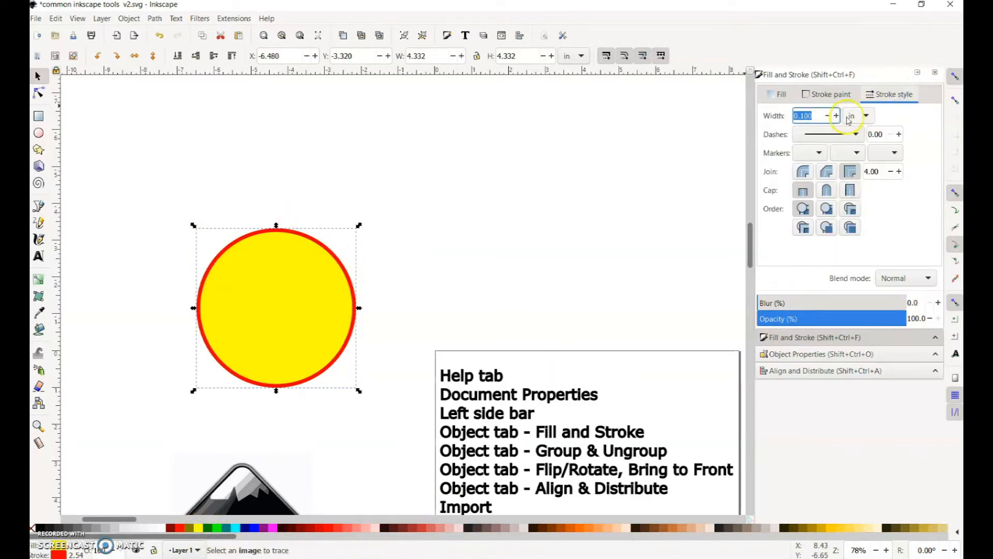
click(853, 134)
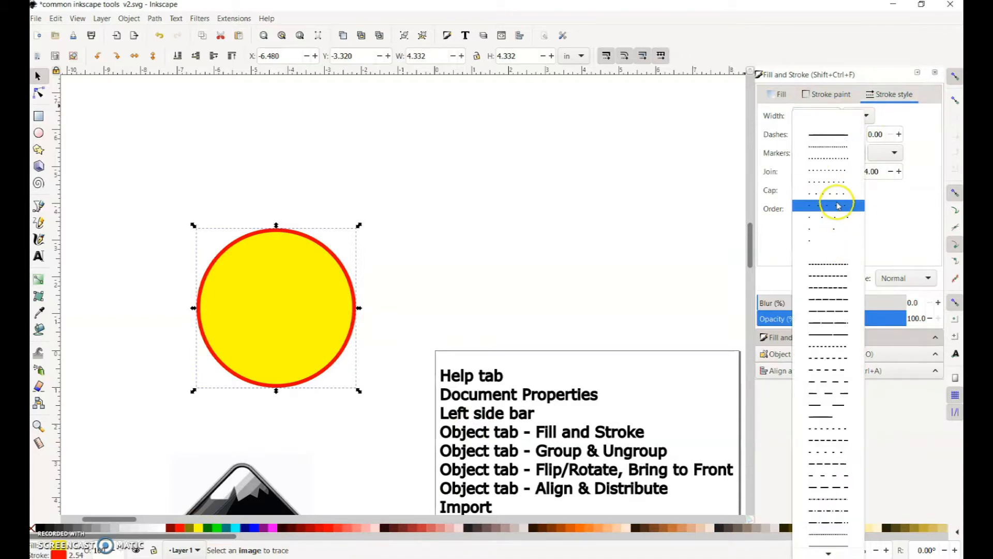
click(838, 202)
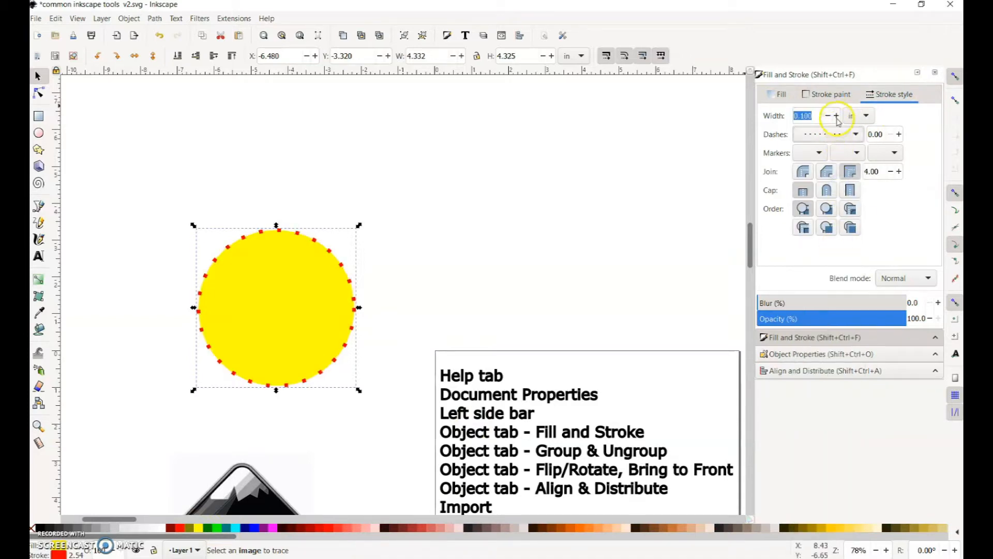
click(855, 135)
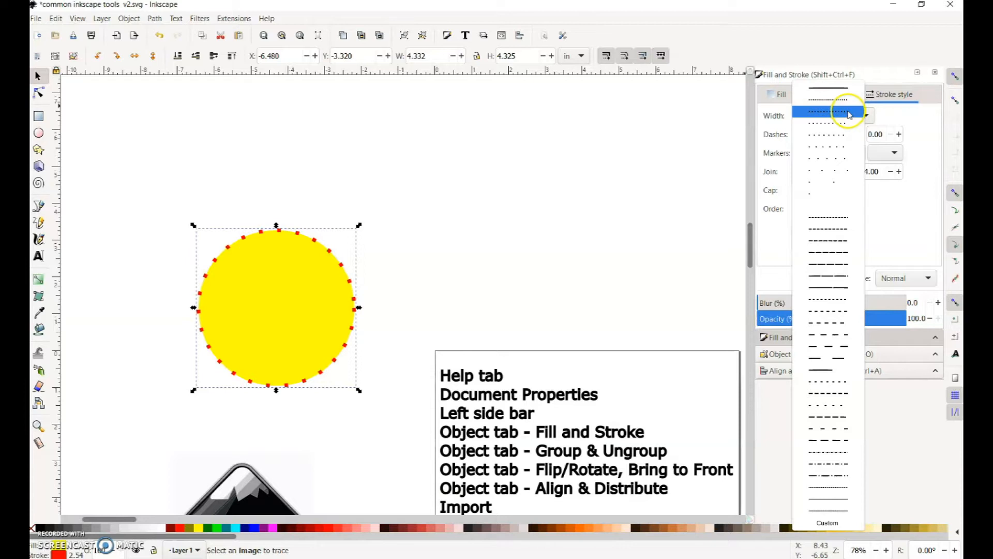
click(837, 90)
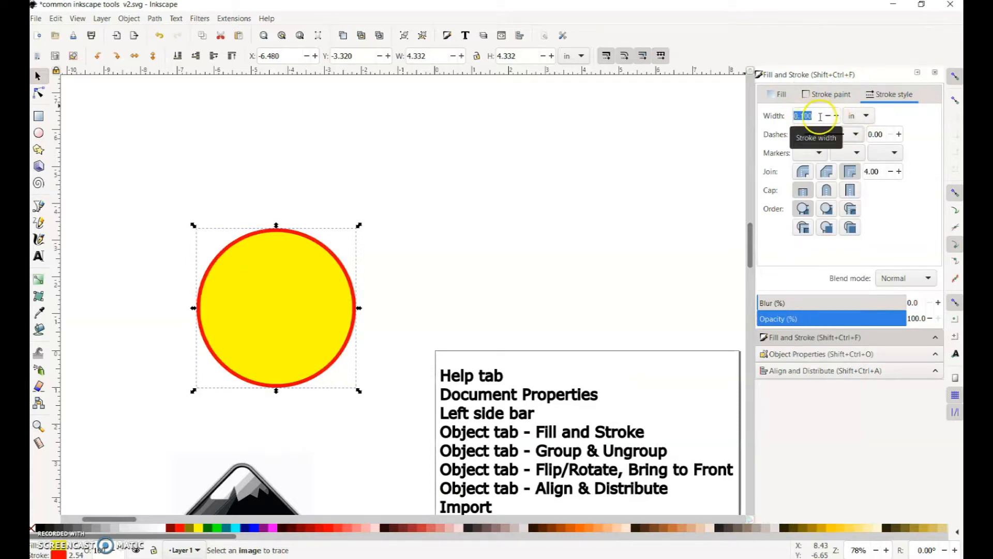
- Set the circle's stroke width to 0.01 px and deselect it
click(820, 116)
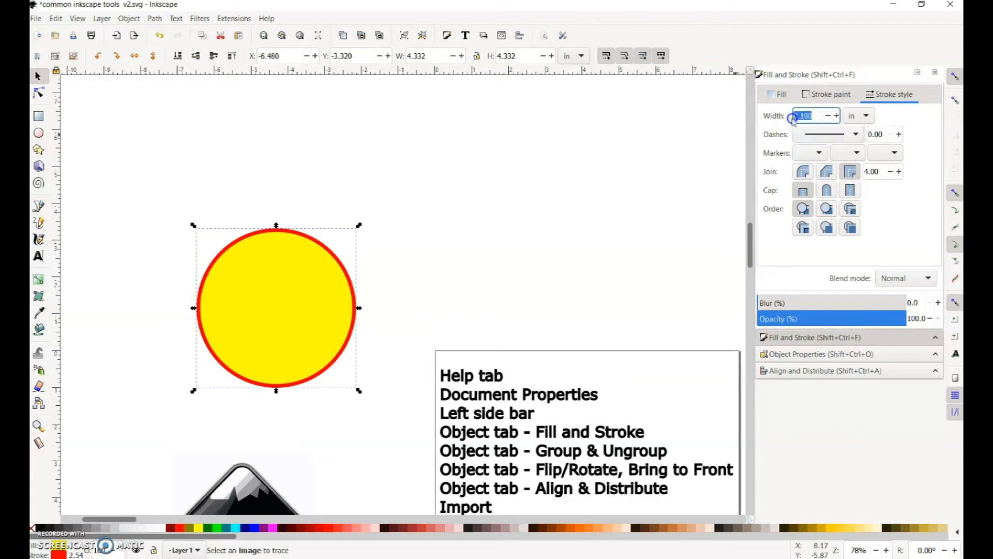
click(859, 115)
click(855, 179)
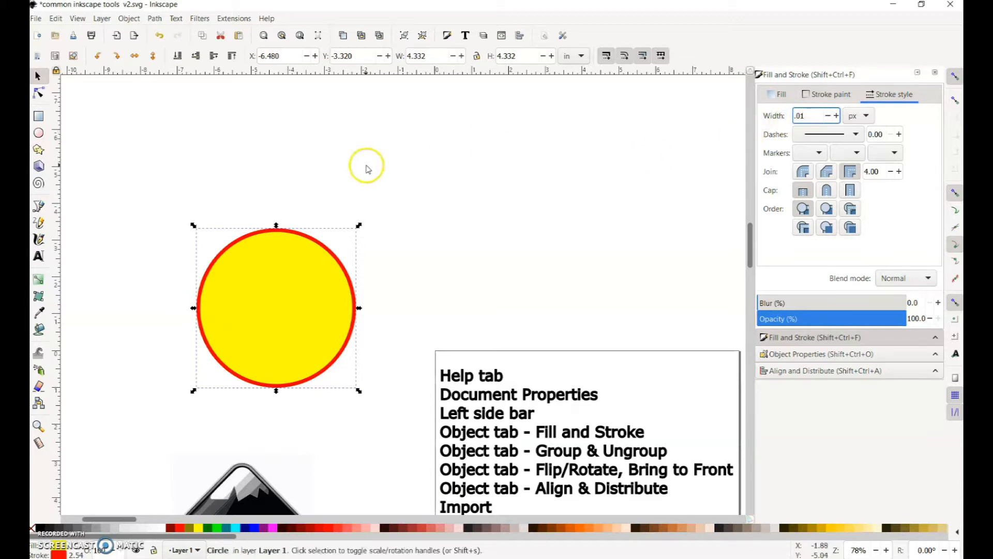
key(Return)
click(297, 195)
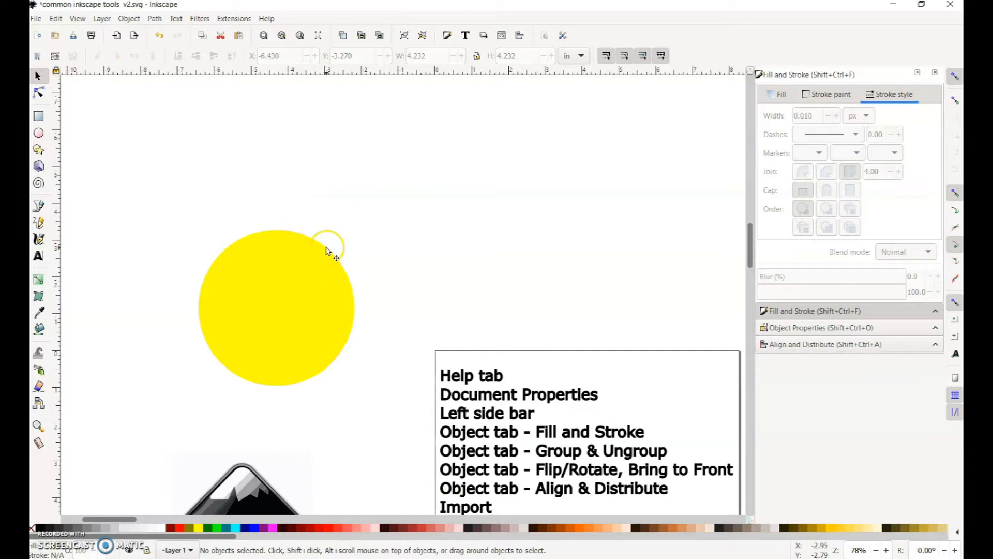
- Examine the circle's thin outline up close, and review the list of tools beside the drawing
key(ctrl)
scroll(321, 248, up, 15)
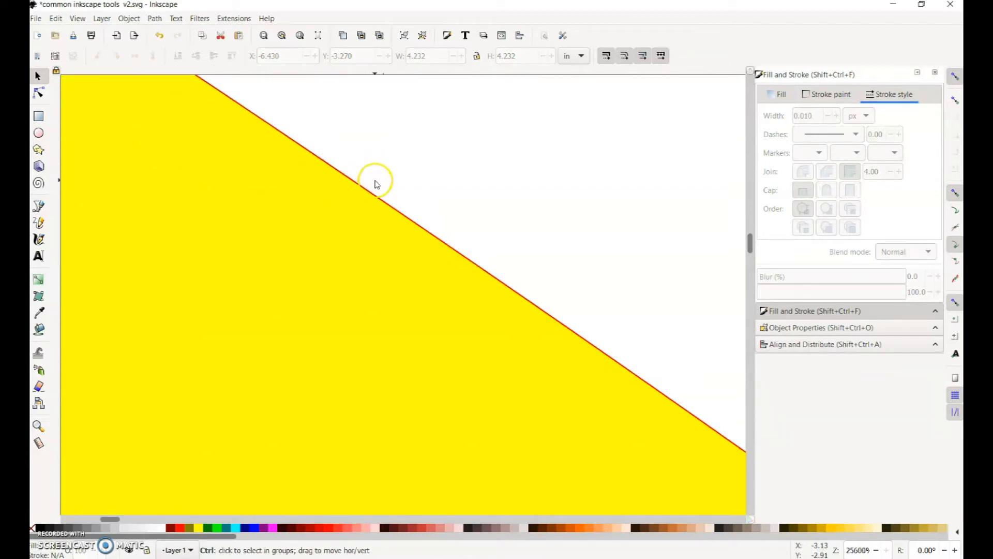
scroll(374, 185, down, 14)
scroll(375, 185, down, 2)
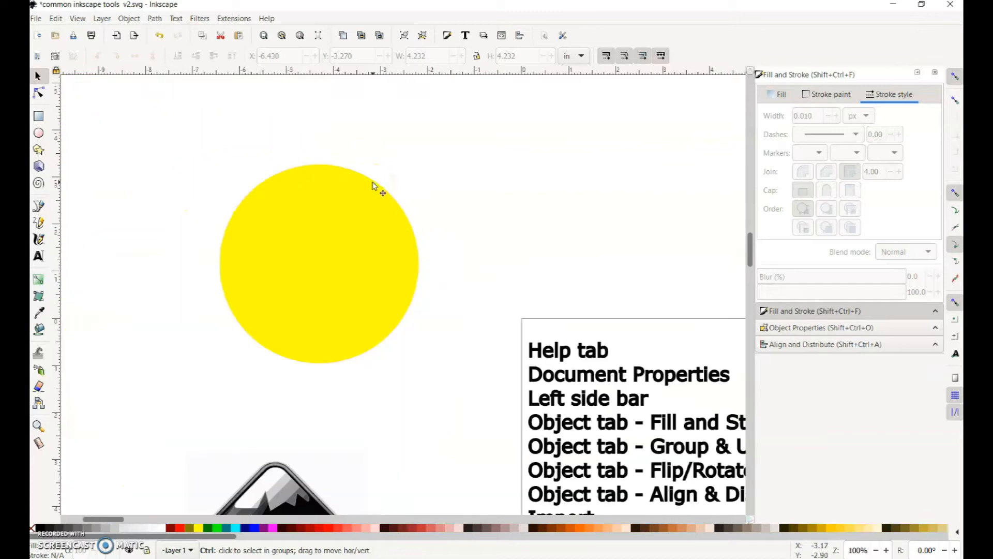
drag(490, 182, 391, 177)
scroll(391, 177, down, 1)
drag(517, 264, 410, 155)
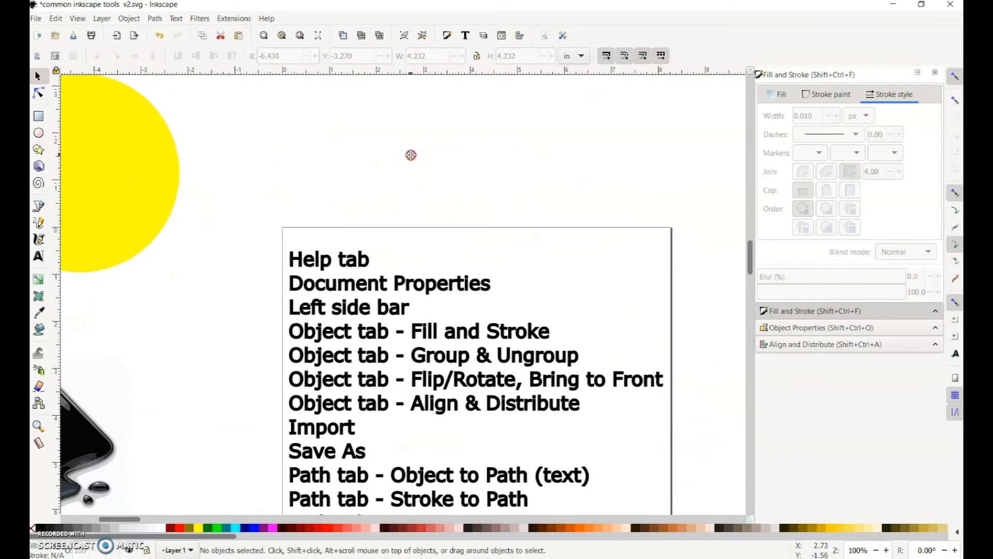
scroll(408, 155, down, 1)
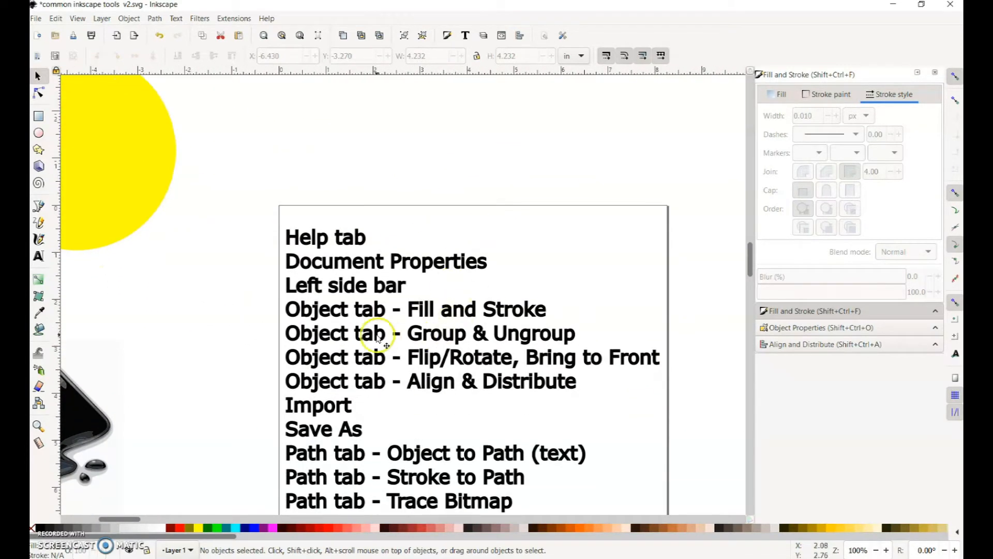
scroll(204, 253, down, 3)
drag(204, 253, 341, 256)
scroll(307, 270, up, 2)
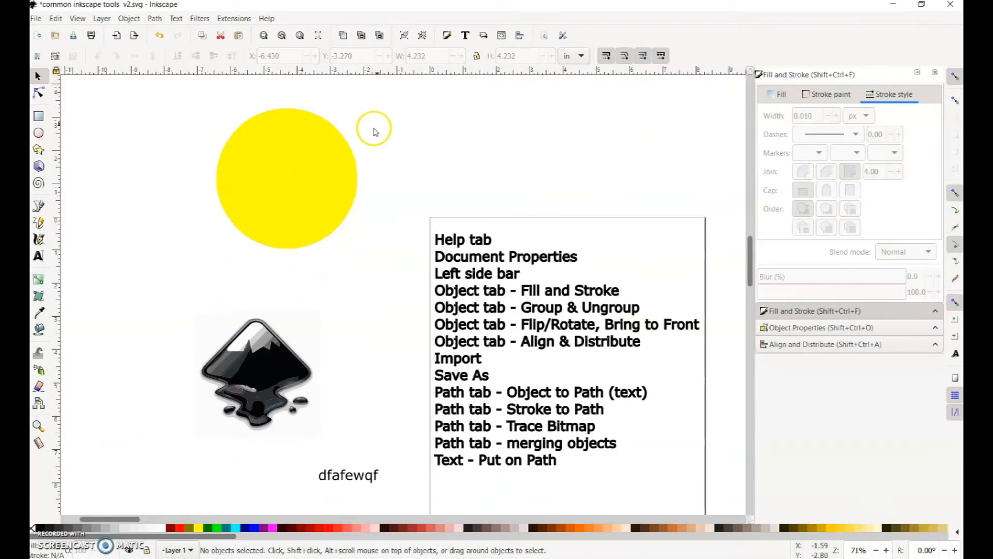
- Select the yellow circle and the logo-and-text group separately to examine which objects belong together
drag(407, 96, 172, 460)
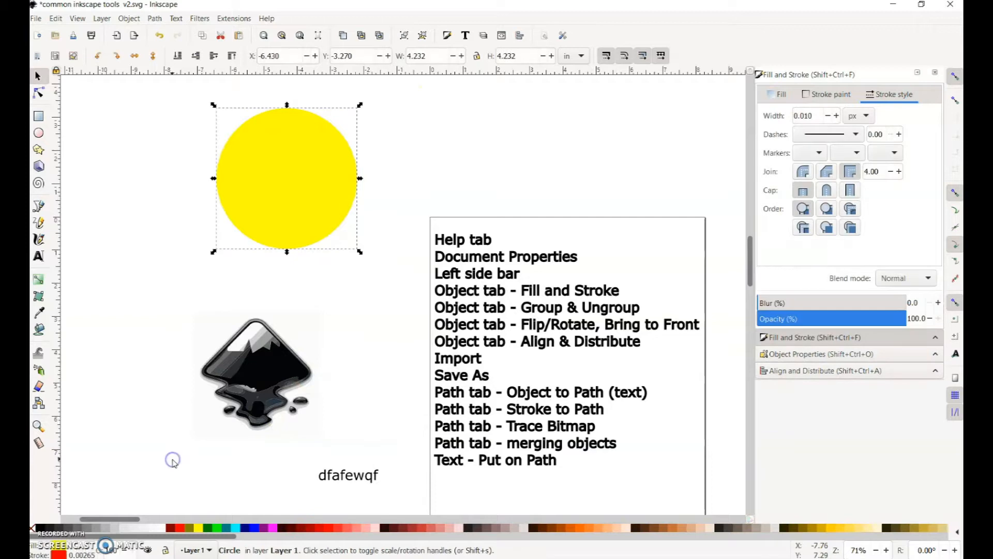
click(299, 371)
drag(415, 317, 408, 184)
drag(397, 108, 248, 138)
drag(147, 98, 390, 461)
click(274, 399)
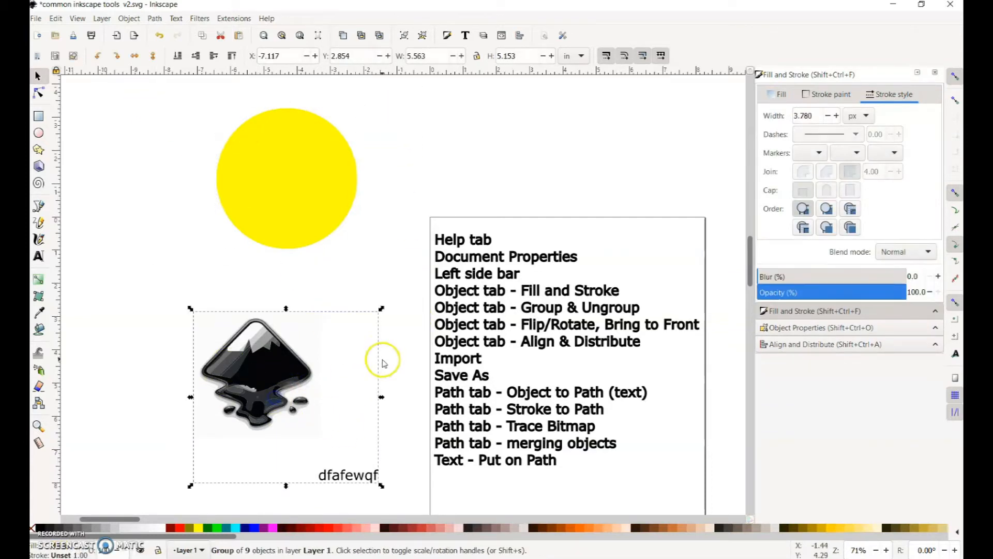
click(420, 410)
- Group the yellow circle with the logo-and-text group, and select the combined group
mouse_move(160, 85)
mouse_down()
mouse_move(390, 443)
mouse_move(408, 516)
mouse_up()
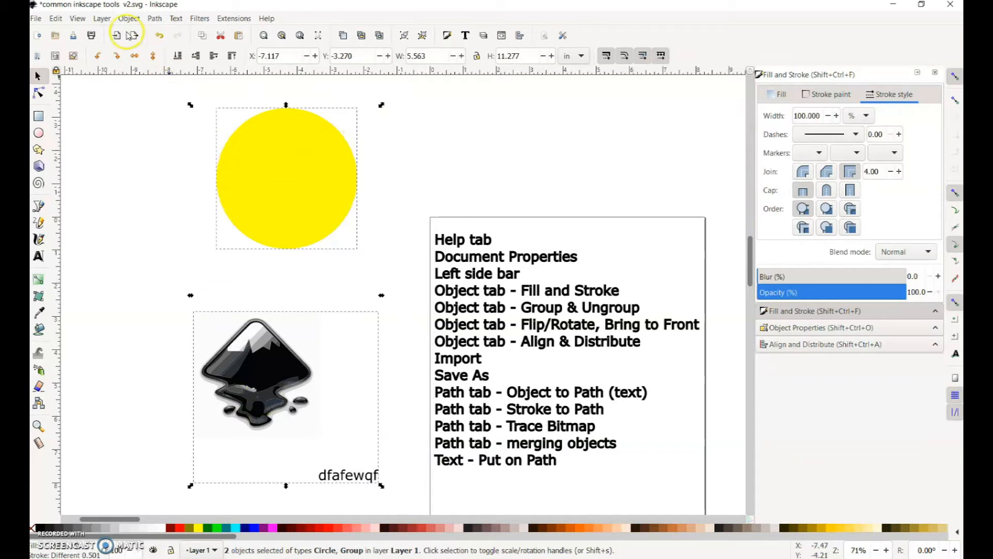
click(120, 21)
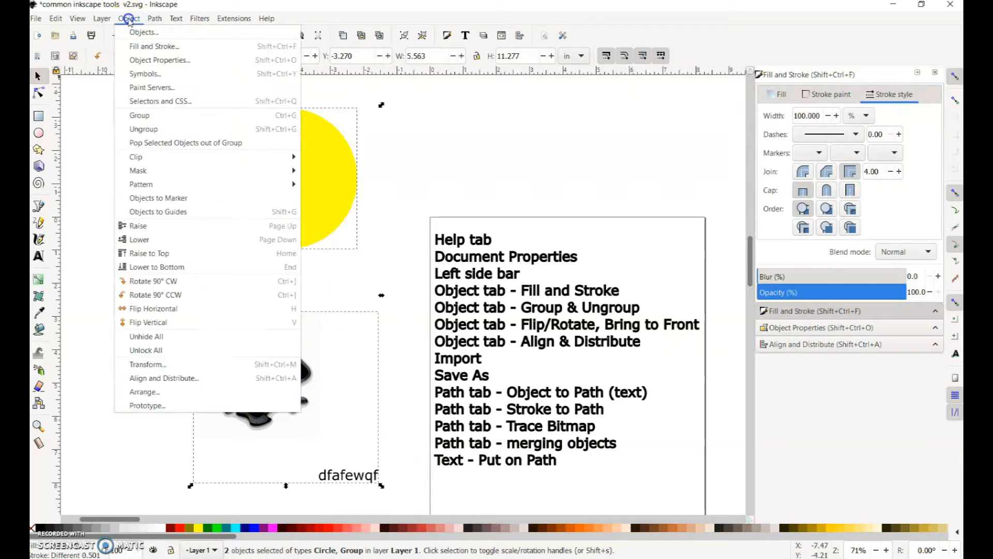
click(147, 119)
click(469, 151)
click(318, 197)
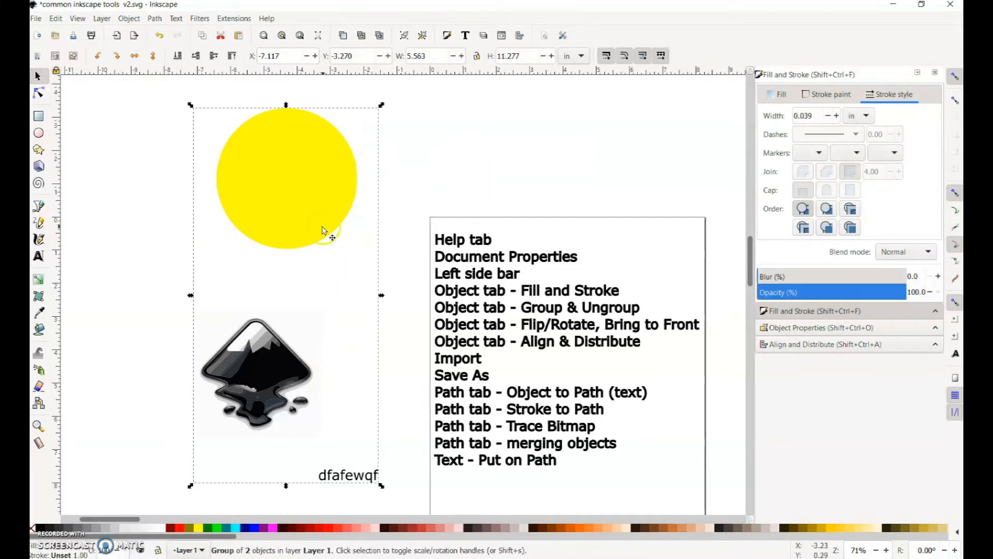
- Move the combined group further from the tools list and resize it to about 5.83 × 10.78 in
drag(365, 172, 267, 157)
click(418, 151)
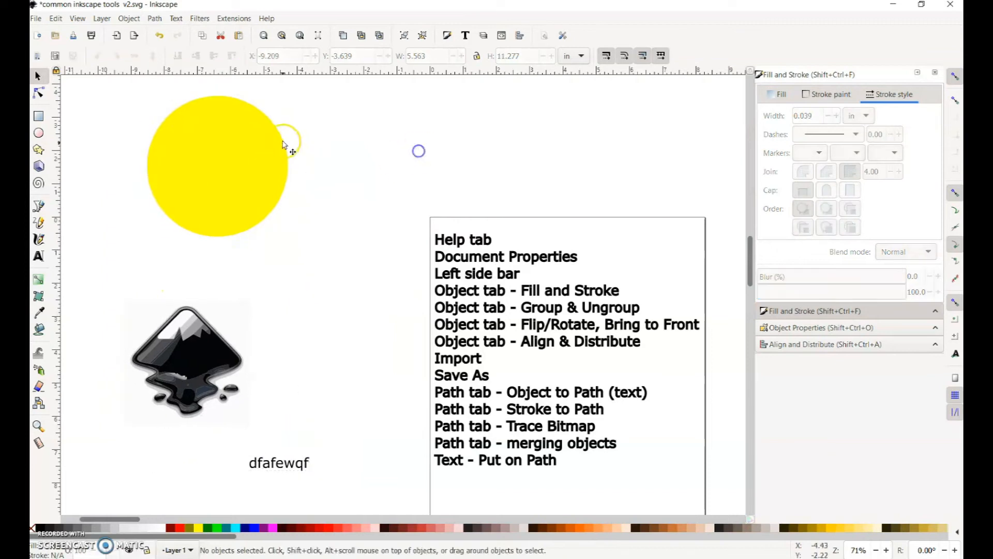
click(240, 150)
mouse_move(312, 93)
mouse_down()
mouse_move(262, 173)
mouse_move(322, 110)
mouse_up()
click(519, 147)
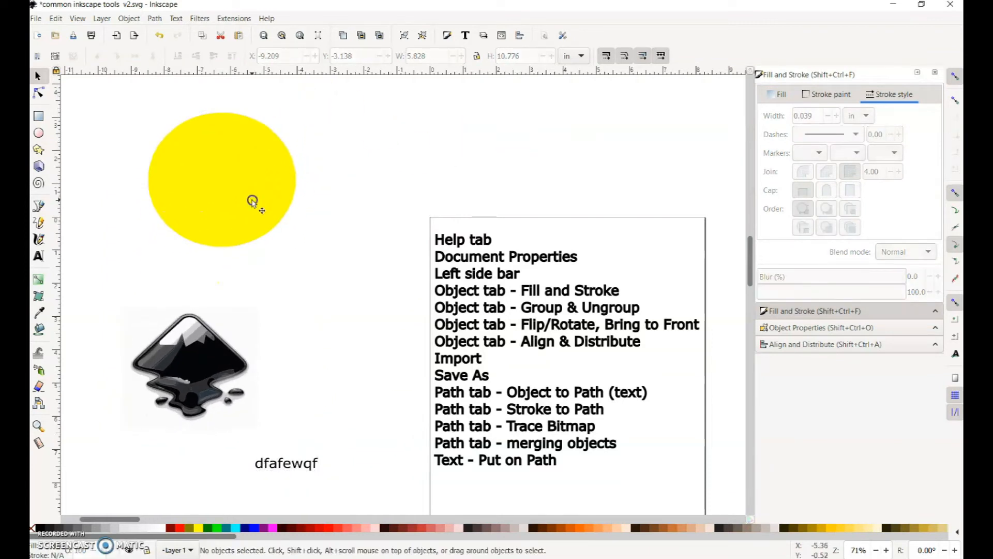
- Ungroup the circle from the logo-and-text group, and move the circle on its own slightly toward the tools list
click(252, 202)
click(128, 18)
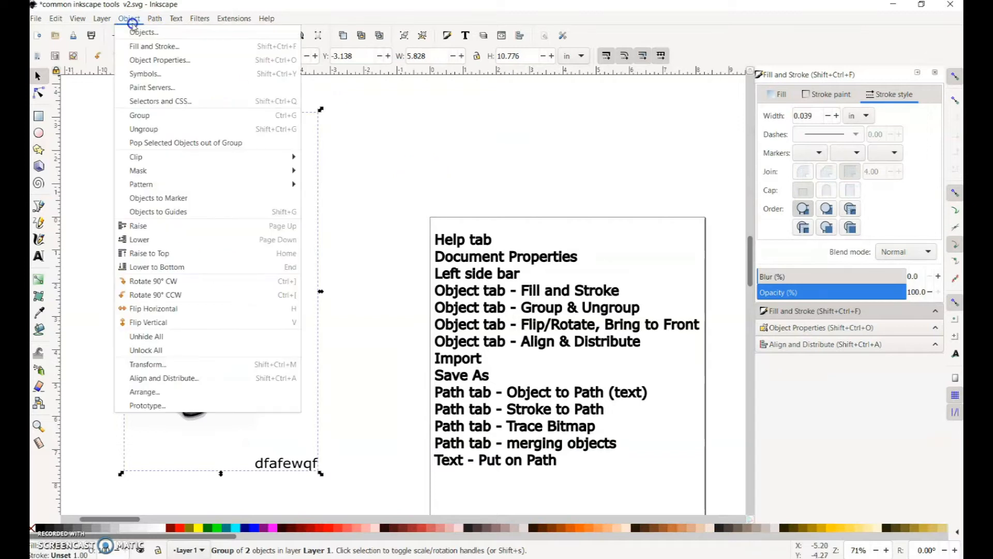
click(151, 132)
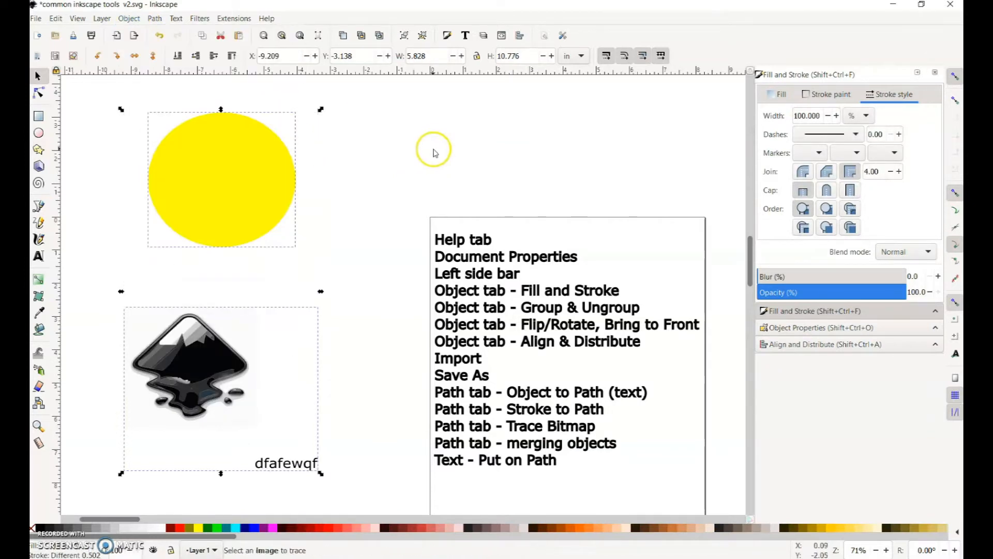
click(433, 153)
click(228, 170)
drag(228, 171, 280, 180)
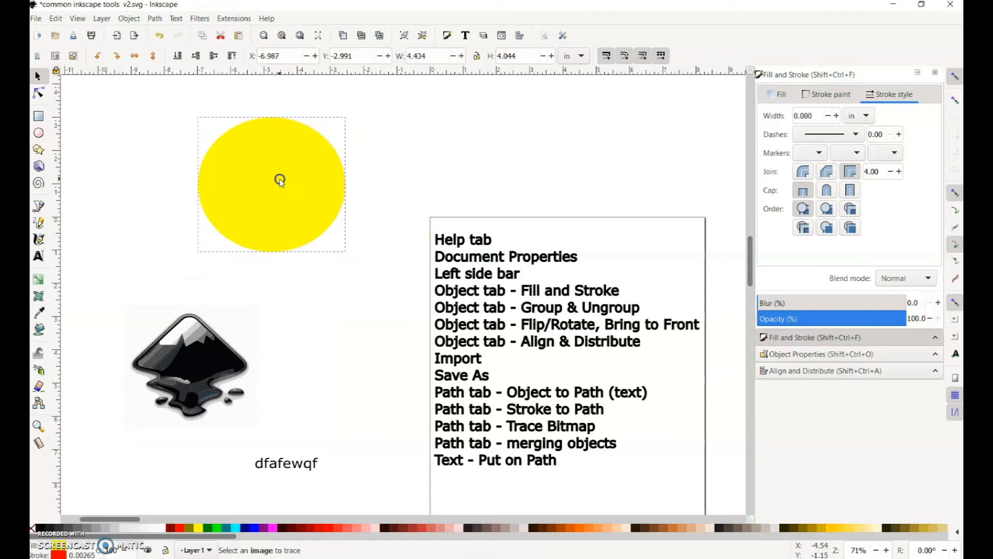
click(485, 172)
- Ungroup the logo and the "dfafewqf" text into separate objects and deselect them
click(234, 364)
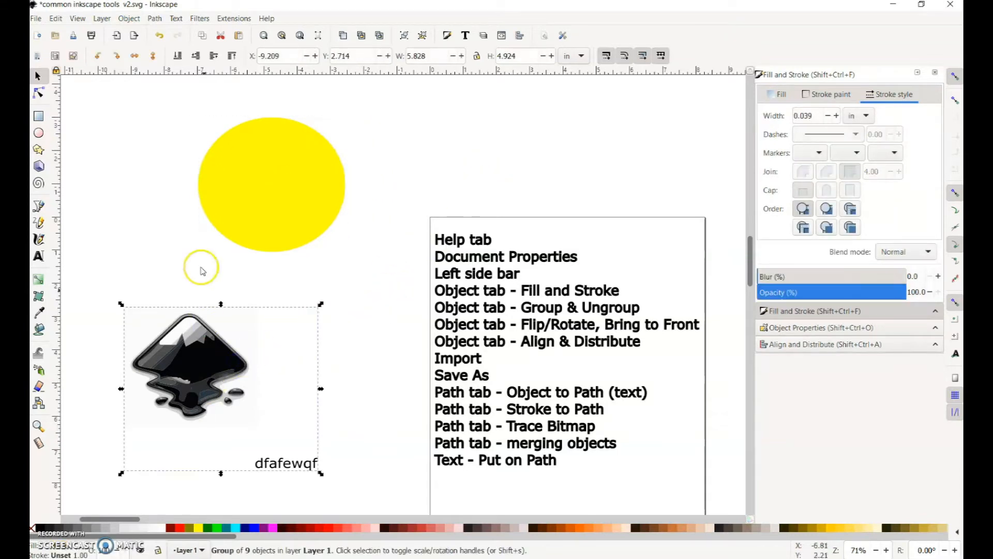
click(130, 23)
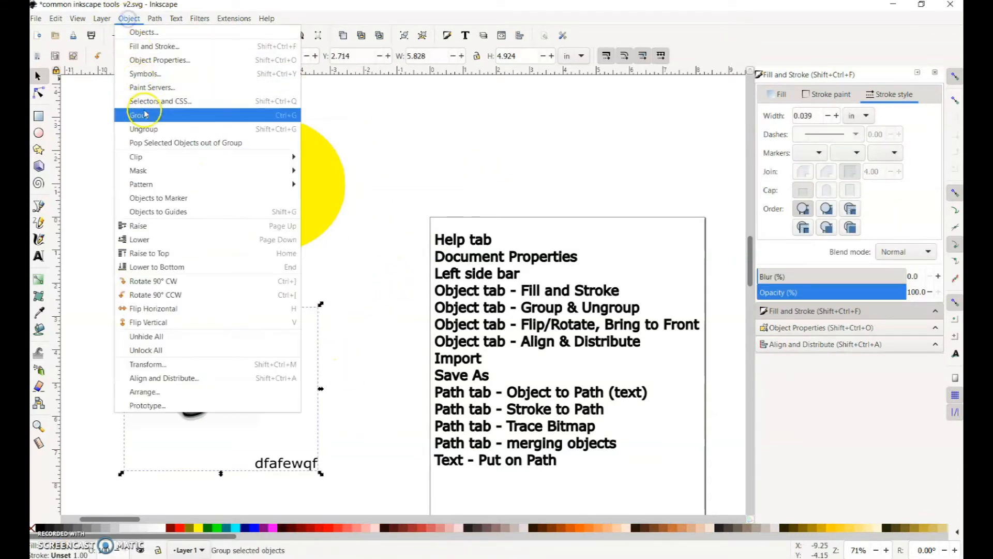
click(148, 128)
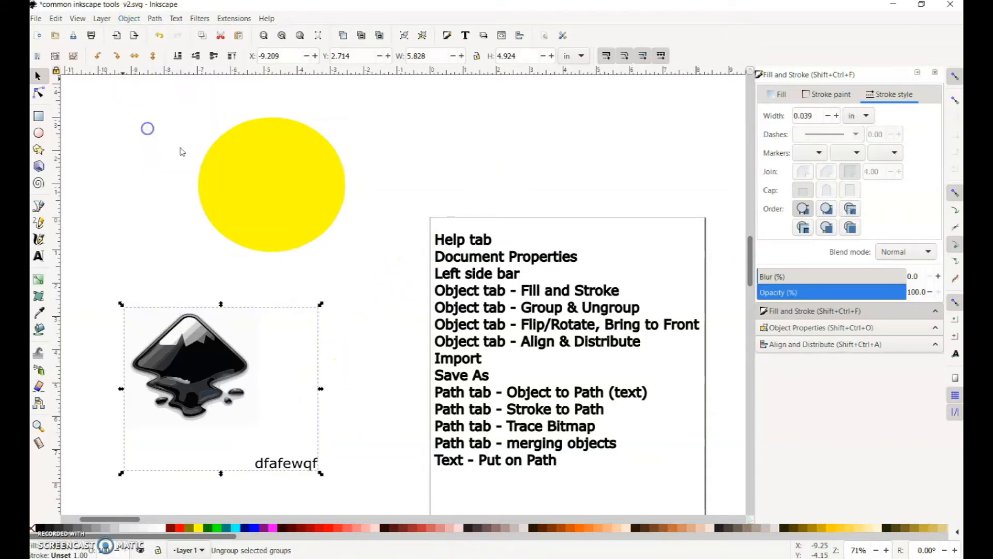
click(377, 337)
scroll(186, 364, up, 2)
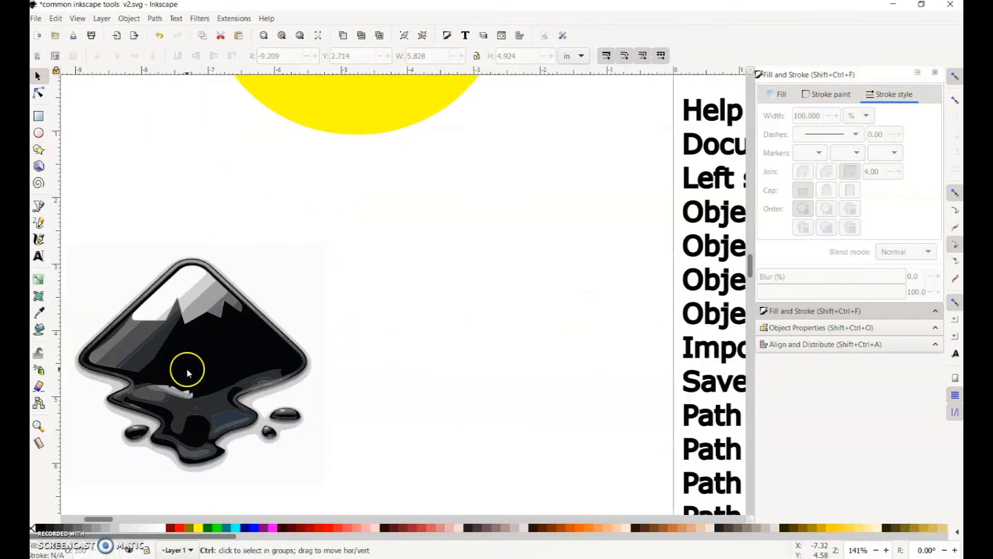
drag(397, 350, 628, 292)
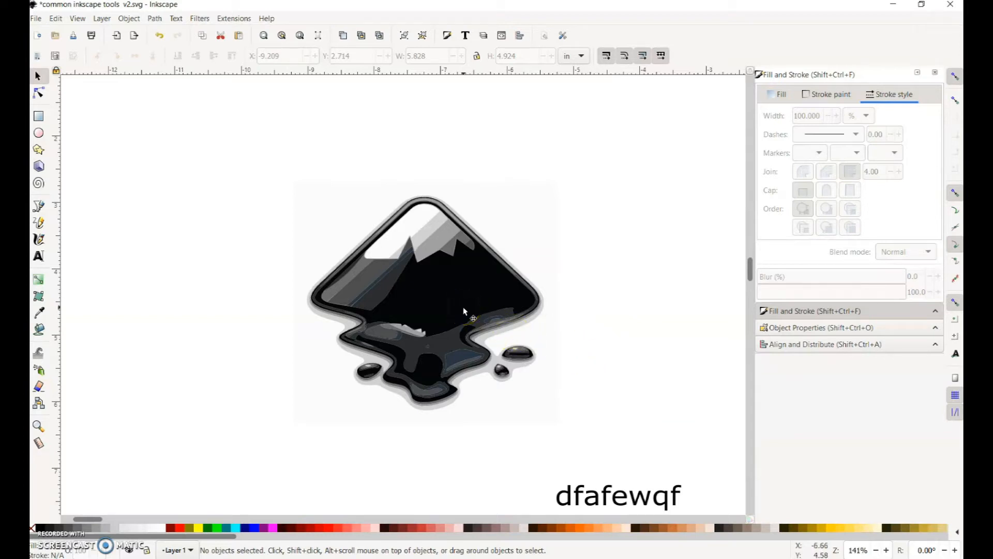
- Move three of the ungrouped logo layers off the stack: one up-left, one up-right and one down-left
mouse_move(447, 292)
mouse_down()
mouse_move(392, 305)
mouse_move(221, 217)
mouse_up()
drag(361, 273, 527, 203)
drag(436, 355, 238, 450)
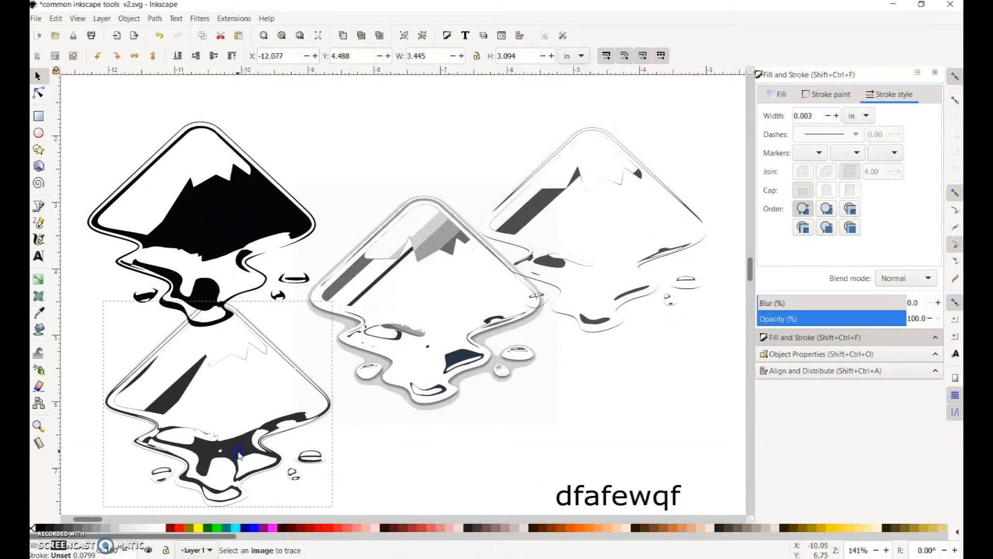
ctrl+scroll(650, 417, down, 3)
drag(690, 392, 609, 395)
key(5)
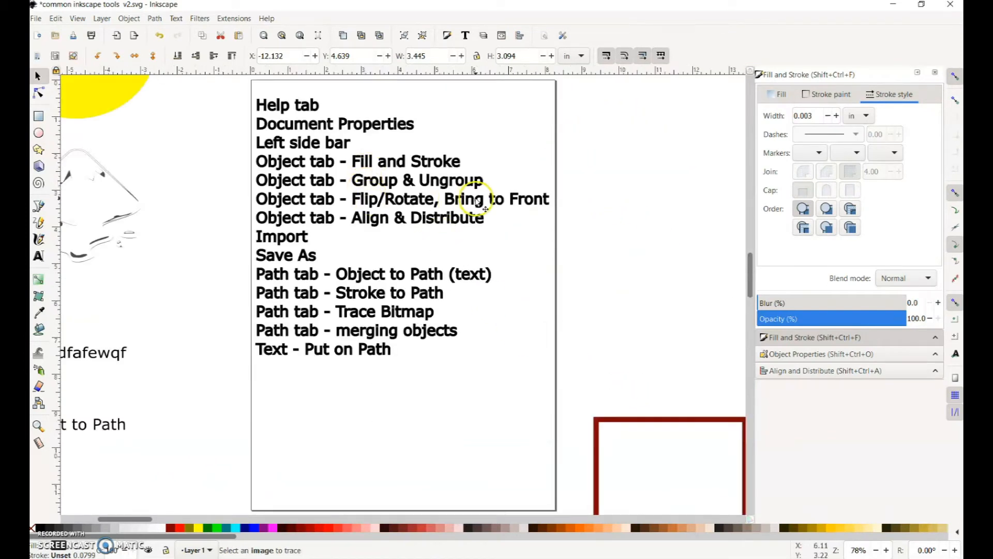
drag(172, 221, 506, 228)
click(130, 19)
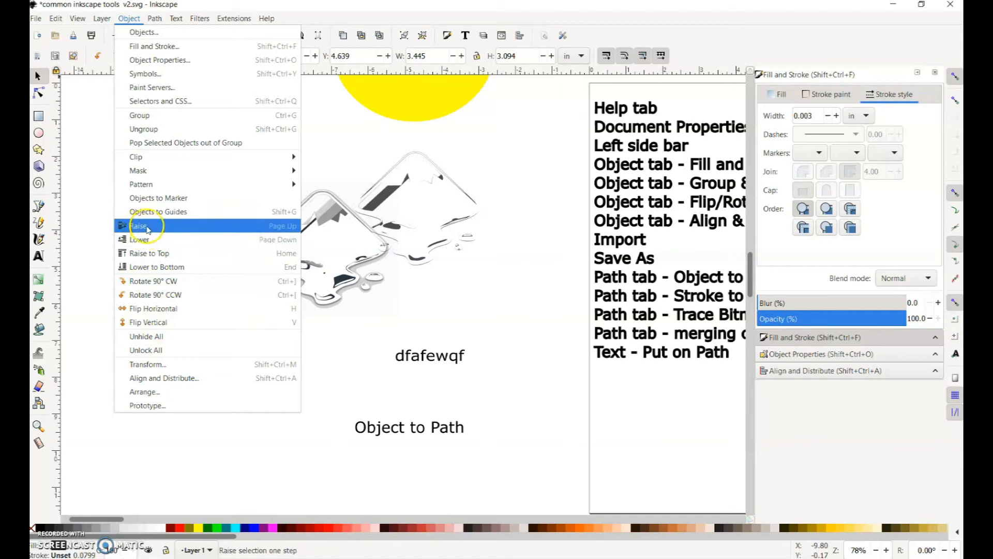
click(85, 153)
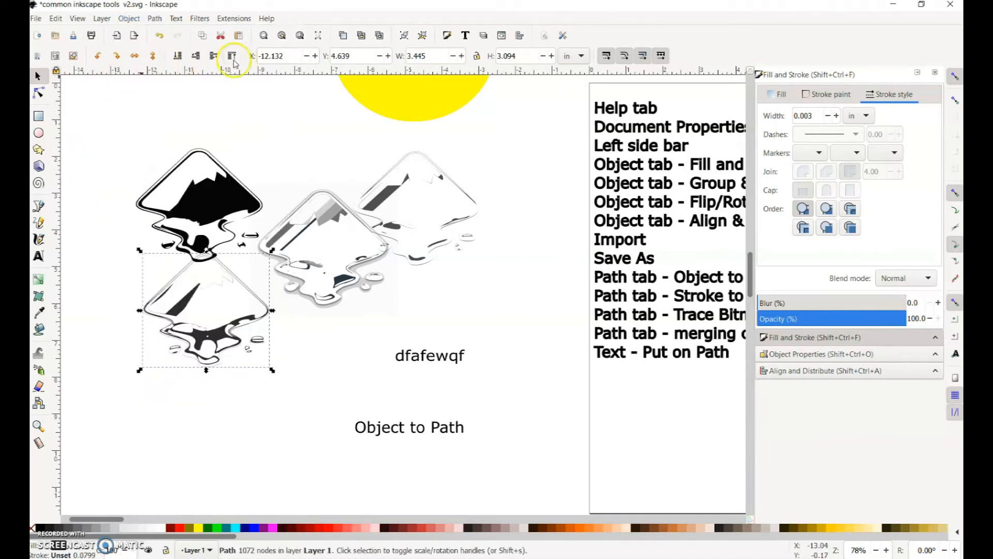
drag(507, 170, 399, 155)
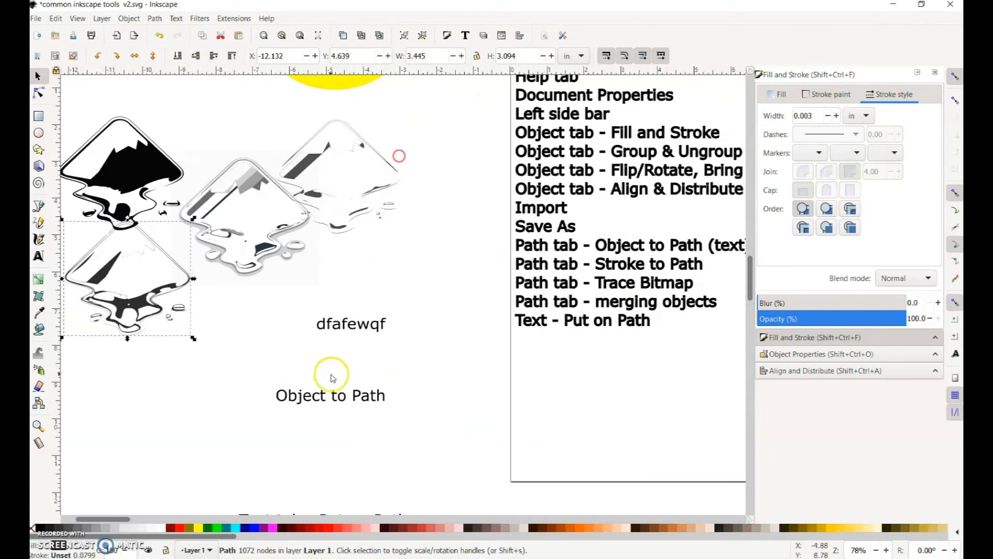
- Flip the "Object to Path" text horizontally and rotate it 180° clockwise, and repeat both operations to restore its original orientation
click(311, 401)
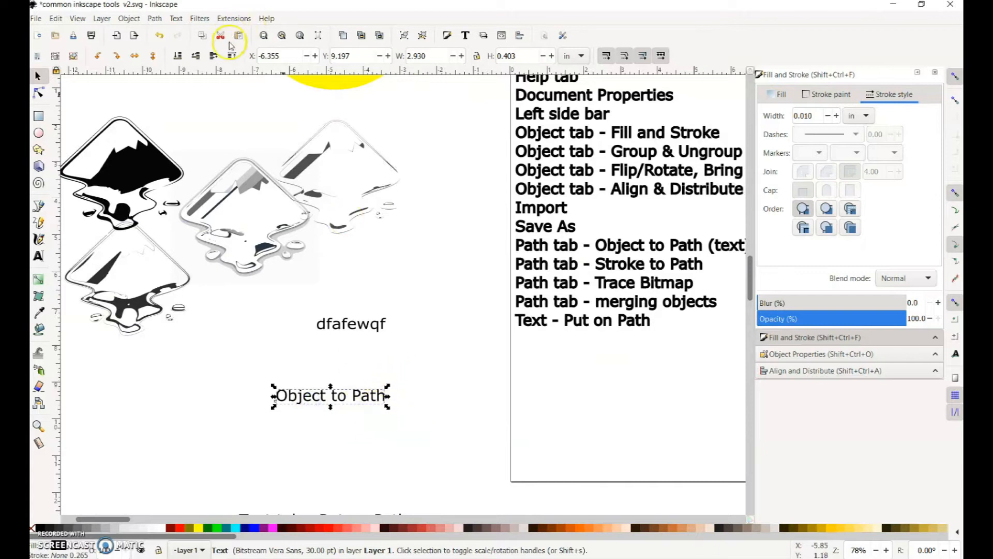
click(454, 303)
click(302, 395)
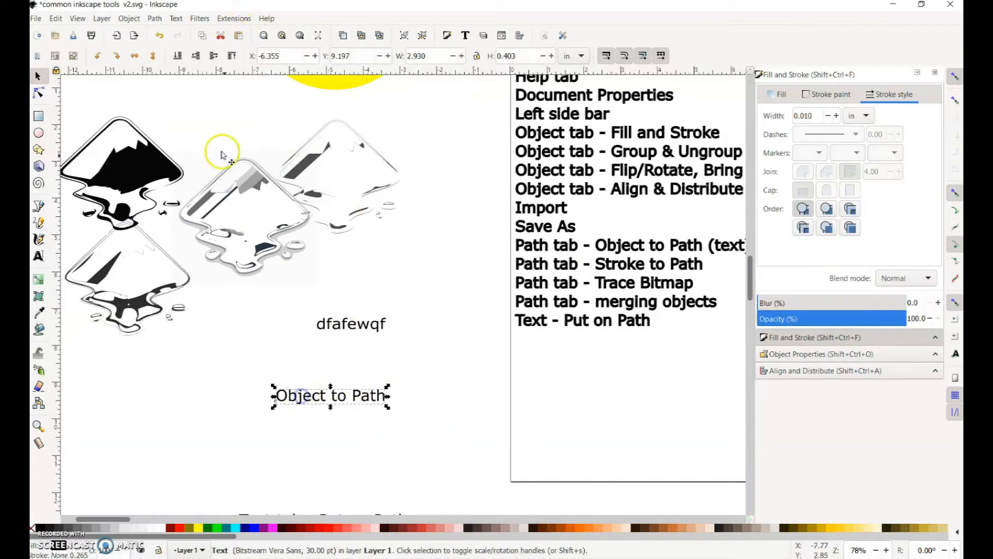
click(133, 56)
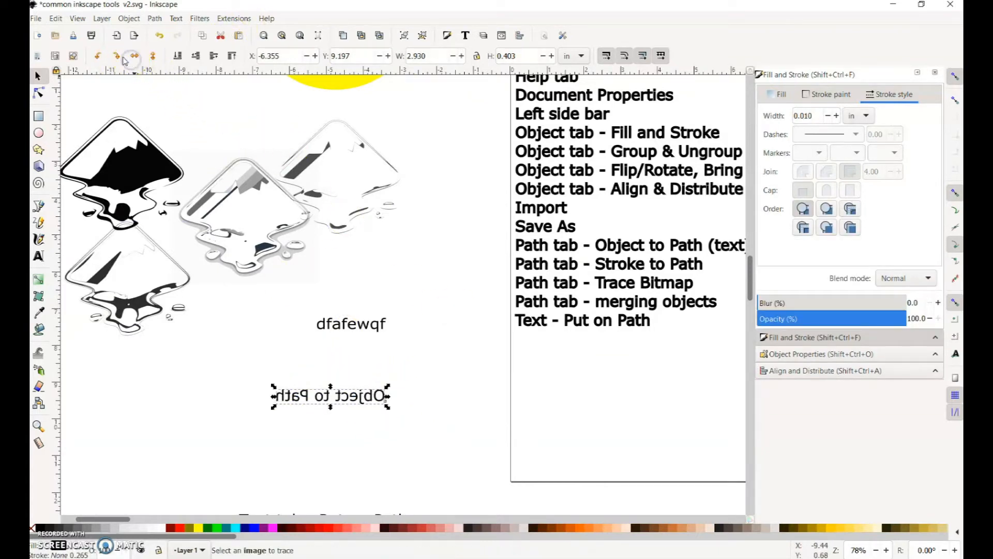
click(117, 57)
click(117, 57)
click(133, 57)
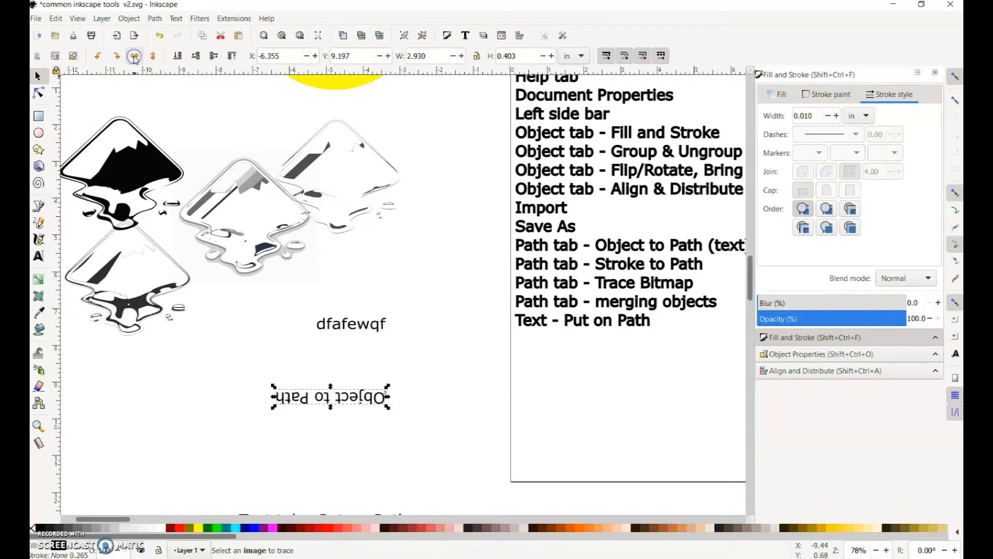
click(117, 57)
click(117, 57)
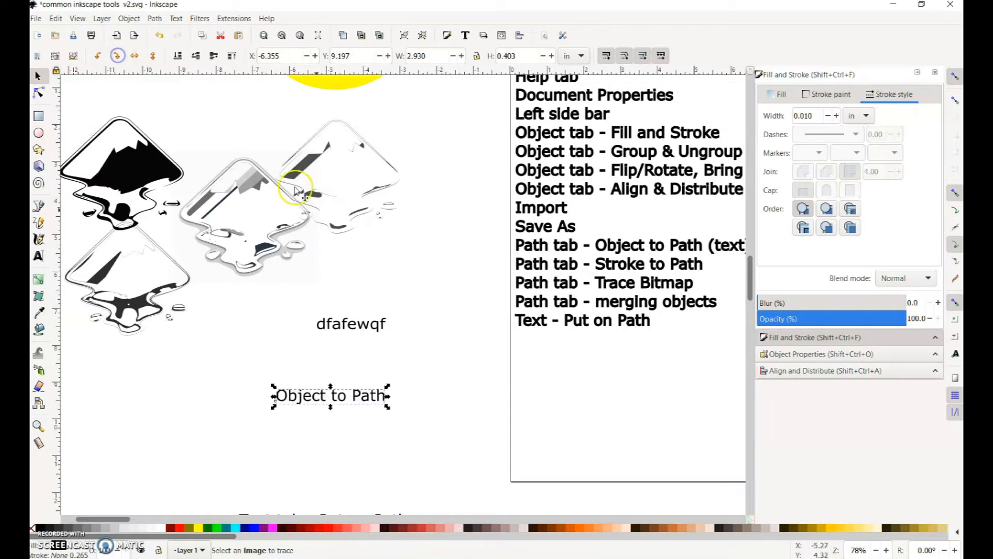
click(433, 302)
click(371, 395)
- Move the "dfafewqf" text onto the yellow circle, at about X -5.67, Y -0.78 in
drag(460, 182, 399, 307)
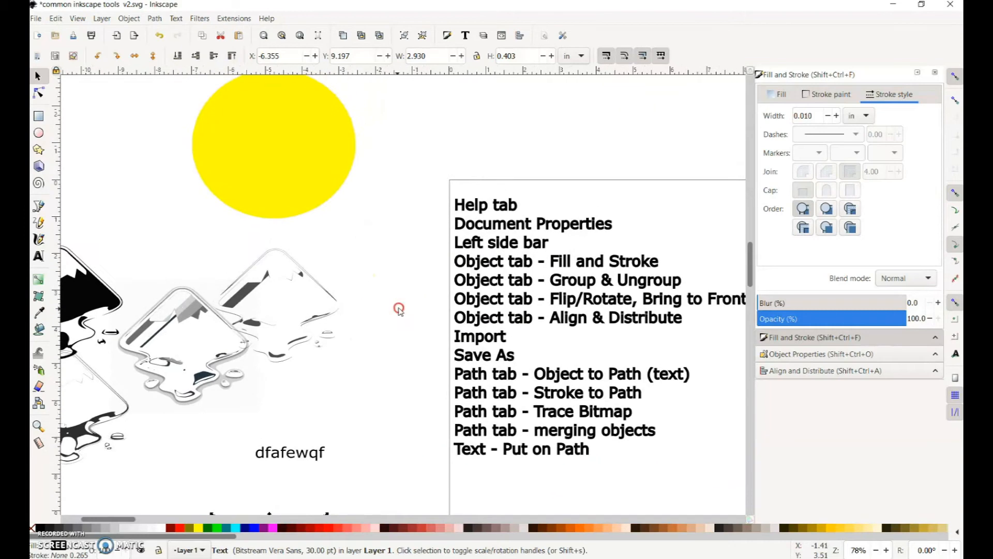
click(311, 454)
click(292, 456)
drag(292, 456, 283, 158)
drag(406, 133, 413, 237)
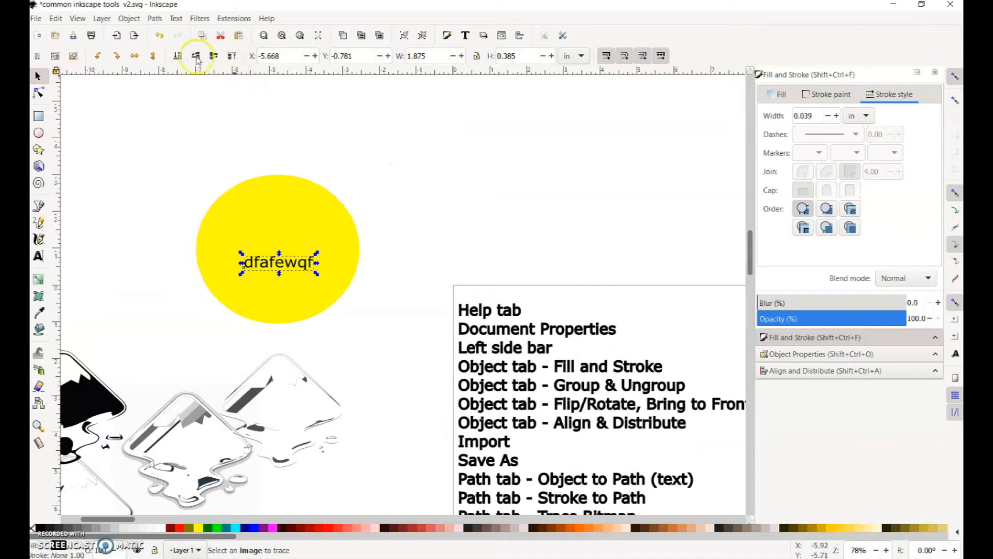
- Lower the "dfafewqf" text to the bottom, behind the yellow circle, and raise it back to the top
click(178, 57)
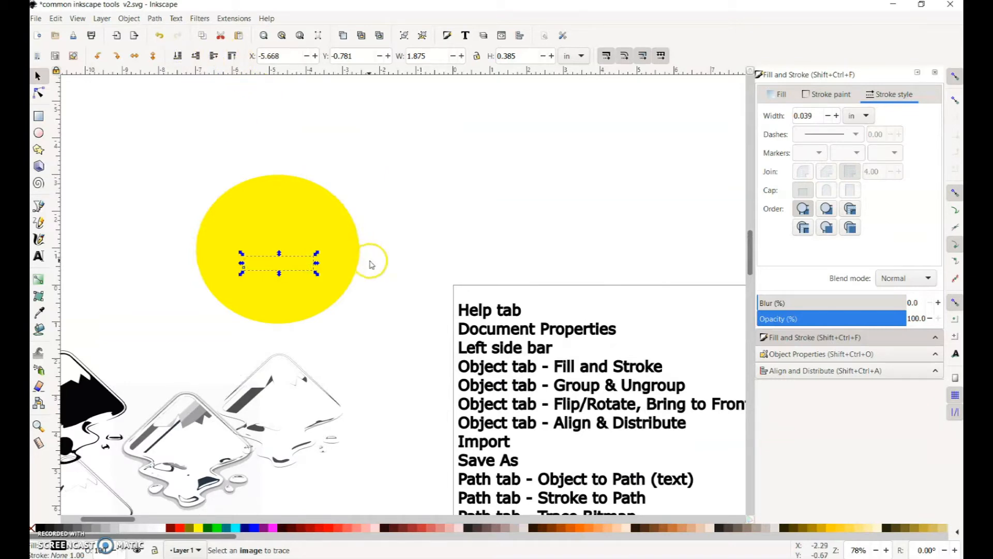
click(232, 55)
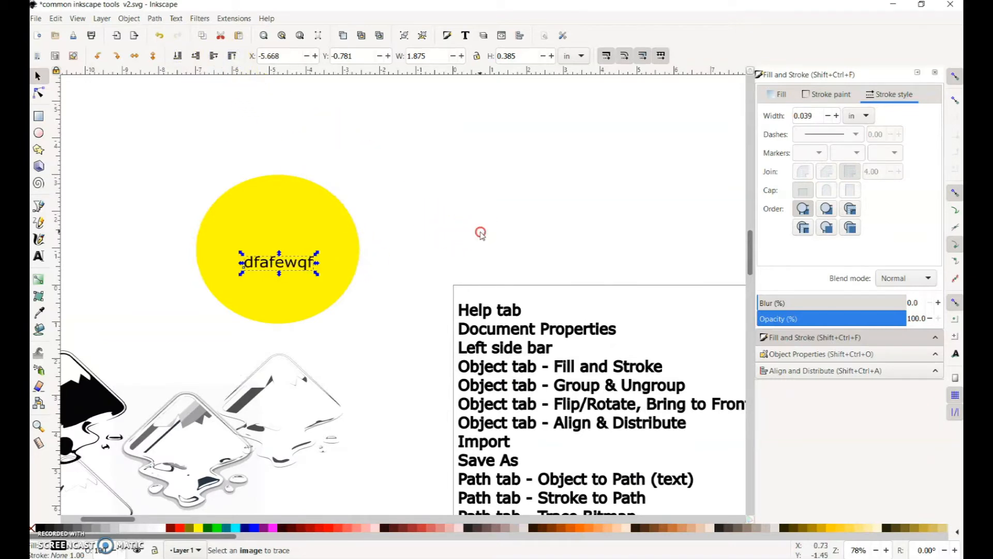
drag(479, 231, 311, 127)
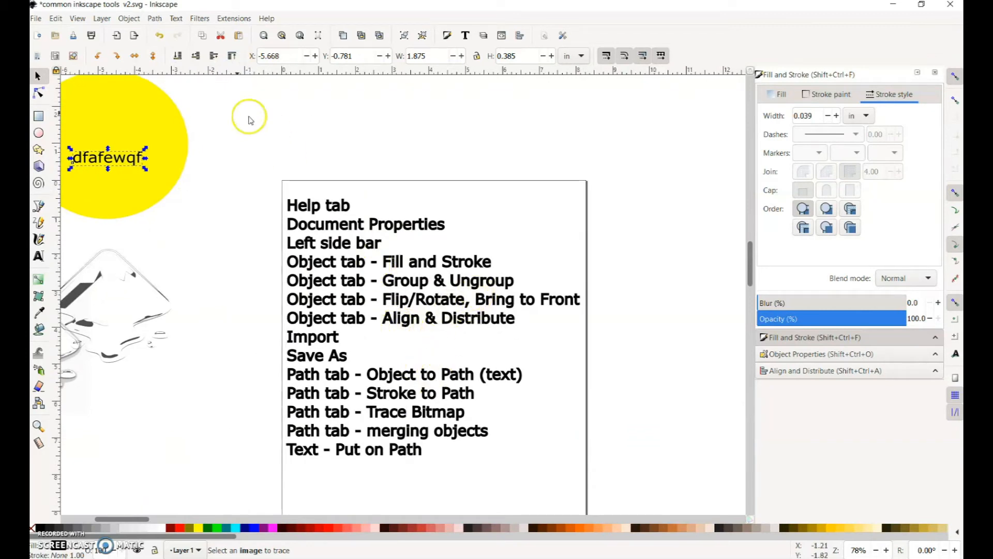
- Open the Align and Distribute settings
click(129, 19)
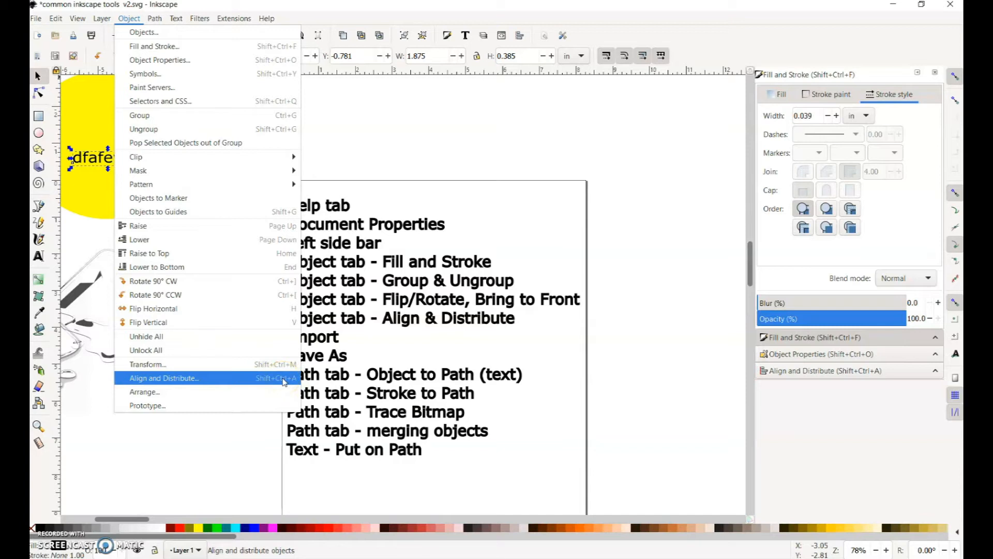
click(279, 379)
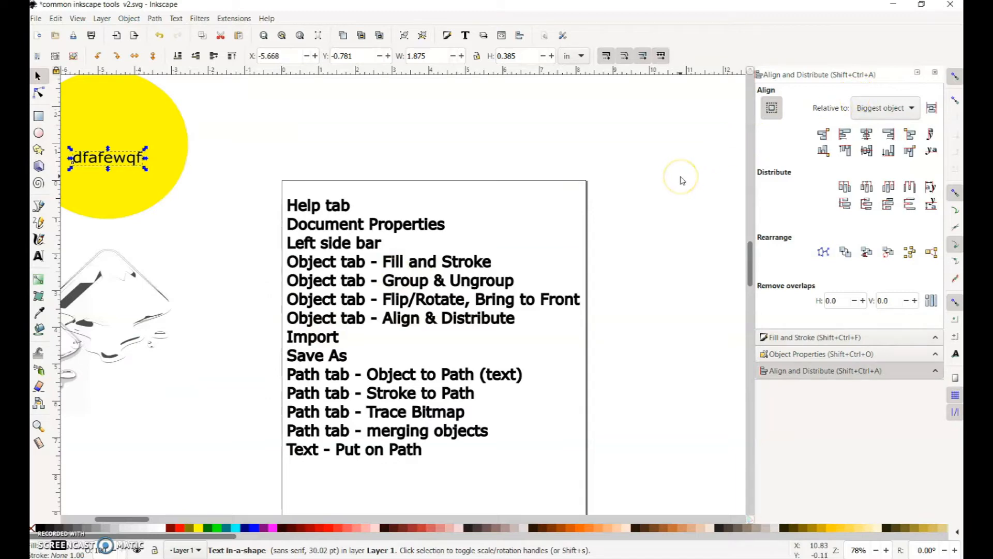
scroll(681, 181, down, 4)
scroll(681, 179, down, 7)
drag(678, 185, 371, 143)
drag(496, 301, 443, 268)
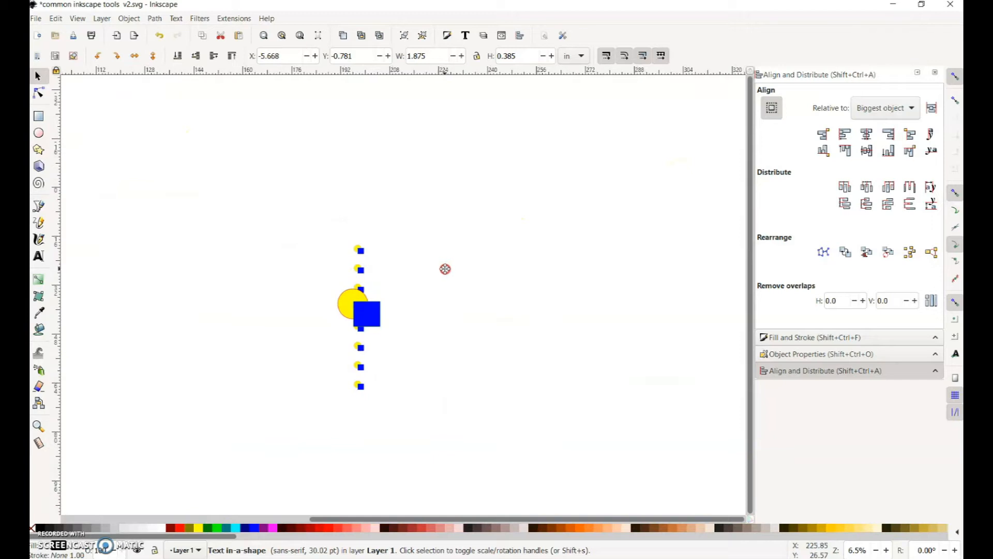
- Scatter the seven small circle-and-square groups and the large one out of their column to irregular positions, and deselect them
drag(242, 209, 520, 445)
drag(466, 361, 528, 382)
scroll(434, 367, up, 2)
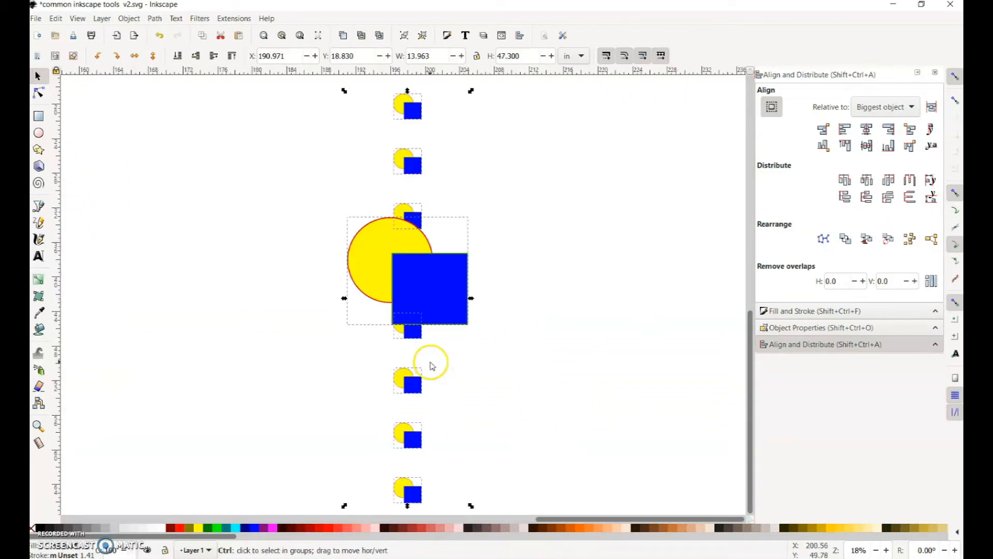
click(662, 362)
drag(464, 182, 317, 191)
drag(461, 218, 519, 175)
drag(462, 257, 539, 225)
drag(487, 299, 325, 328)
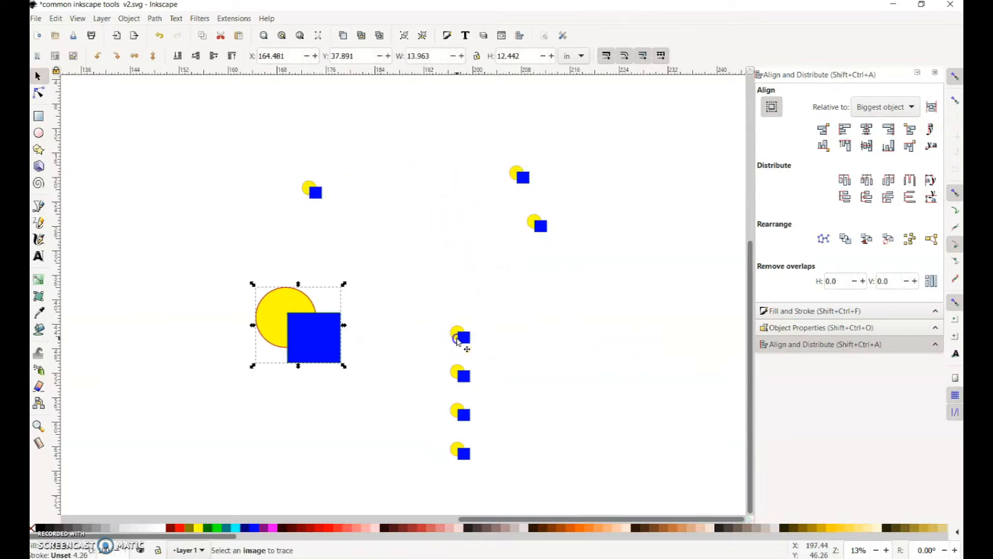
drag(455, 335, 550, 327)
drag(460, 381, 390, 422)
drag(456, 415, 429, 258)
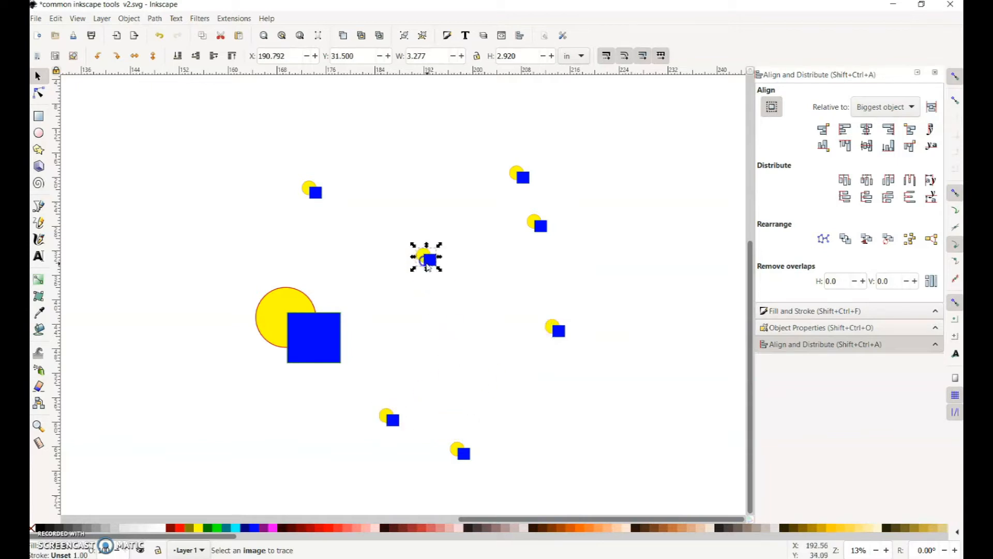
drag(473, 445, 480, 361)
click(645, 402)
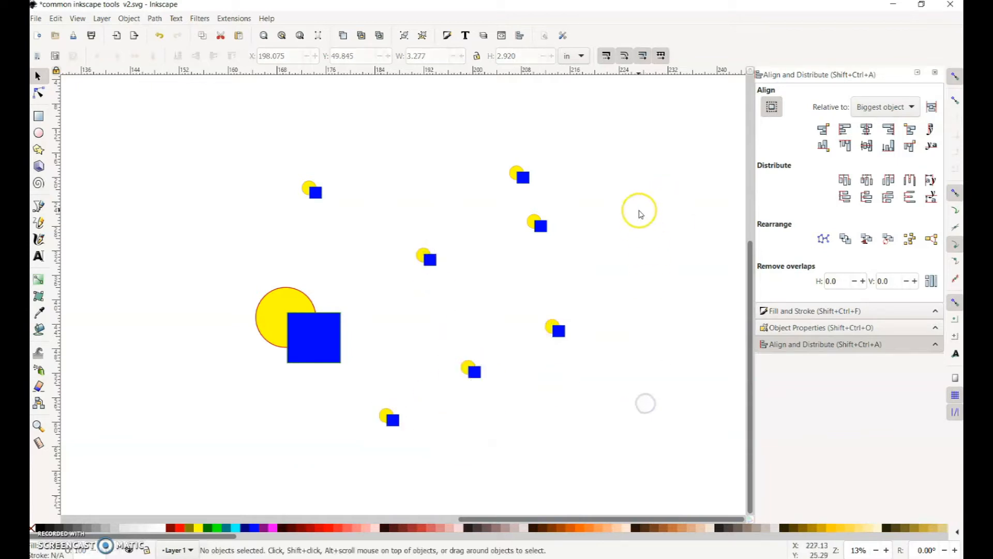
- Select all eight scattered circle-and-square groups and set their alignment relative to the biggest object
drag(639, 123, 204, 459)
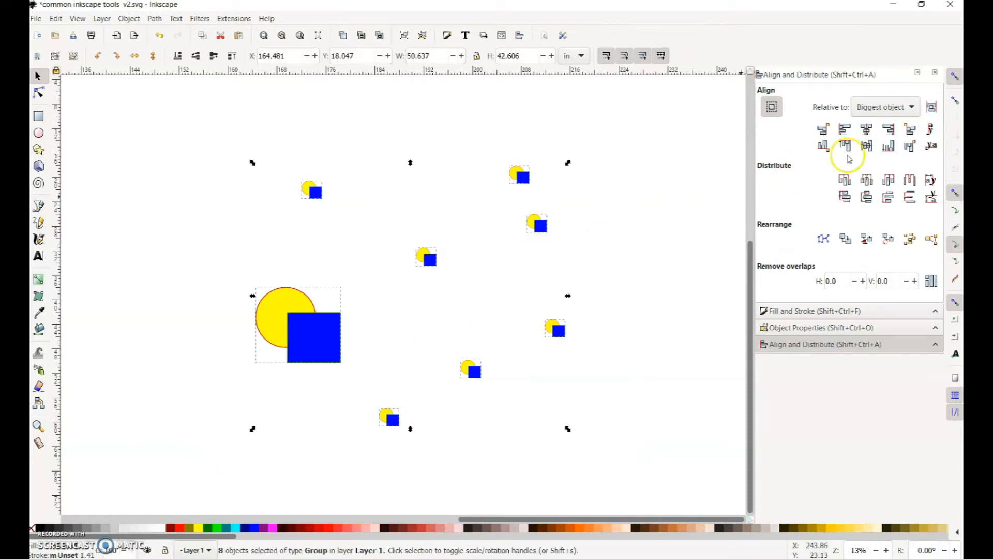
click(888, 114)
click(698, 144)
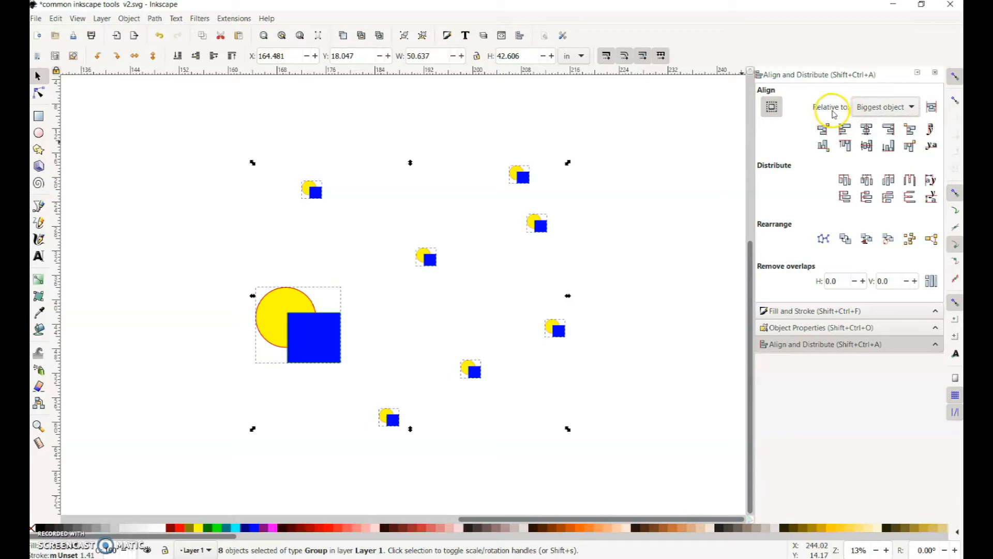
click(887, 114)
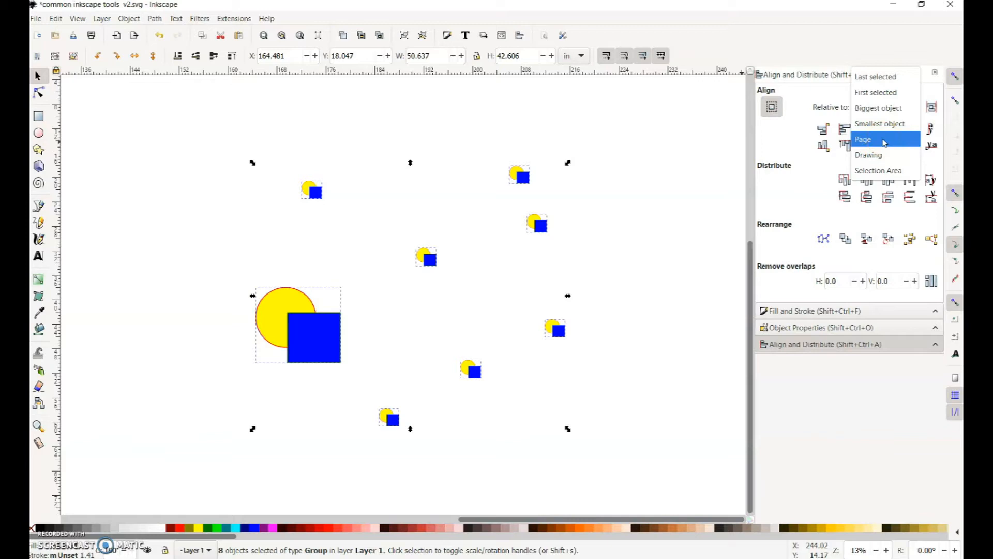
click(884, 170)
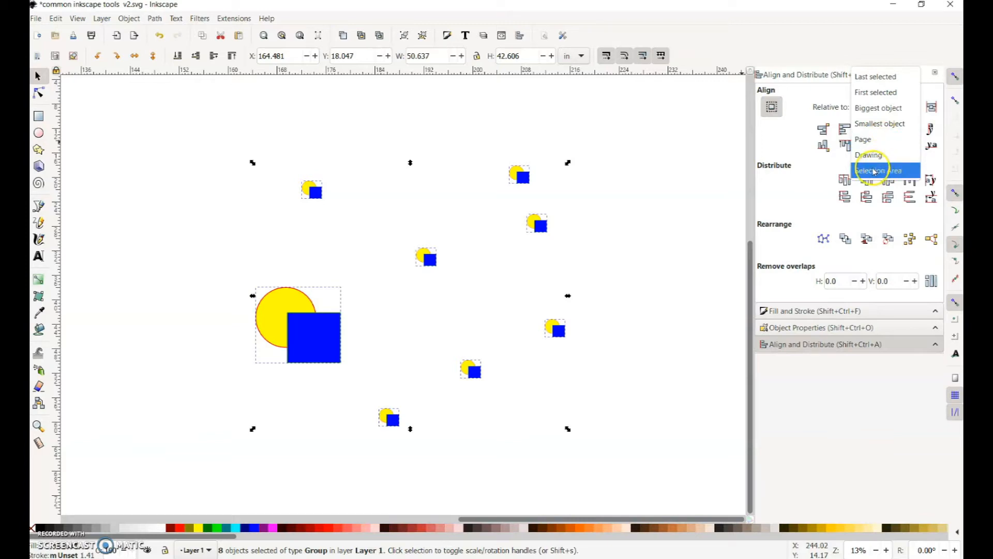
click(877, 109)
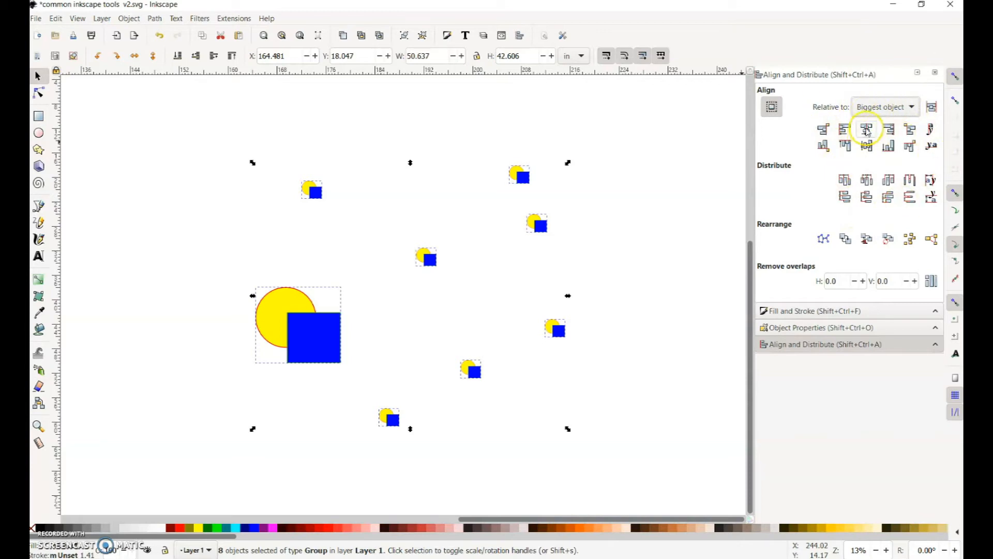
- Try centering the eight groups on the vertical axis and on the horizontal axis, undoing each alignment
click(867, 130)
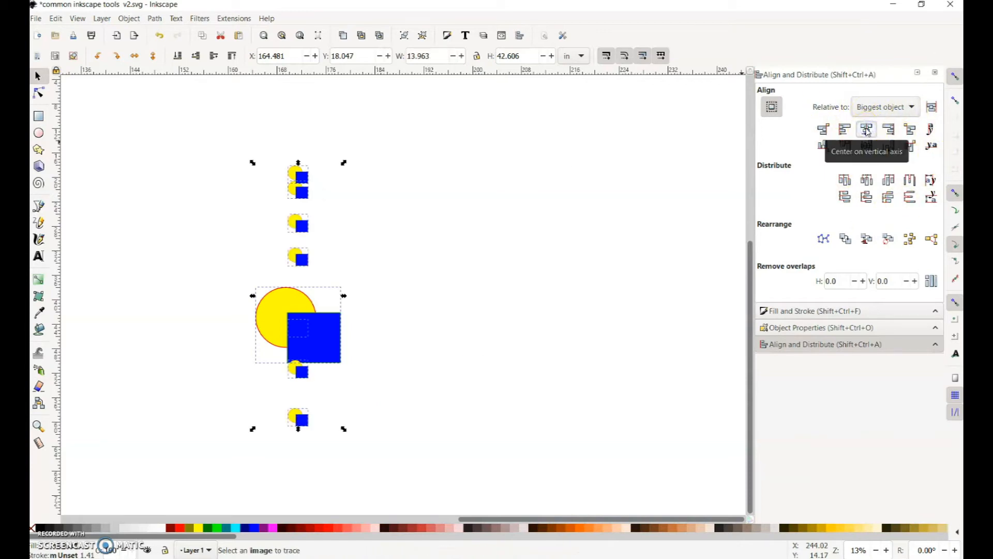
key(ctrl+z)
click(869, 146)
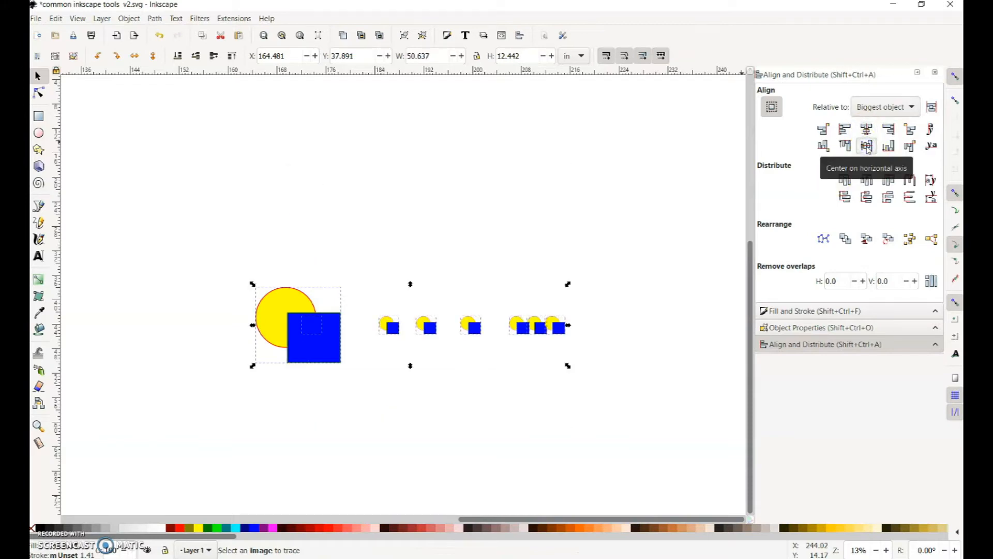
key(ctrl+z)
- Center the eight groups on the vertical axis, distribute their centers evenly in the vertical direction, and deselect them
click(867, 130)
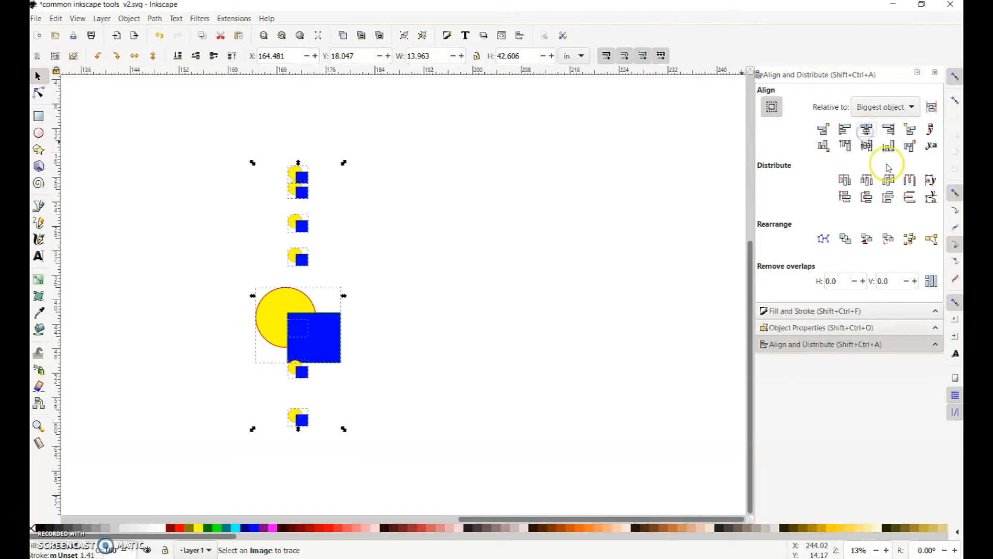
click(869, 199)
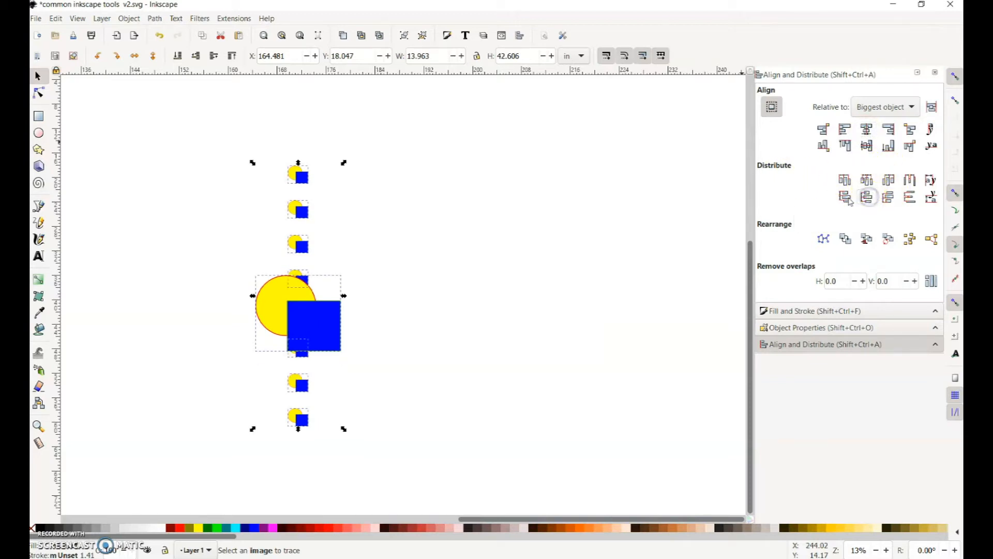
click(478, 244)
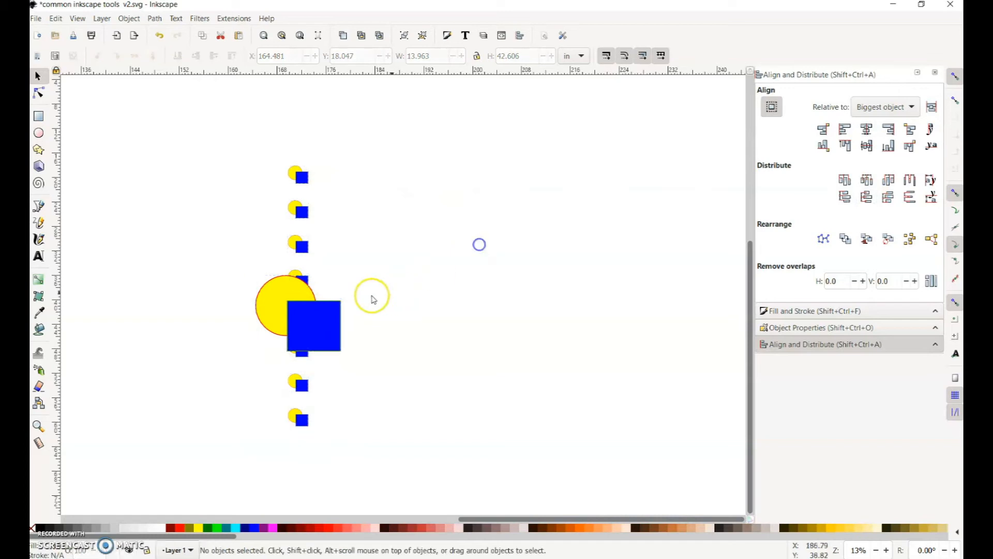
- Move the large circle-and-square group out of the column to about X 184.41, Y 33.24 in, and deselect it
drag(303, 305, 437, 295)
click(575, 301)
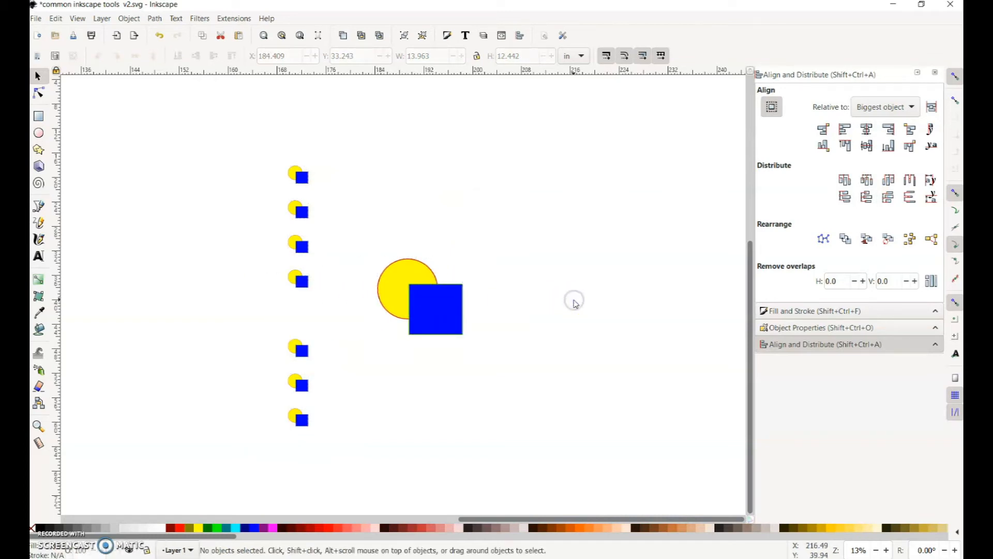
- Import the Inkscape_Logo png image from the Desktop into the document
key(5)
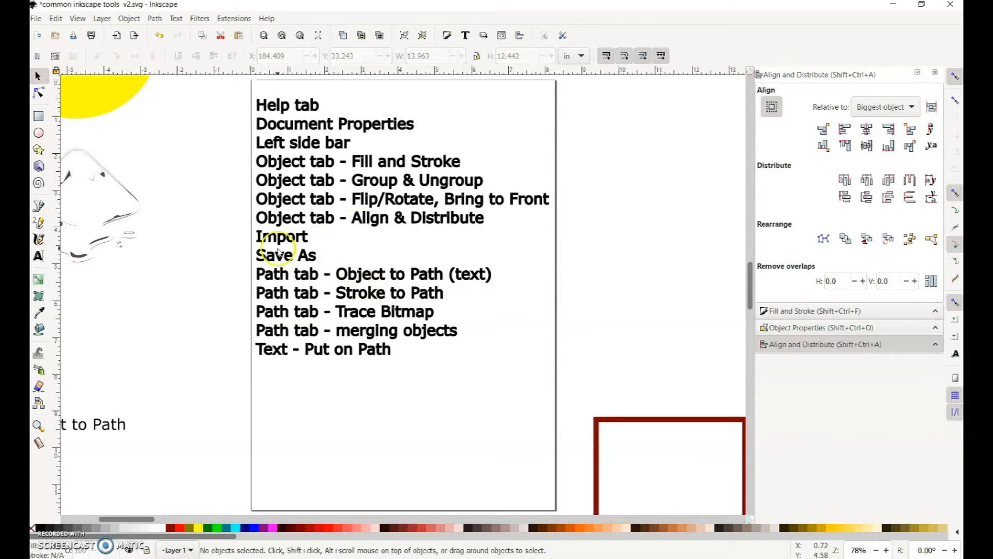
click(36, 19)
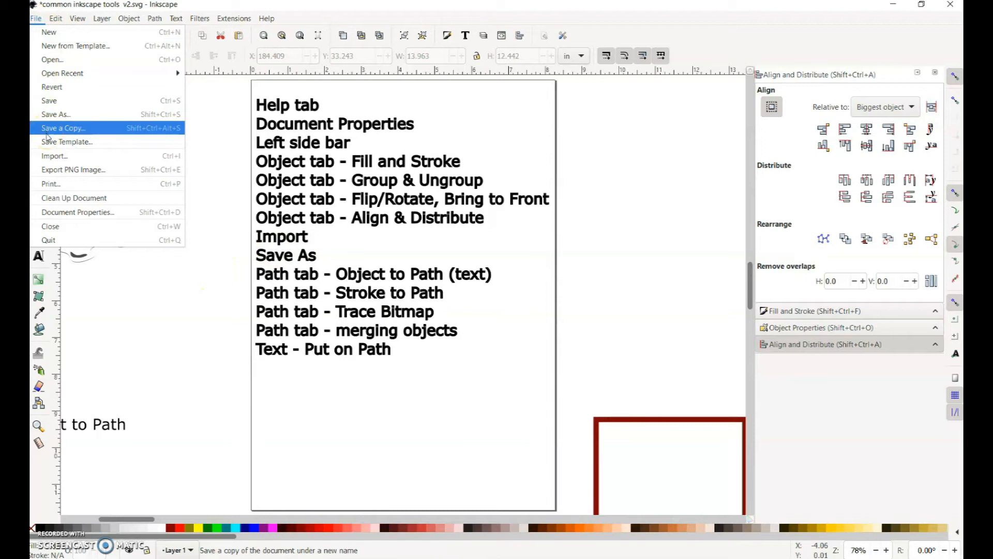
click(48, 156)
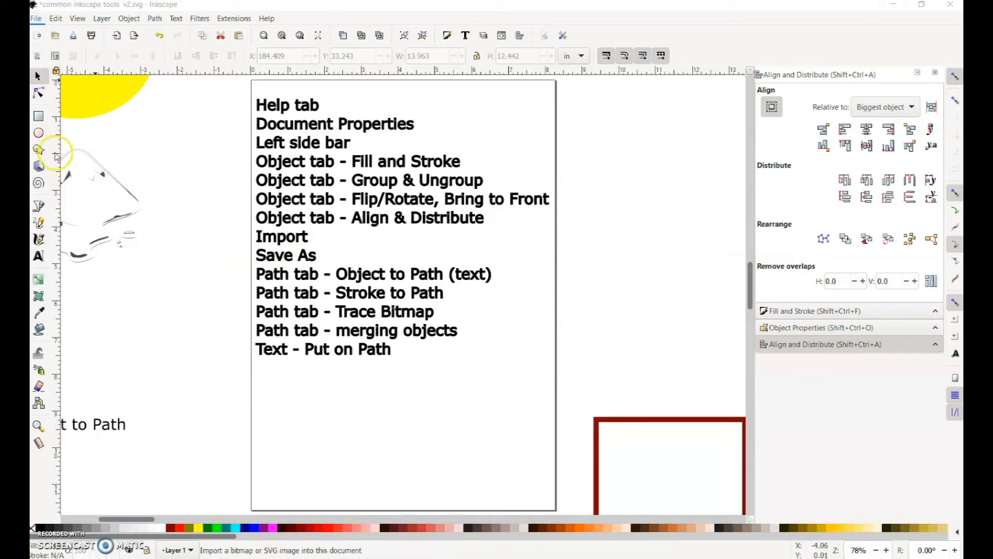
click(271, 267)
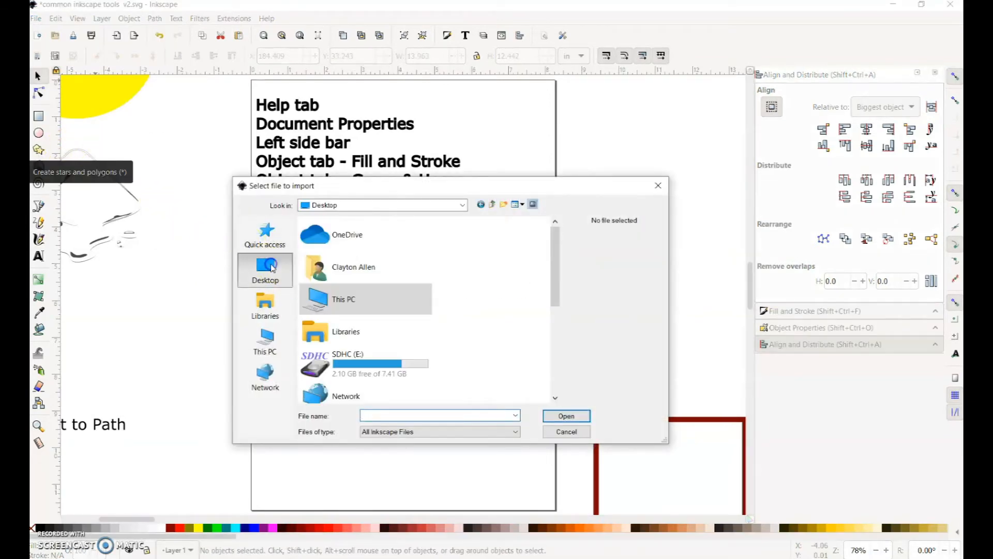
drag(561, 305, 563, 390)
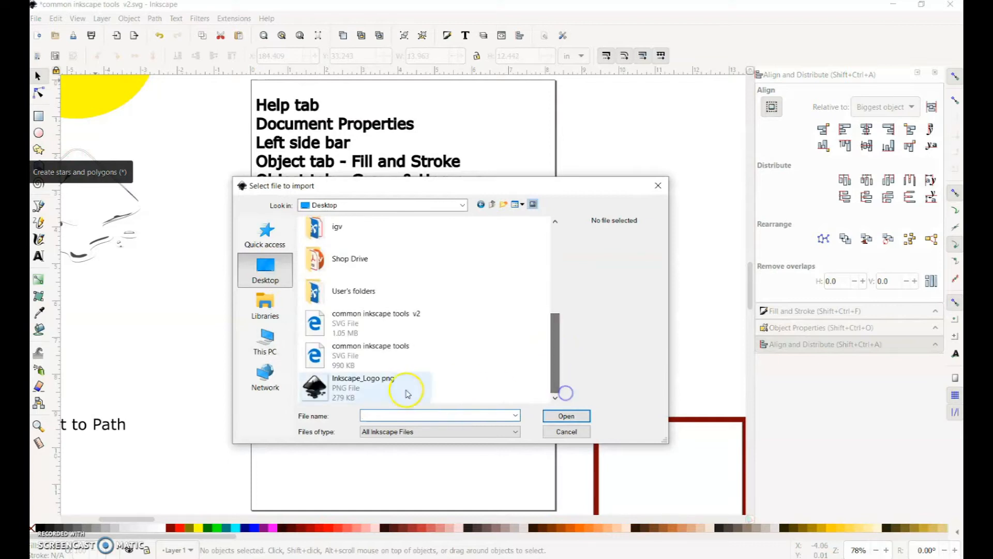
click(337, 392)
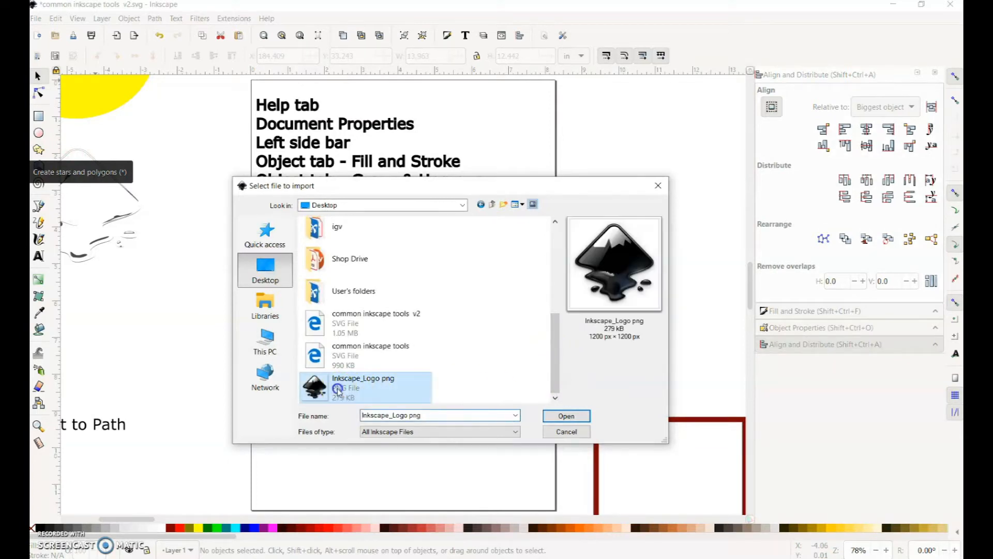
click(572, 417)
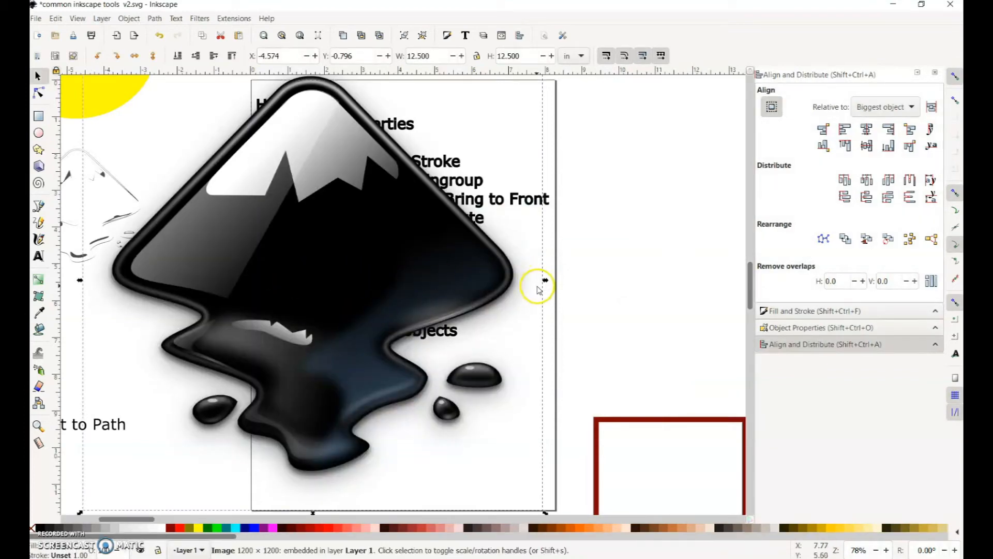
- Move the imported logo image off the page to empty canvas at about X -48.07, Y 3.34 in
scroll(538, 287, down, 5)
drag(488, 281, 160, 303)
scroll(206, 310, up, 3)
scroll(416, 313, up, 1)
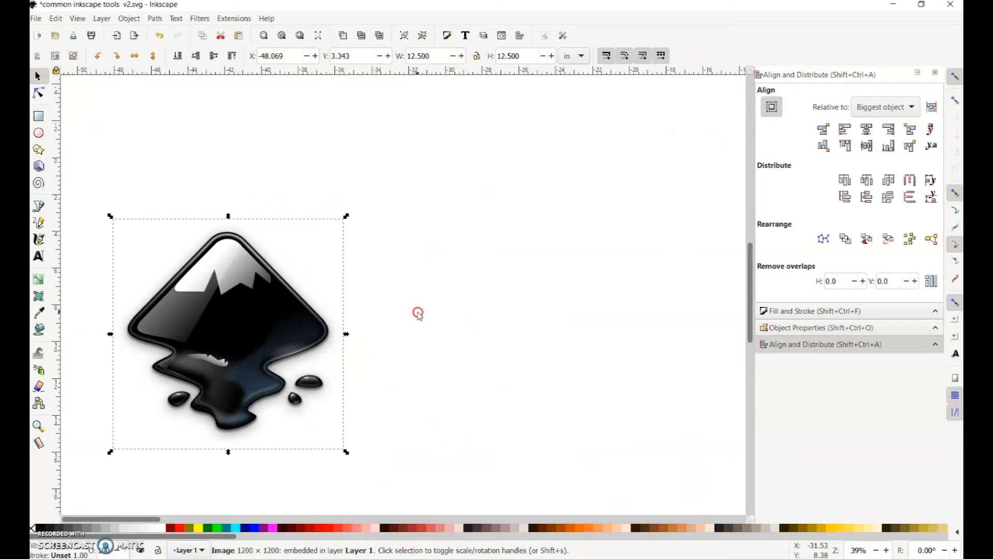
- Examine the edges of the imported logo image at very high magnification, and deselect it
drag(417, 312, 525, 311)
click(353, 309)
scroll(282, 376, up, 1)
scroll(282, 379, up, 12)
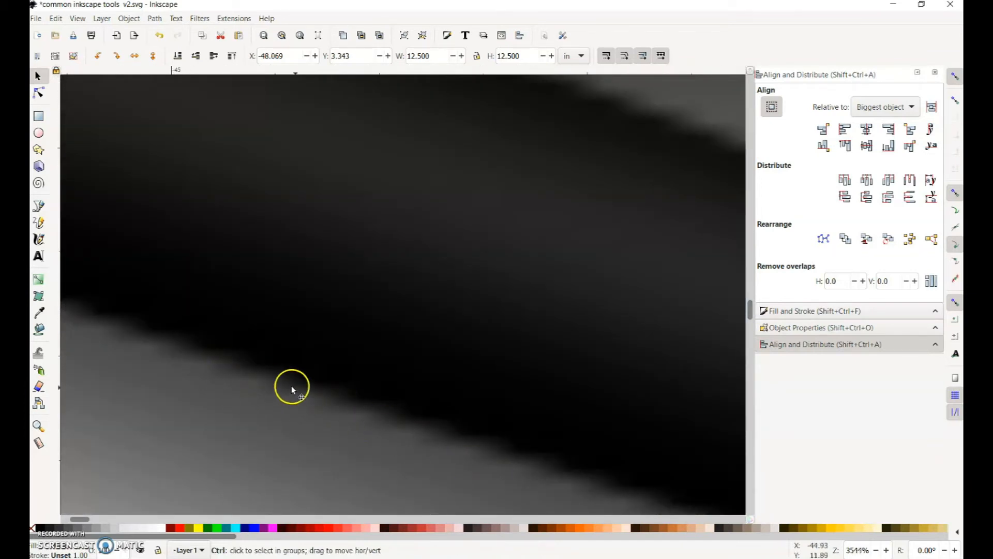
scroll(369, 414, down, 14)
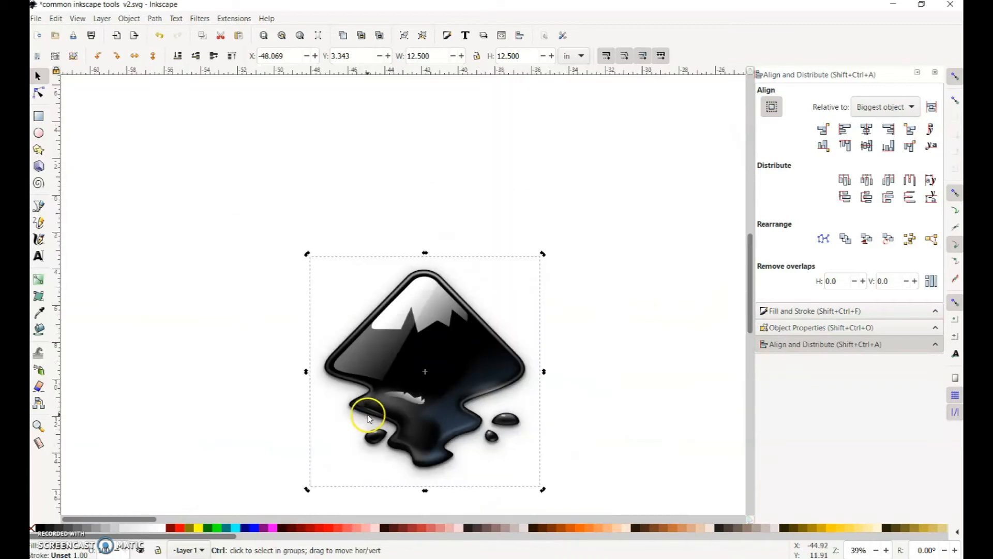
drag(553, 357, 495, 278)
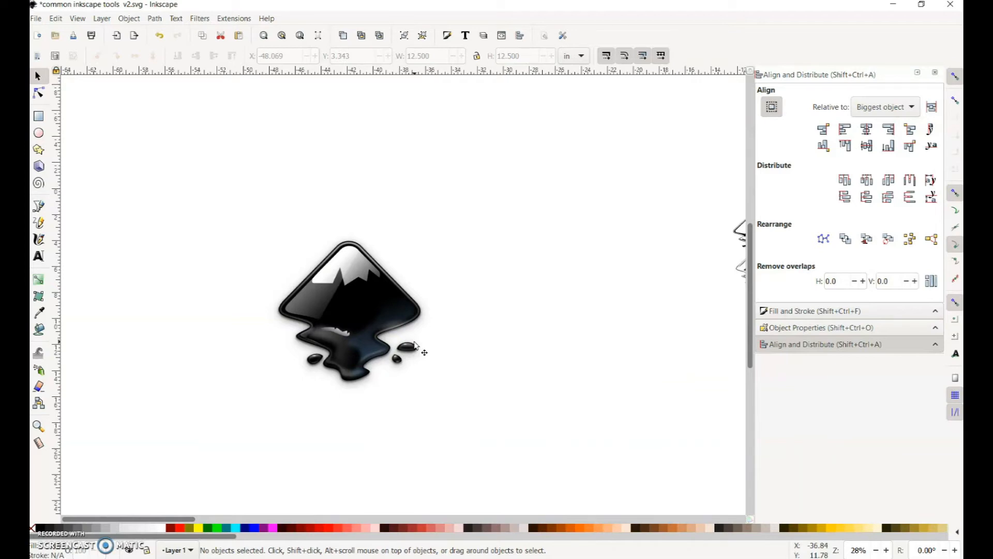
- Trace the logo bitmap as a single scan using brightness cutoff with a 0.150 threshold, and close the trace settings
click(361, 315)
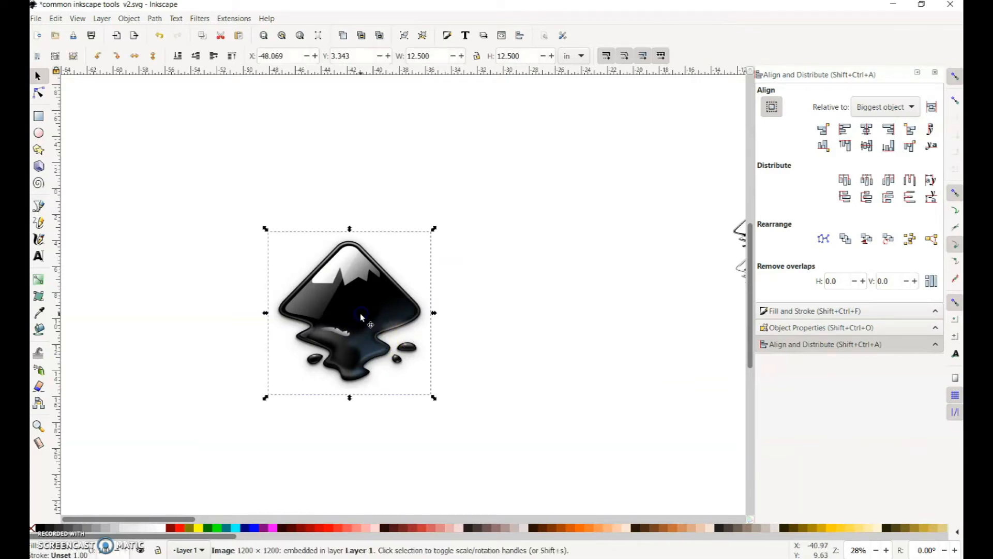
right_click(353, 299)
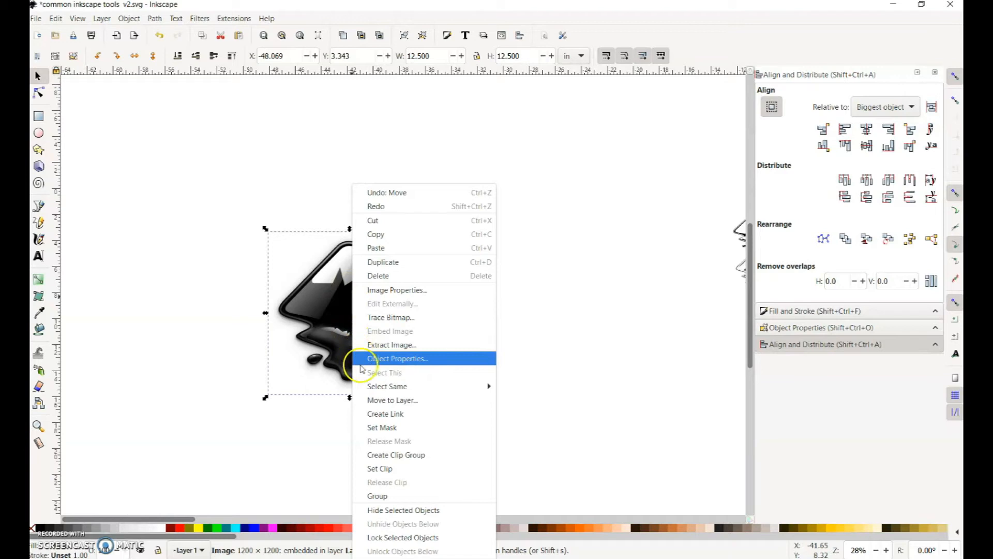
click(398, 318)
drag(835, 14, 827, 57)
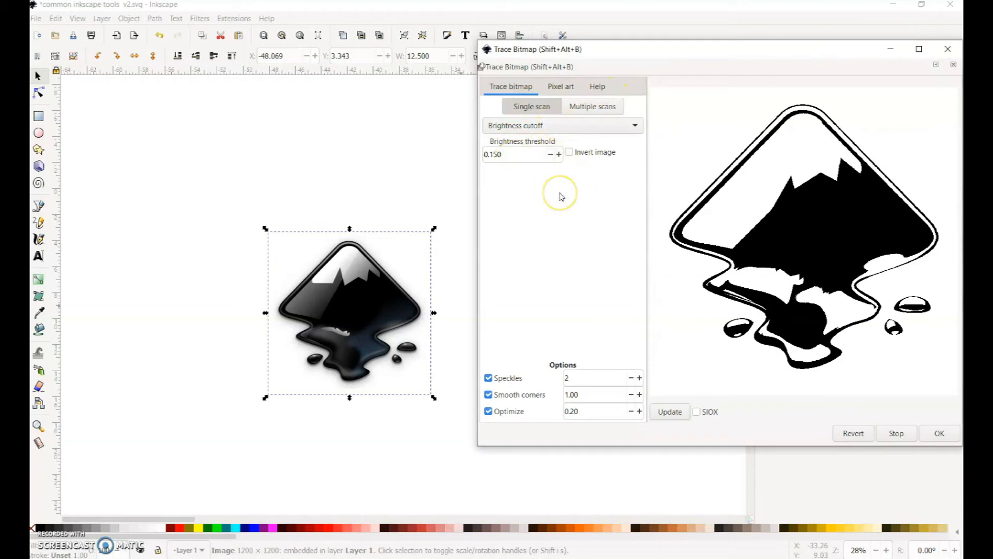
click(938, 433)
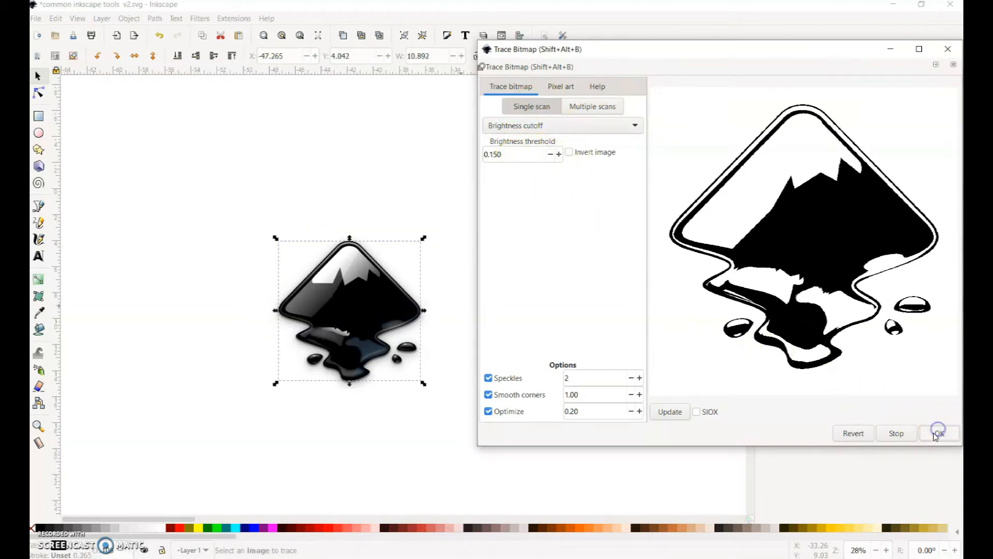
click(941, 49)
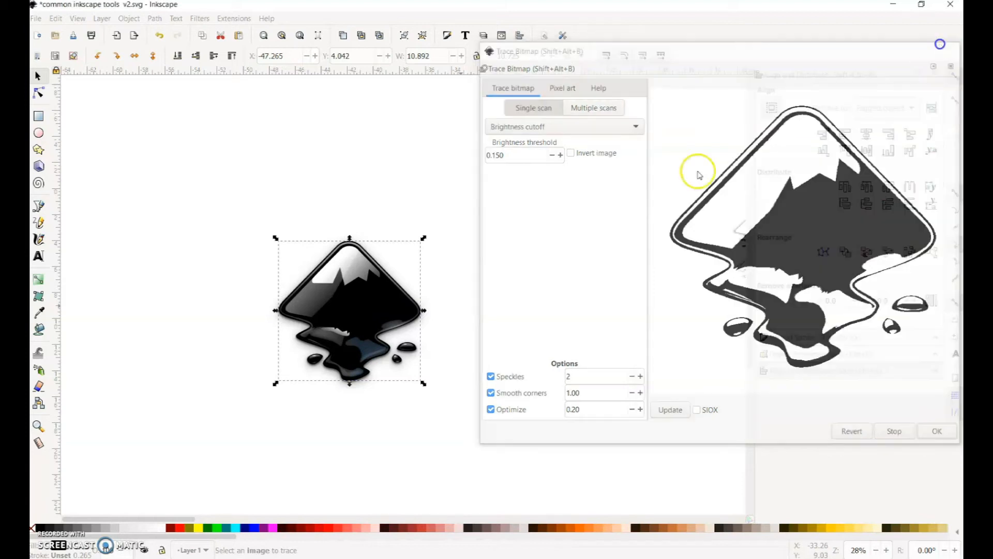
- Move the traced logo off the original image to about X -34.17, Y 1.15 in, and select the original image
click(541, 280)
drag(319, 293, 499, 257)
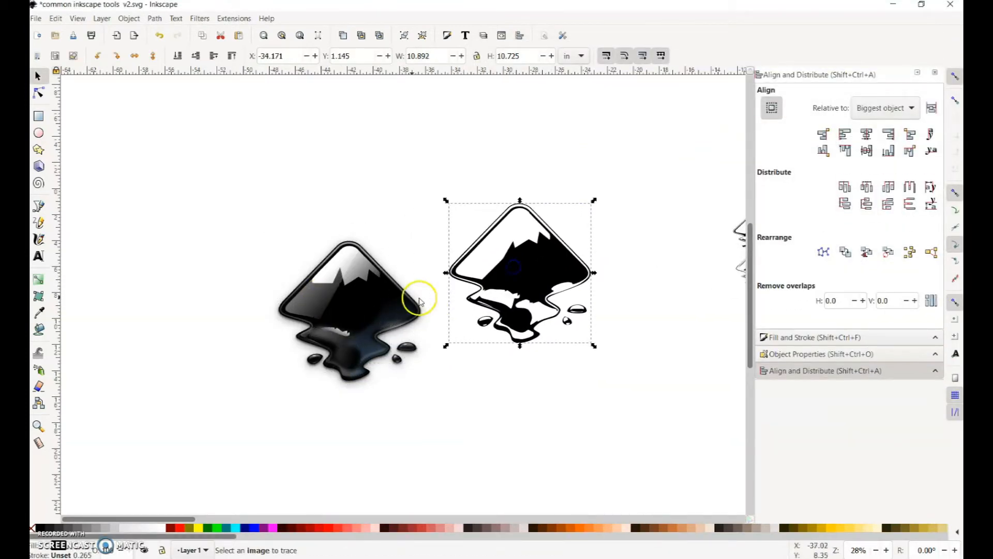
click(354, 295)
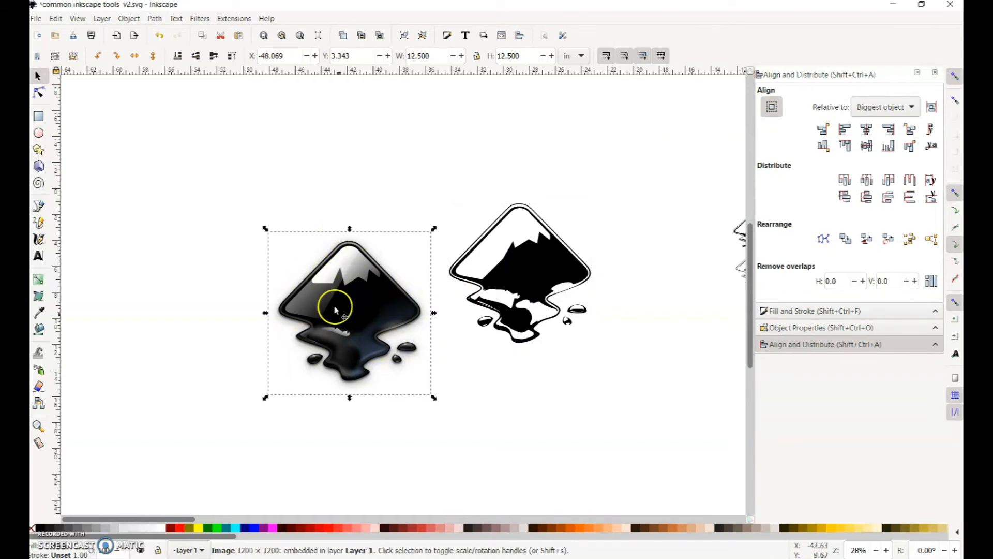
- Edit the traced logo's nodes by moving a node on the black mountain's left slope to about X -31.62, Y 5.21 in
click(521, 264)
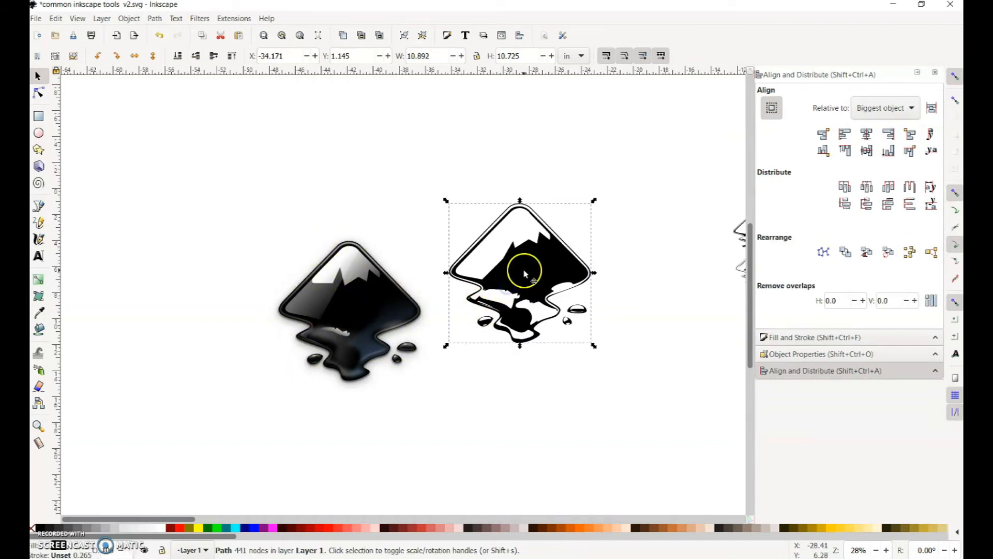
double_click(503, 267)
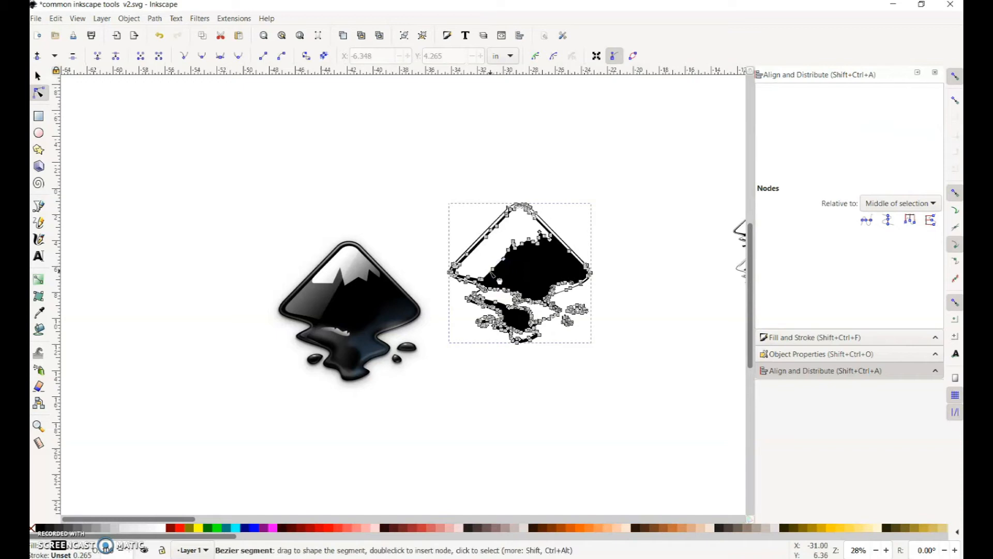
scroll(499, 270, up, 3)
drag(499, 268, 468, 230)
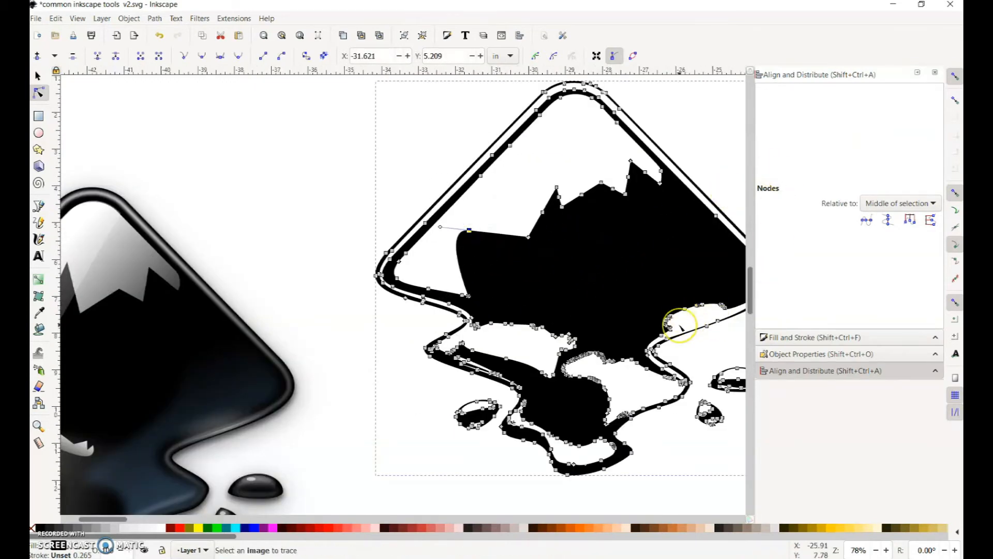
- Try a red FF2A2A fill on the traced logo, settle on navy blue 000080, and deselect the path
key(shift+ctrl+f)
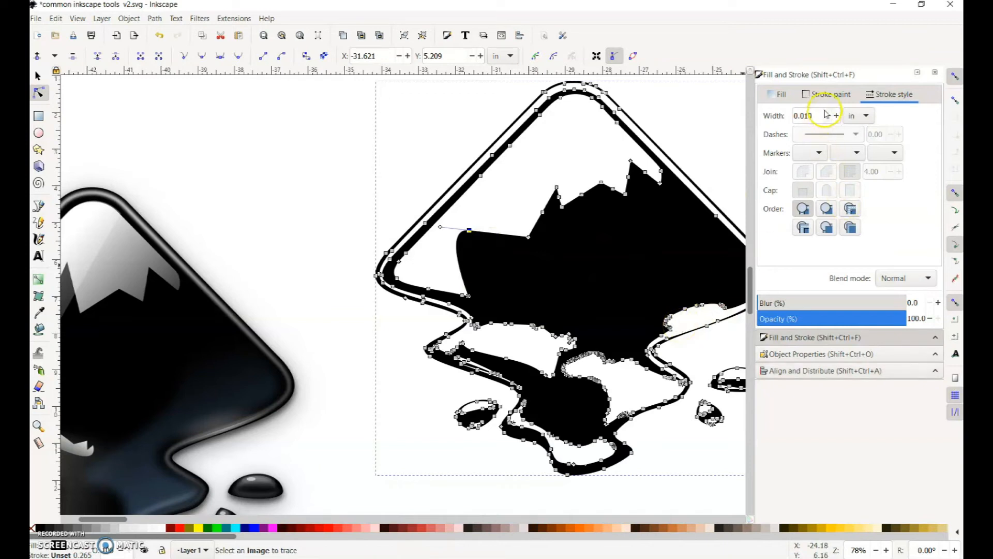
click(780, 94)
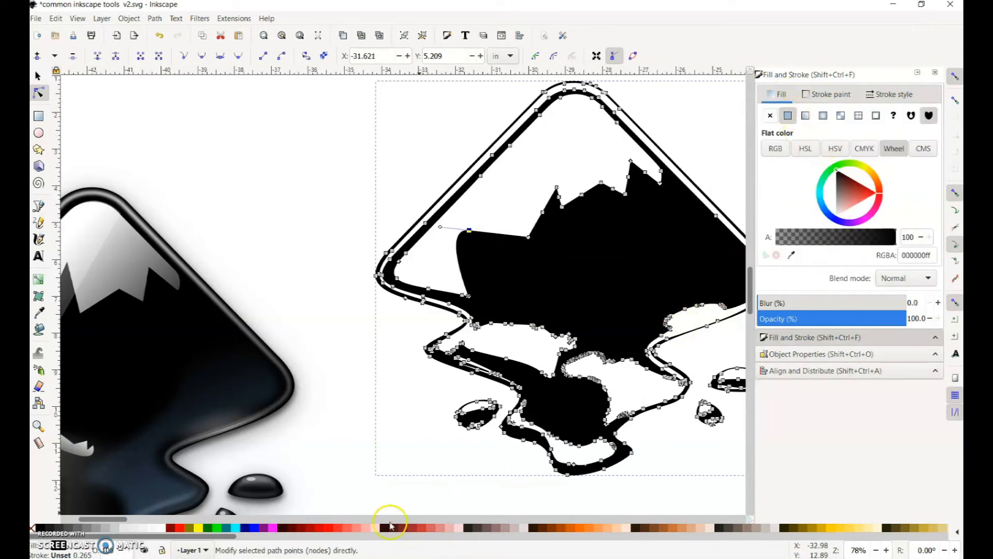
click(335, 527)
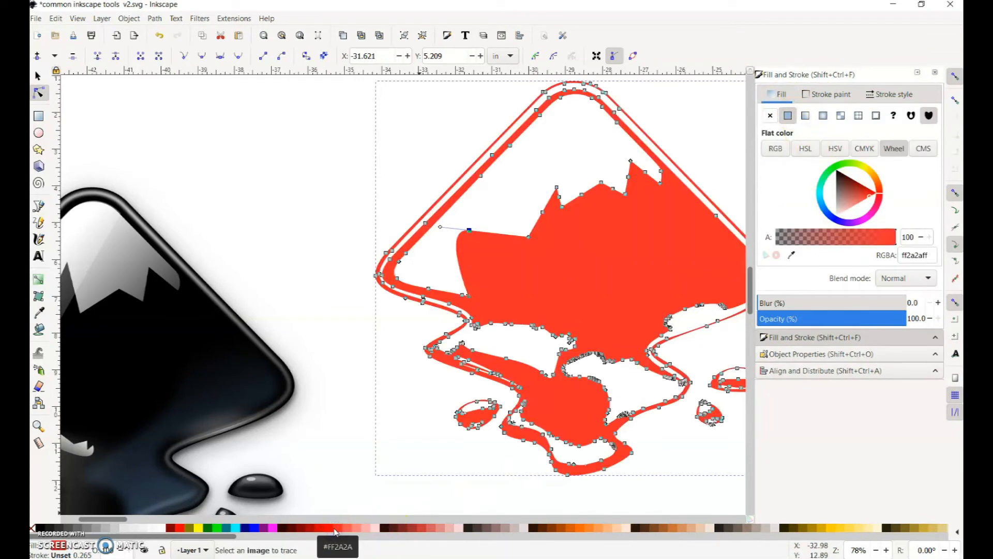
click(245, 528)
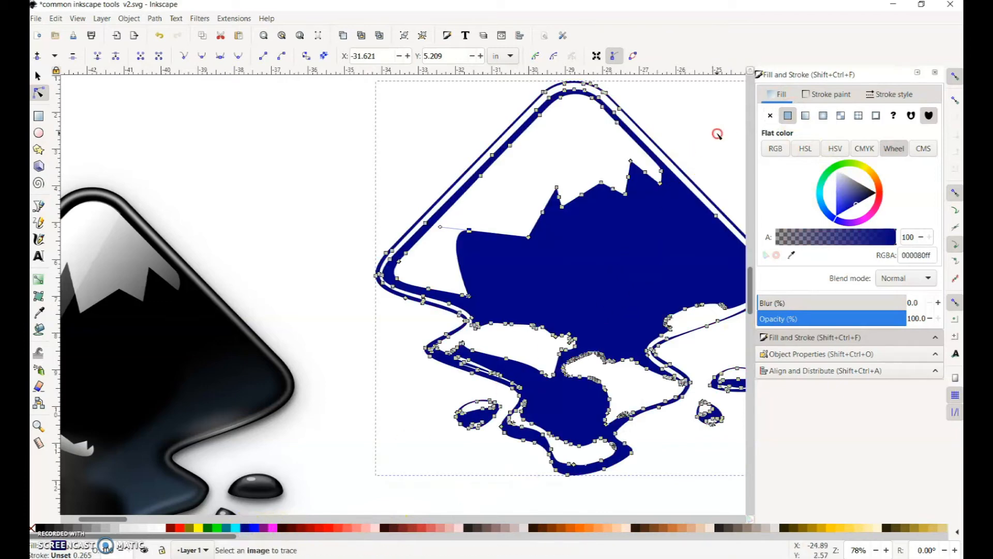
drag(716, 133, 581, 211)
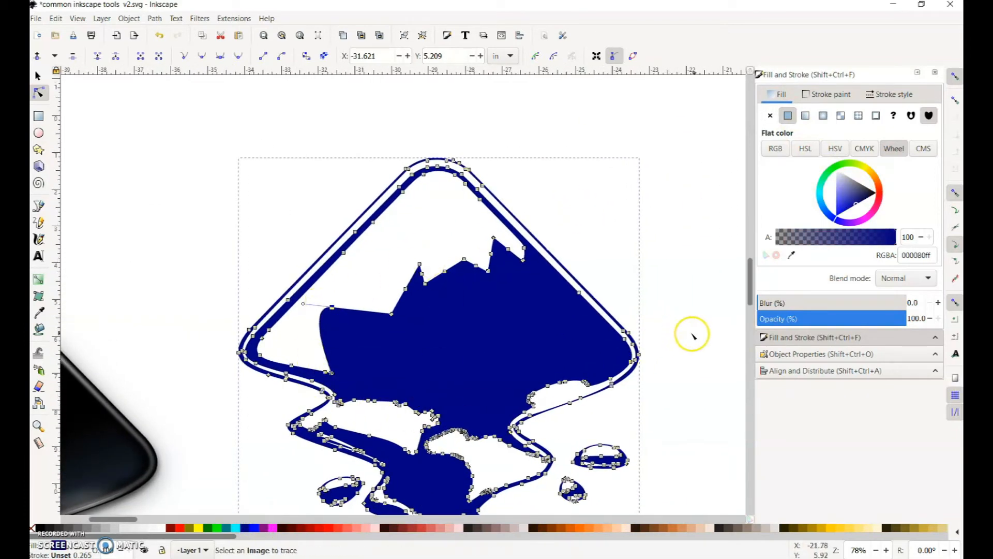
scroll(705, 336, down, 2)
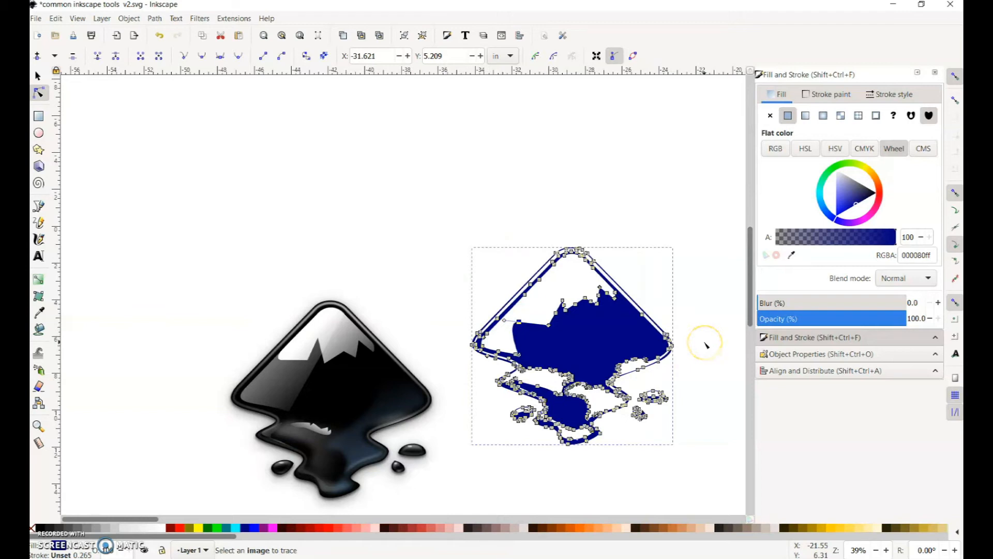
click(705, 345)
- Review the file formats offered when saving the document under a new name, and cancel without saving
key(5)
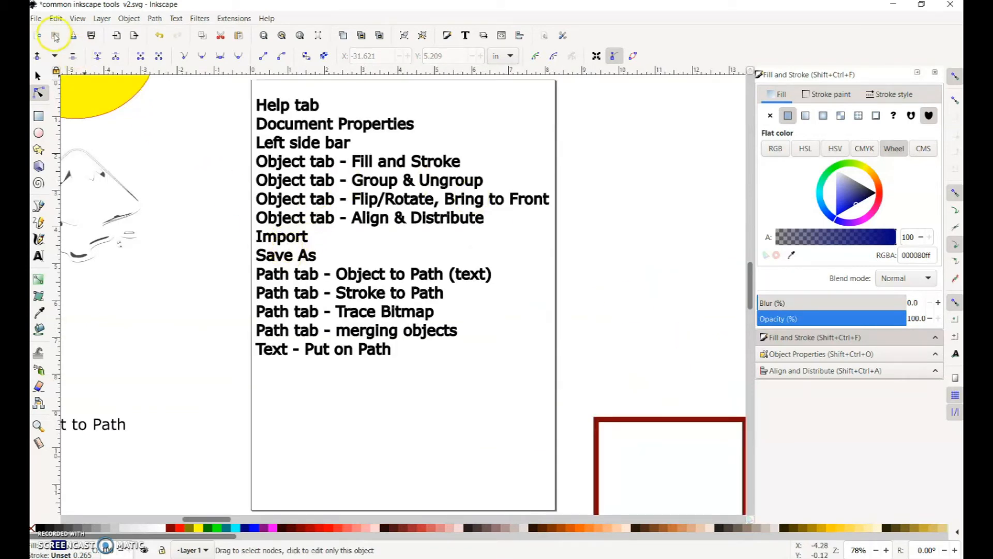
click(35, 18)
click(60, 115)
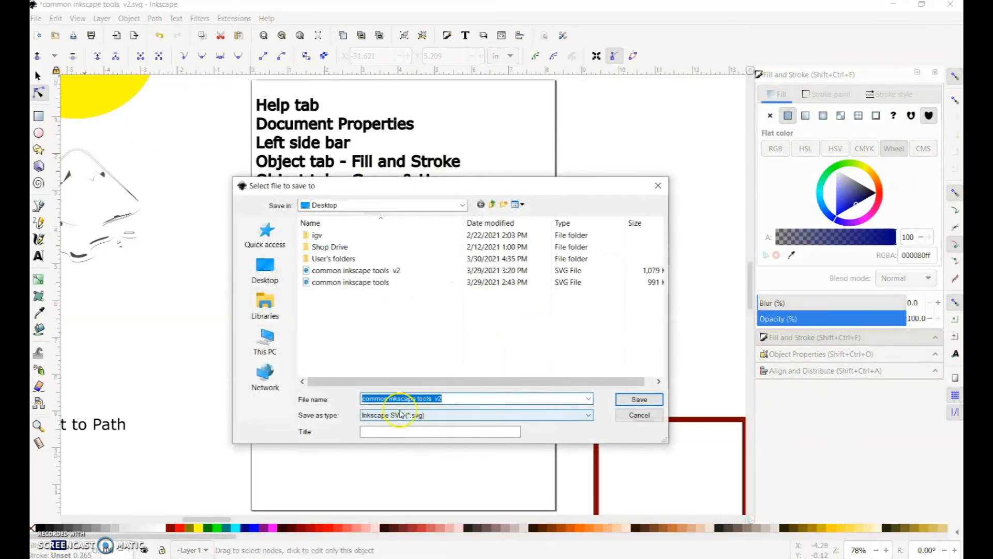
click(579, 420)
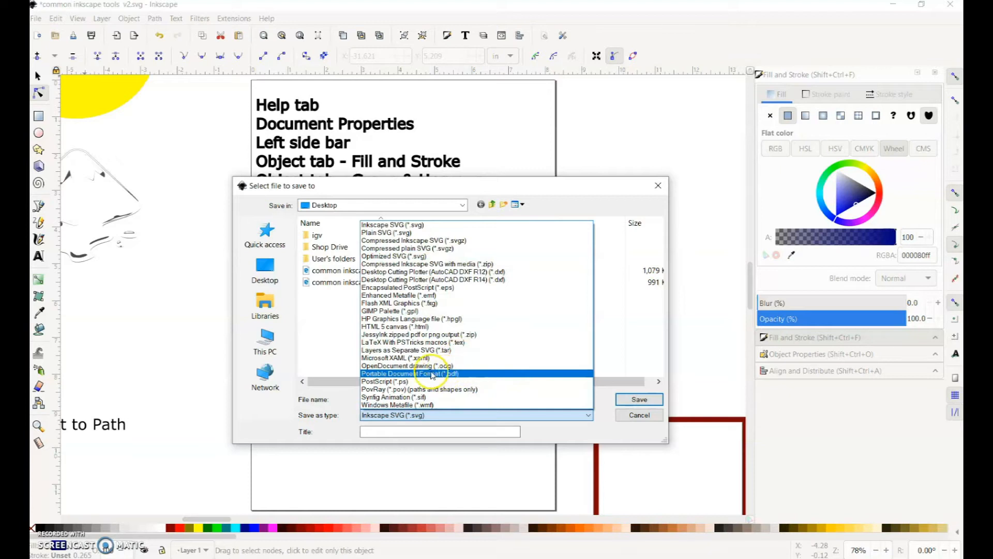
click(636, 413)
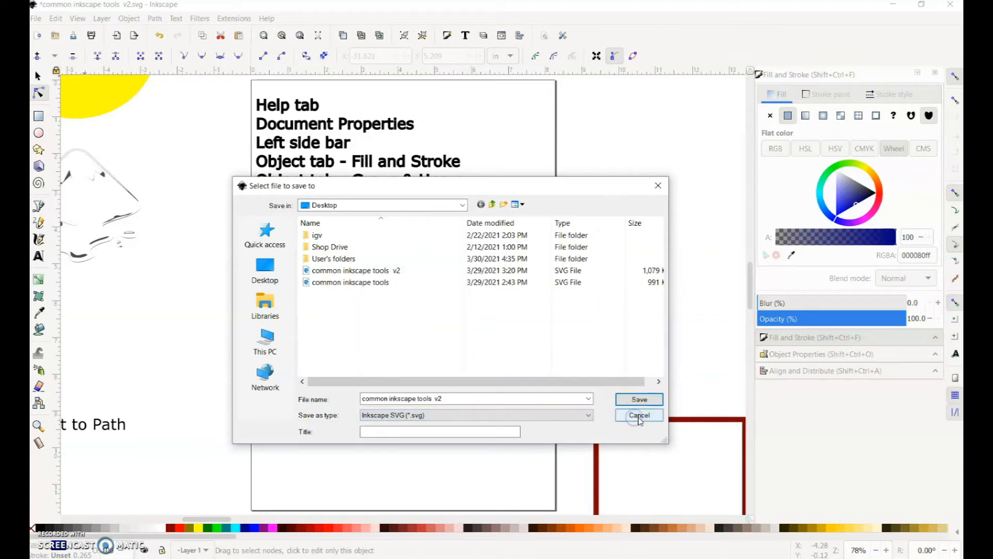
click(639, 415)
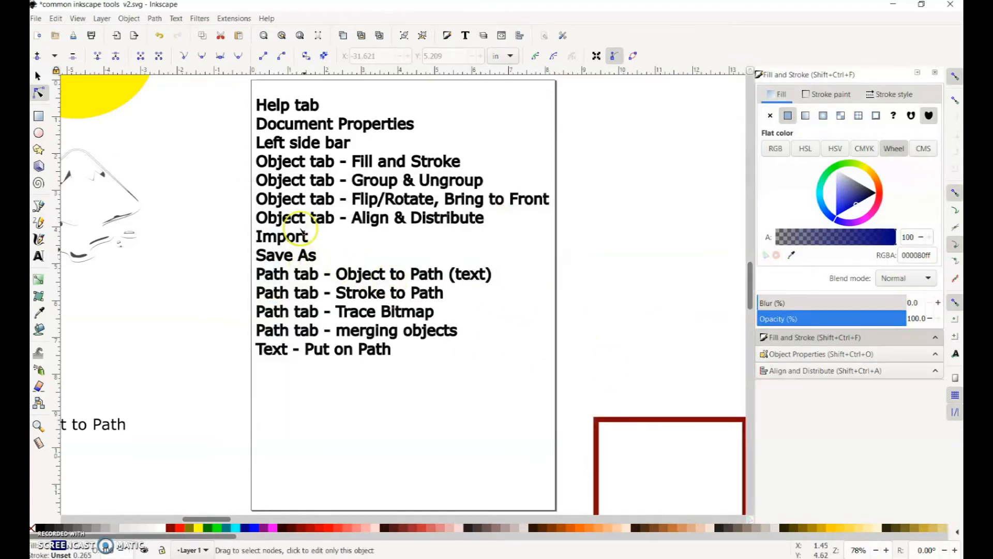
- Look over the path conversion commands and find the bordered sample squares for Object to Path and Stroke to Path
click(151, 20)
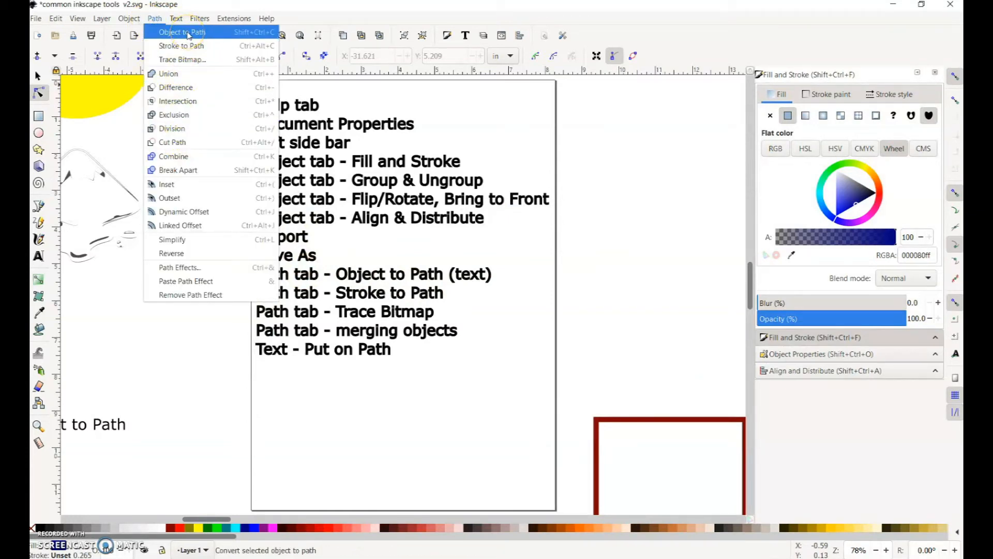
click(453, 213)
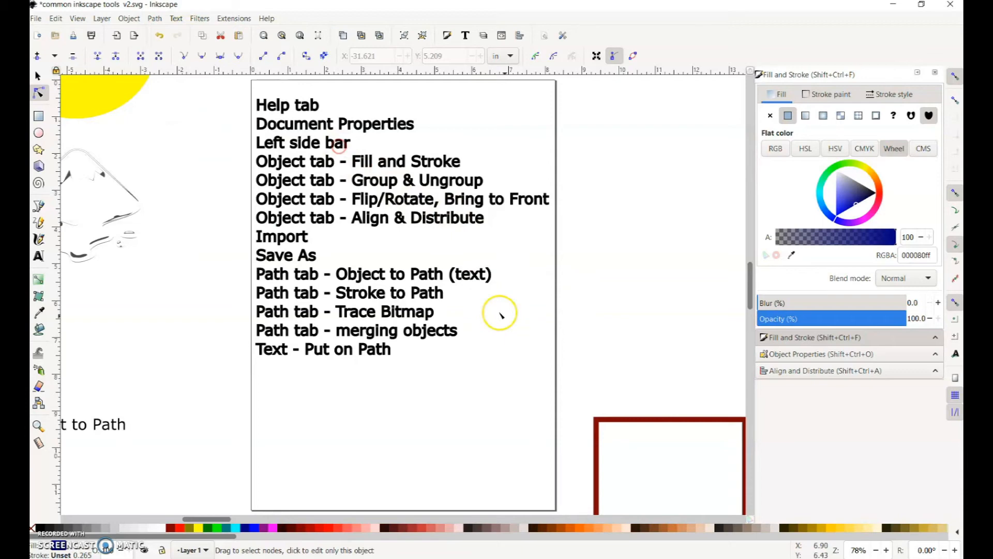
click(656, 327)
drag(653, 352, 373, 136)
drag(639, 454, 541, 194)
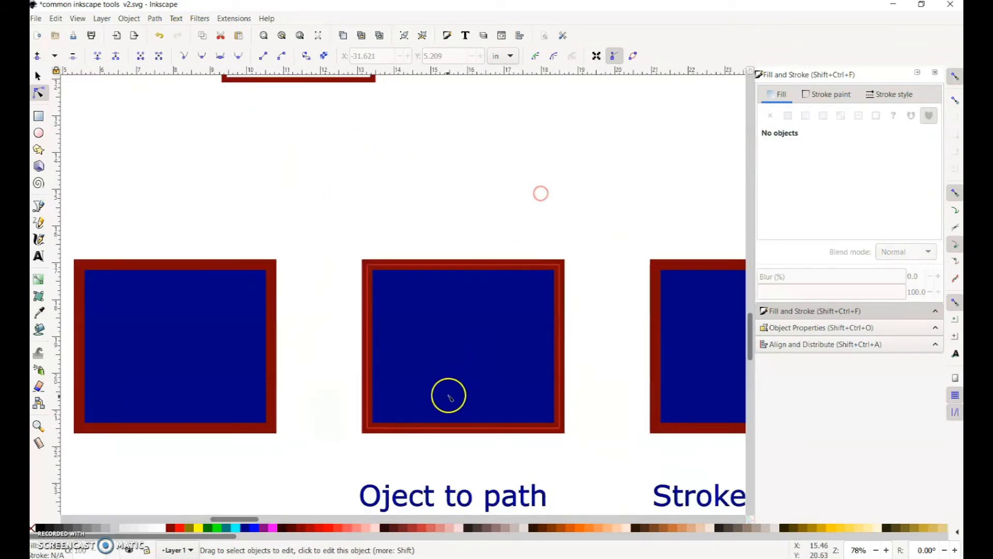
- Draw a navy rectangle about 4.6 by 3.67 in above the bordered path samples and deselect it
scroll(448, 400, down, 2)
drag(556, 303, 479, 271)
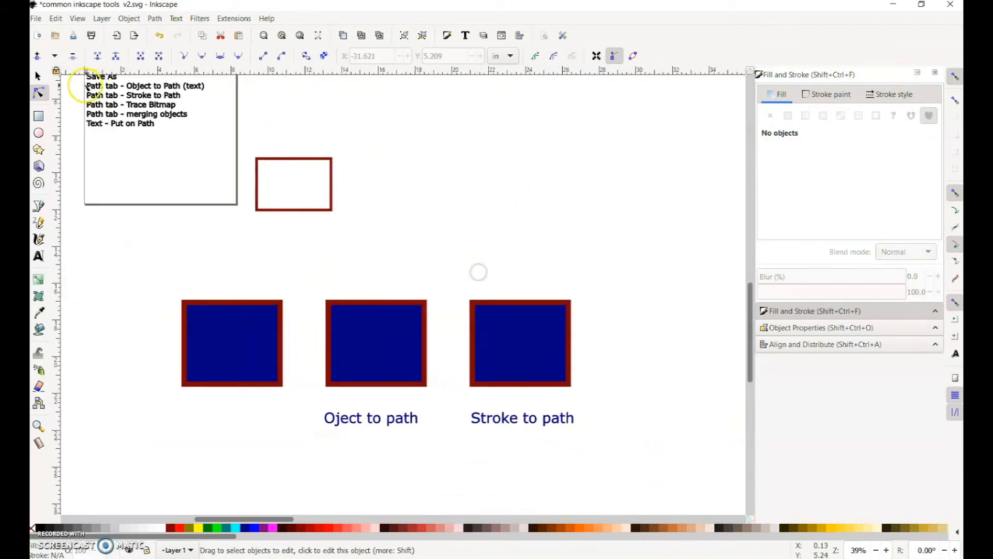
click(37, 118)
drag(416, 185, 501, 251)
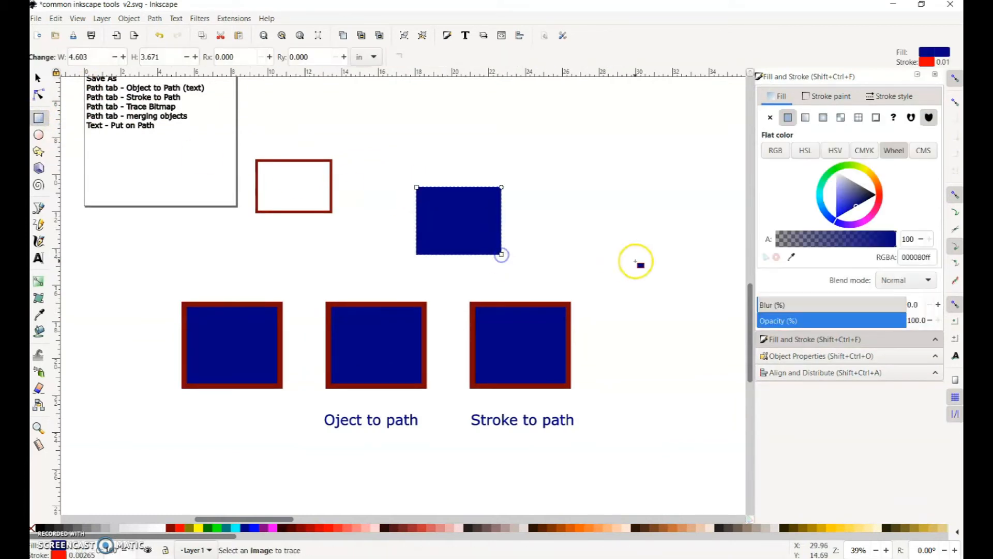
click(613, 260)
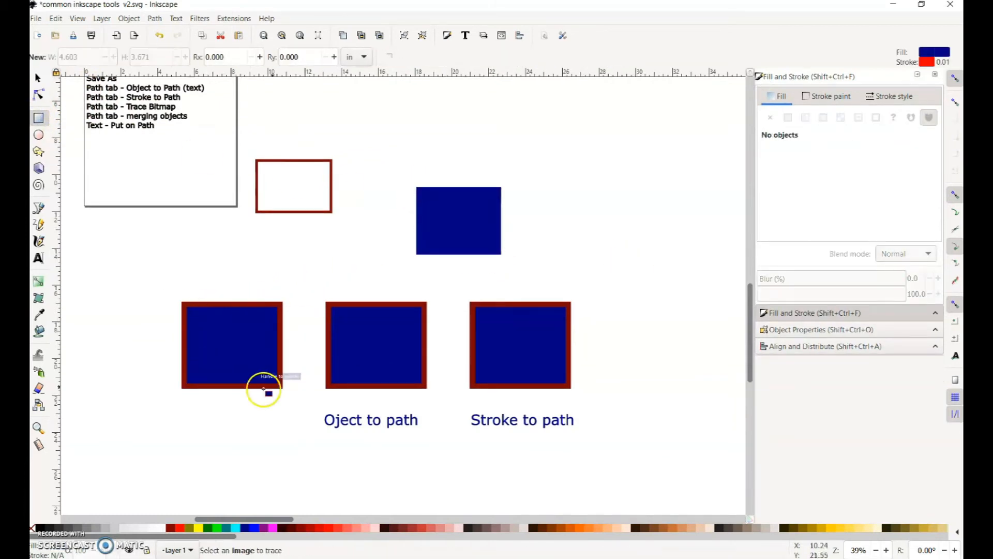
- Locate the Object to Path command for the unlabelled bordered rectangle, and round that rectangle's corners to a vertical radius of about 0.053 in
click(38, 77)
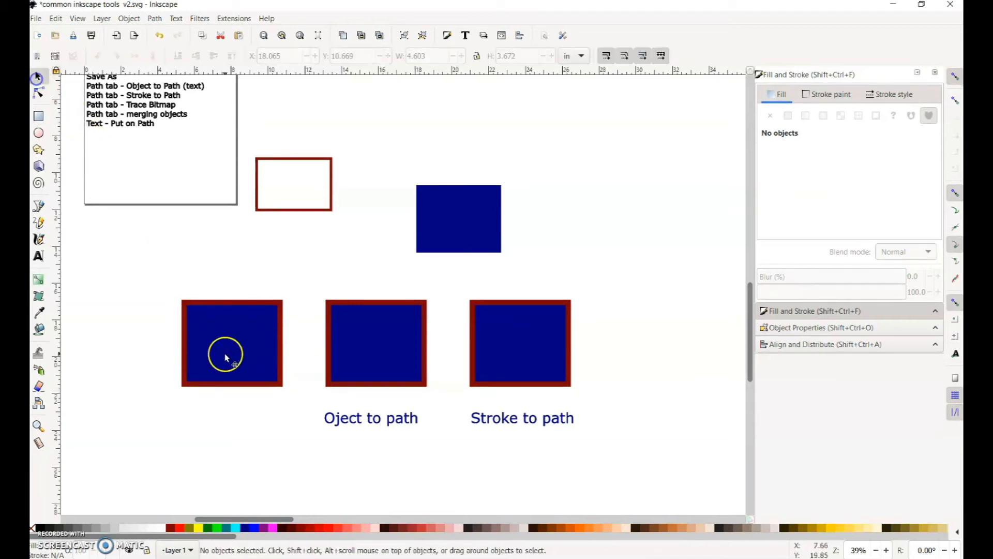
click(265, 343)
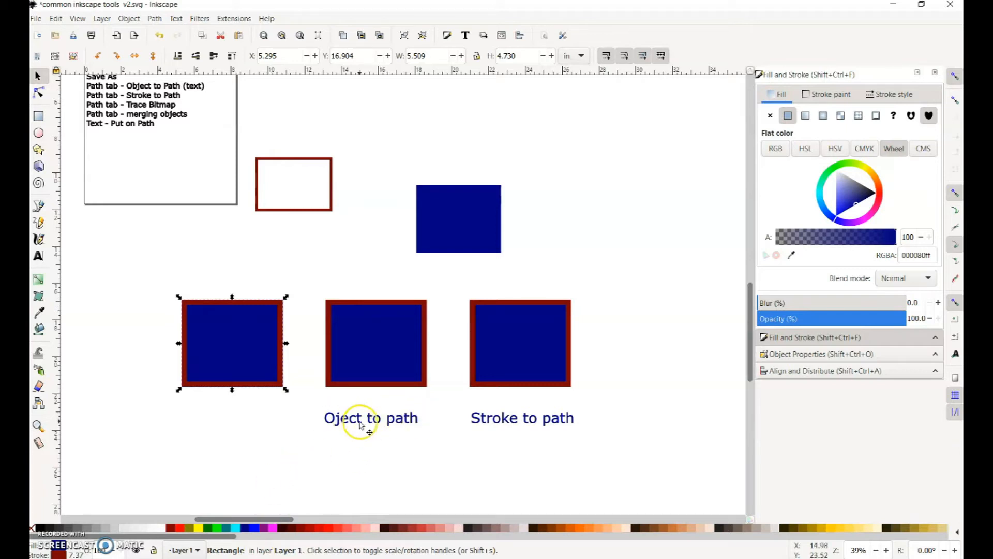
click(130, 18)
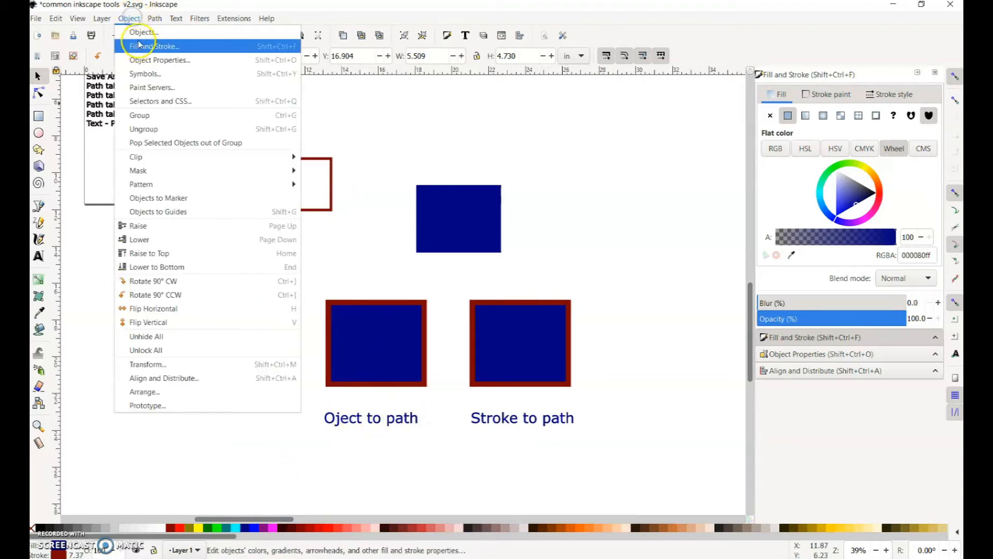
mouse_move(154, 18)
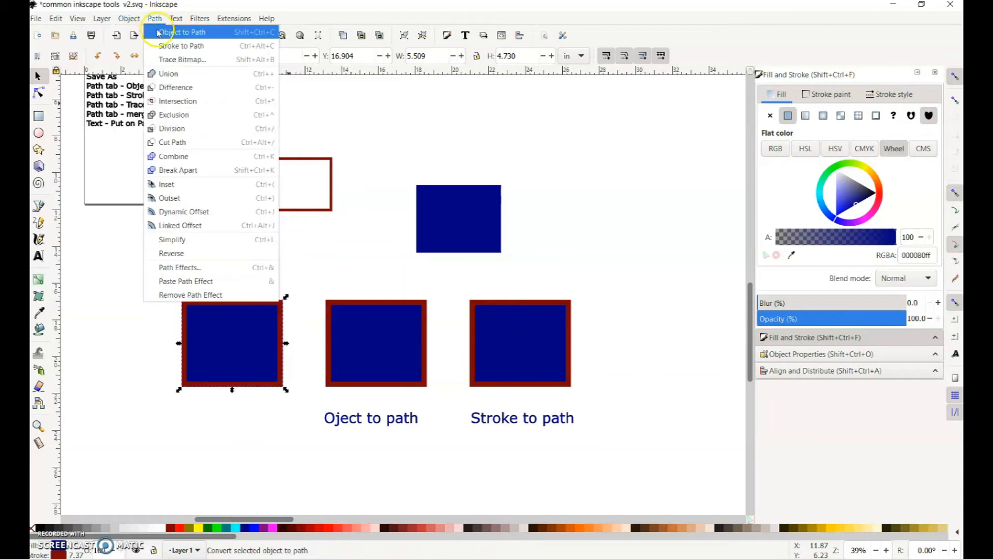
click(399, 157)
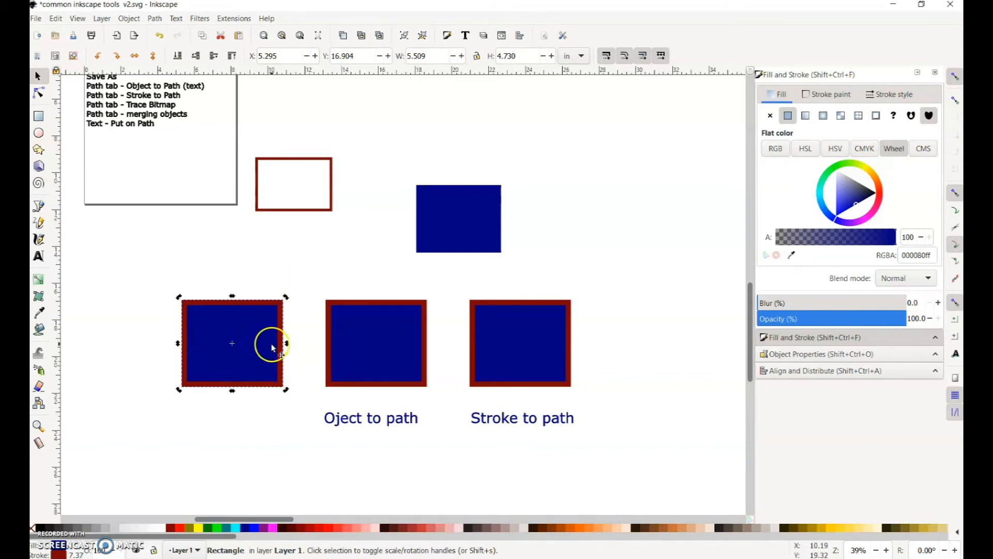
click(330, 291)
key(r)
click(248, 339)
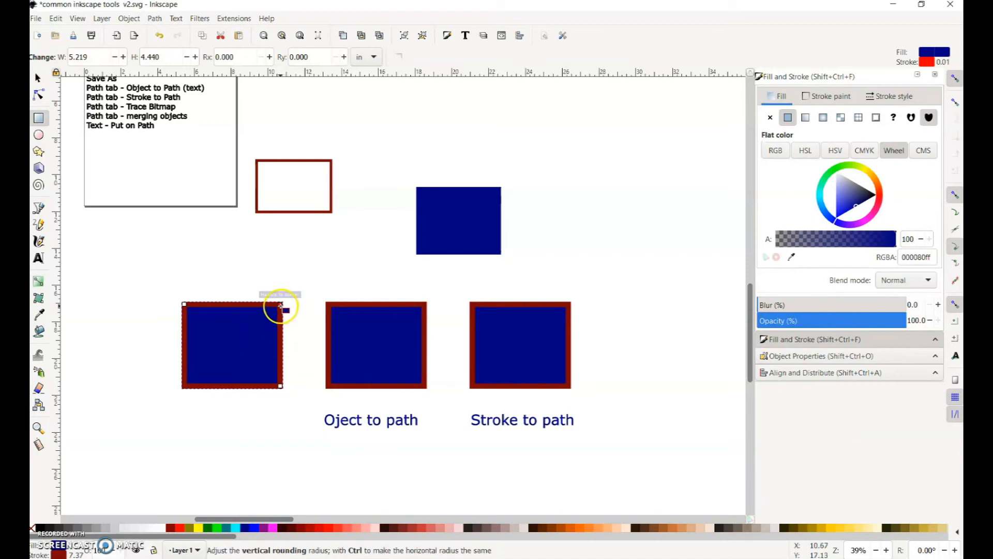
mouse_move(280, 306)
mouse_down()
mouse_move(284, 345)
mouse_move(285, 312)
mouse_up()
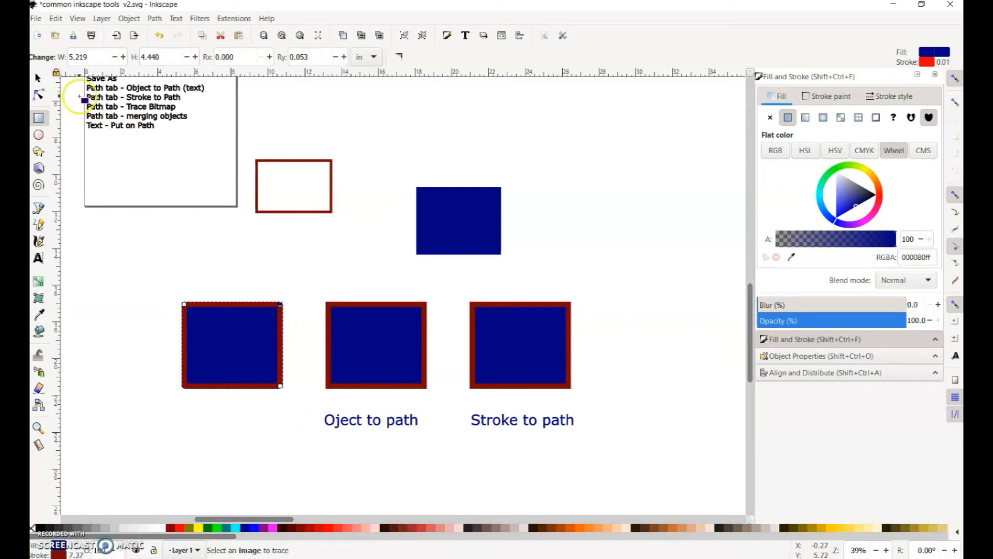
- Move the "Oject to path" sample's lower-left node to about X 13.19, Y 21.38 in and its upper-left node to about X 13.22, Y 16.44 in
click(39, 78)
click(371, 350)
key(n)
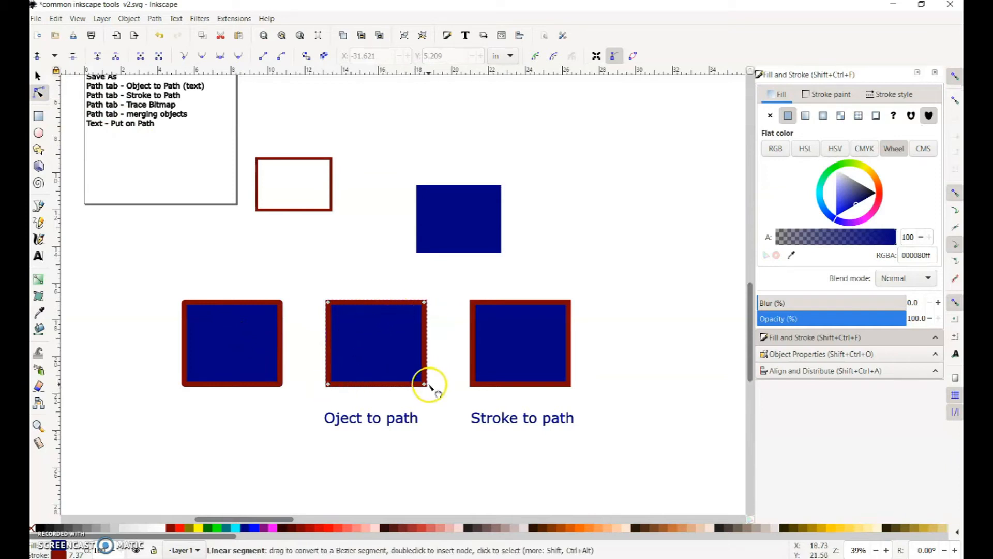
click(234, 352)
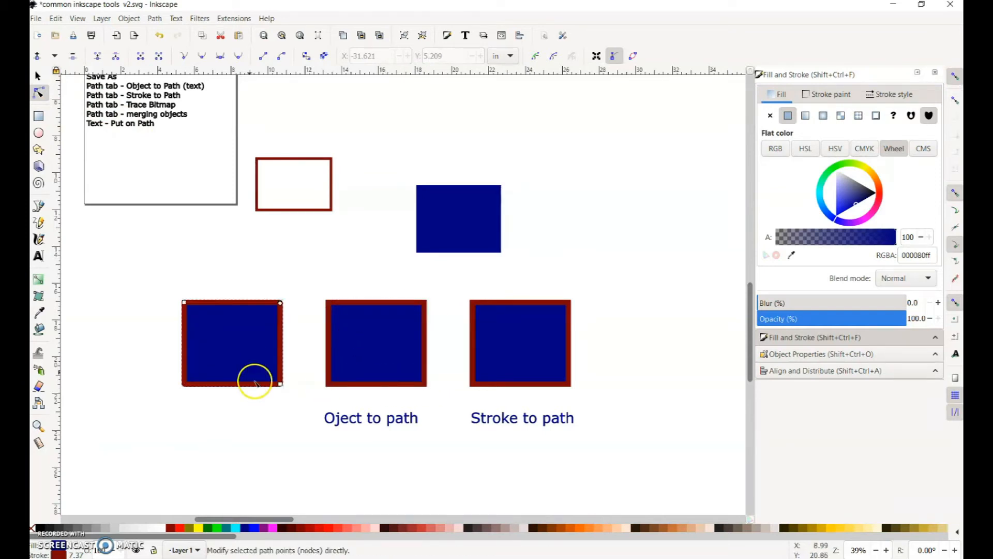
click(379, 339)
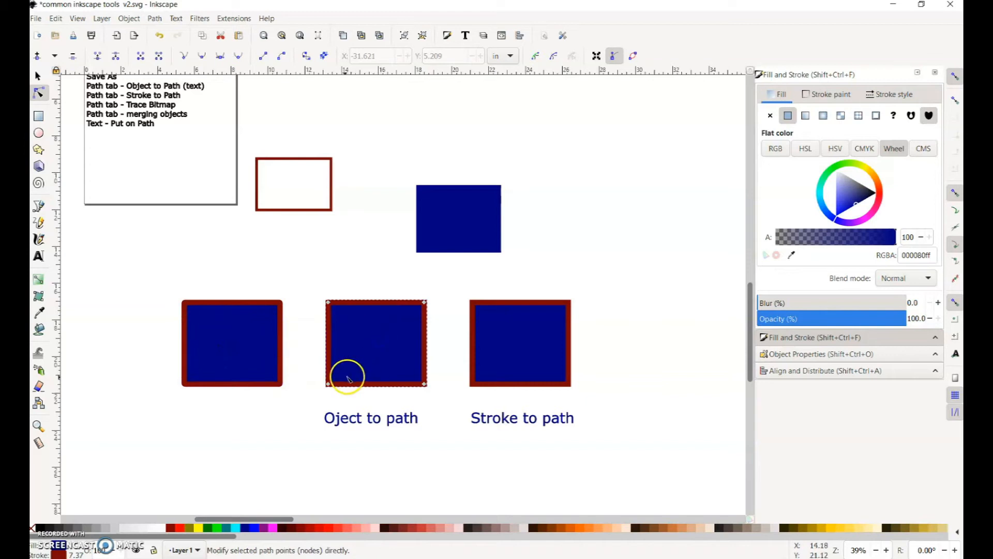
mouse_move(328, 384)
mouse_down()
mouse_move(352, 384)
mouse_move(326, 382)
mouse_up()
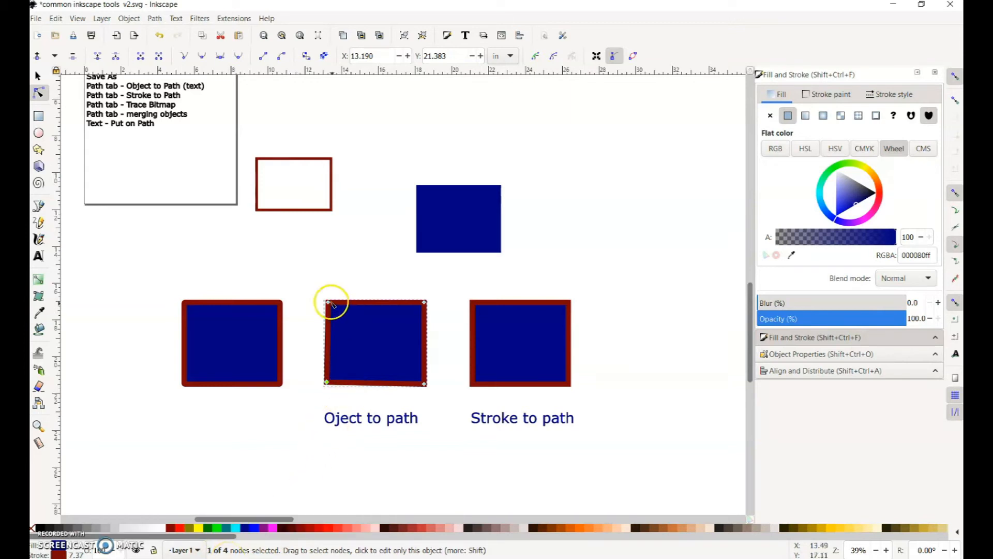
mouse_move(329, 302)
mouse_down()
mouse_move(321, 268)
mouse_move(386, 295)
mouse_move(305, 301)
mouse_move(346, 292)
mouse_move(329, 291)
mouse_up()
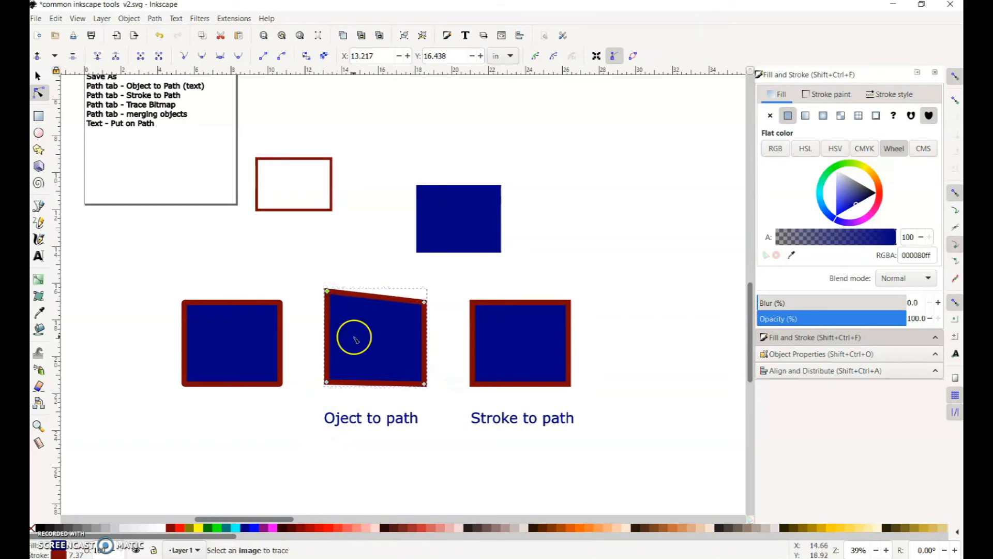
- Locate the Stroke to Path command and move the "Stroke to path" sample group to about X 21.25, Y 16.75 in
click(155, 18)
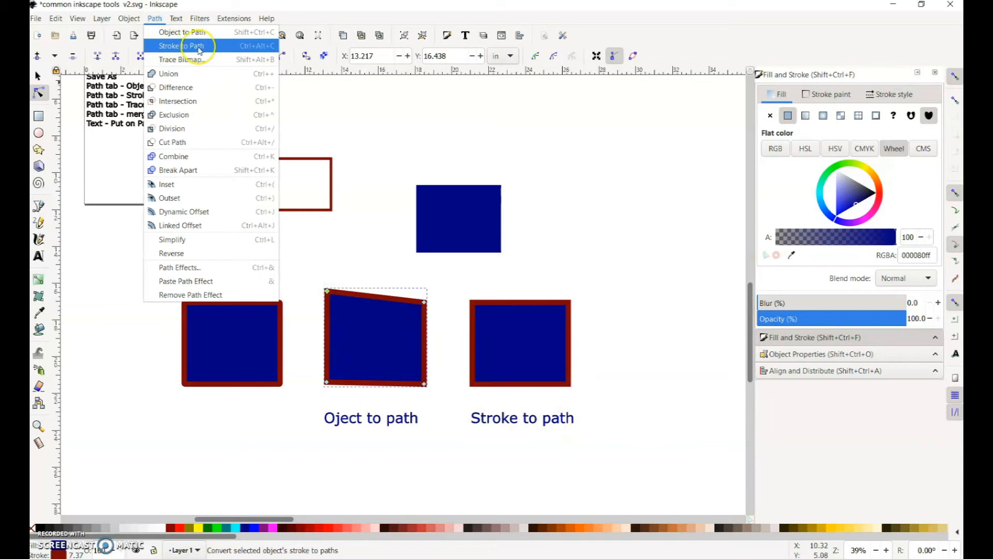
click(561, 253)
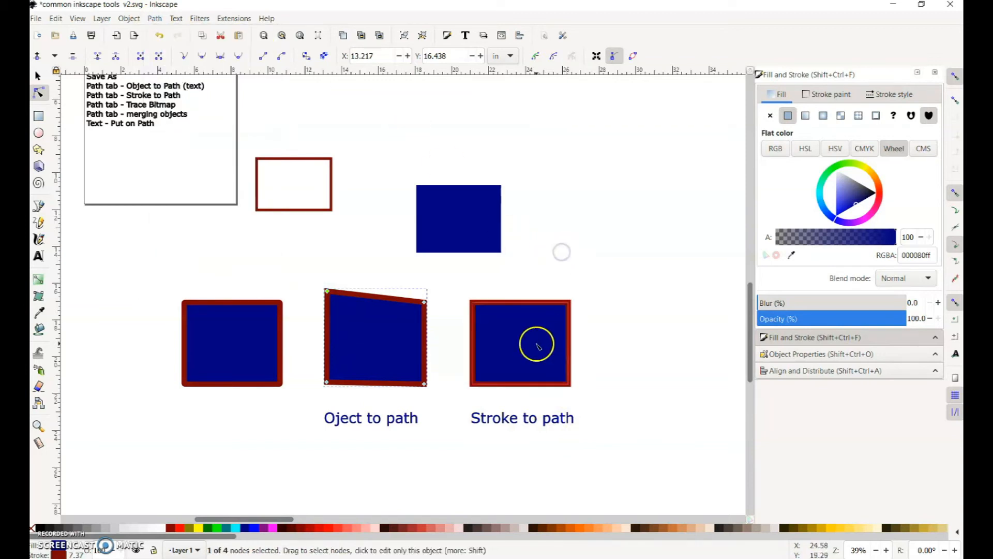
key(s)
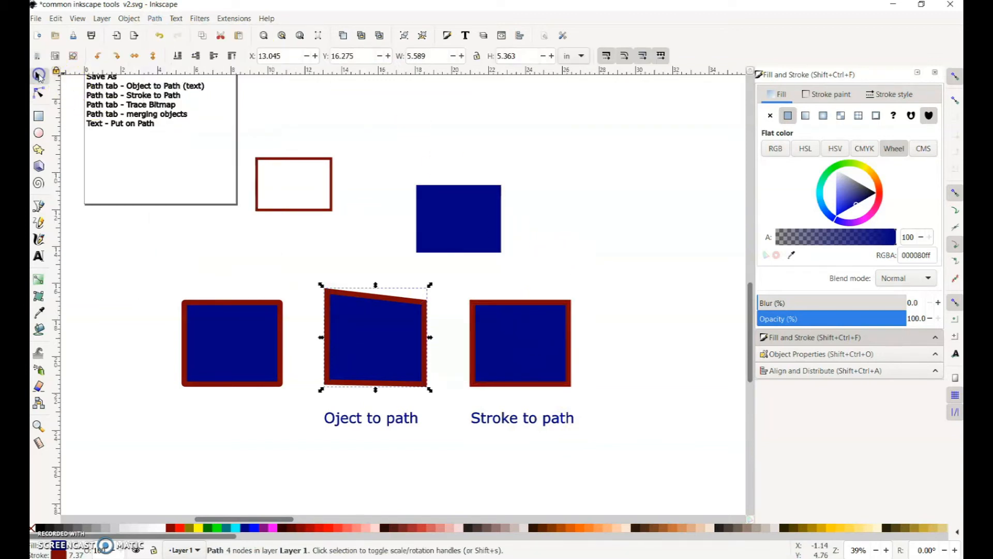
click(653, 332)
click(524, 345)
mouse_move(556, 348)
mouse_down()
mouse_move(575, 330)
mouse_move(544, 341)
mouse_up()
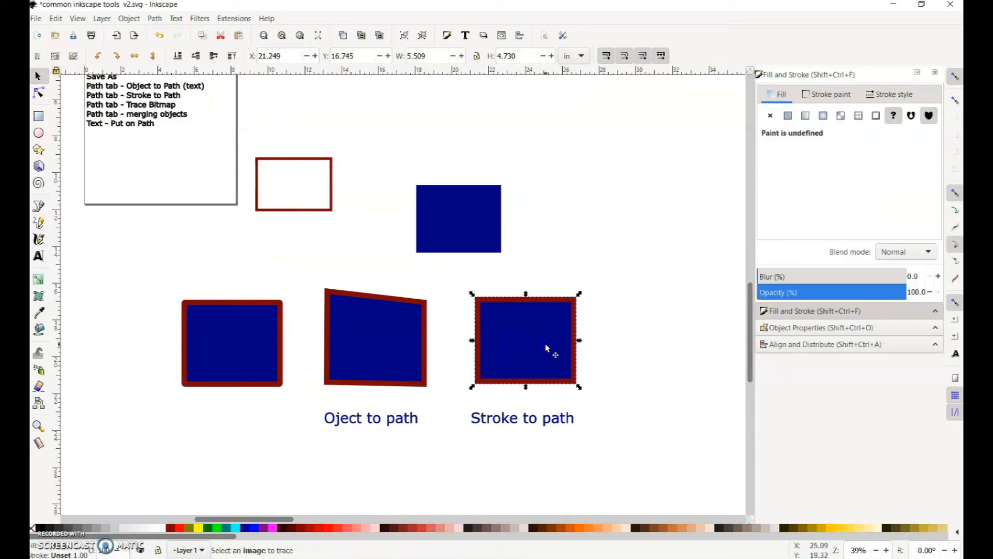
click(609, 317)
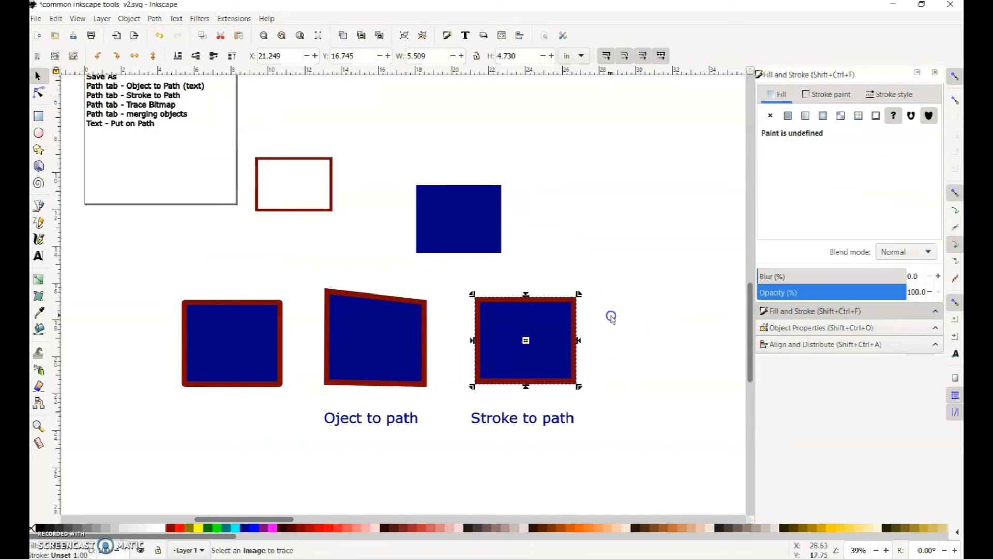
- Ungroup the "Stroke to path" sample, move its blue fill to about X 25.81, Y 14.66 in, and select the separated red border
click(542, 323)
click(129, 19)
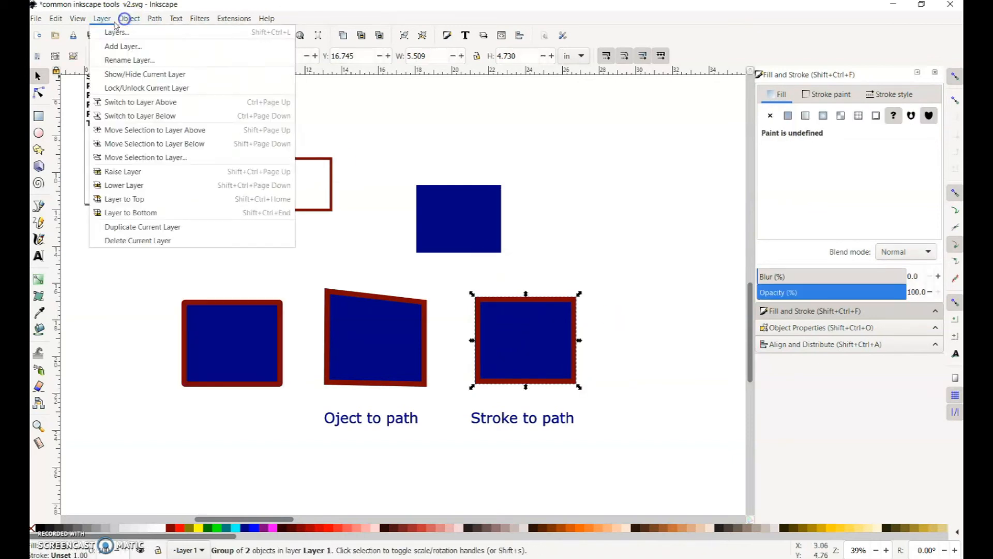
click(145, 127)
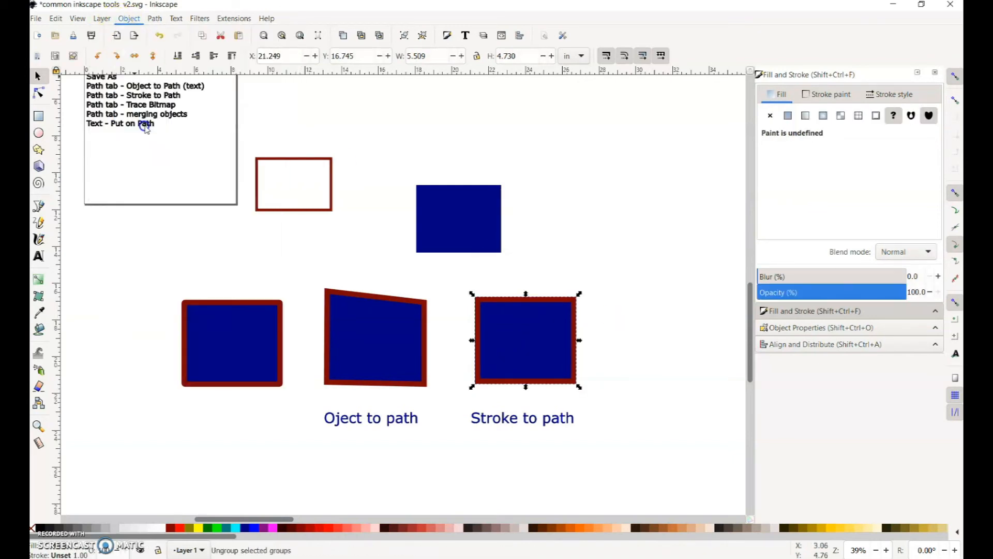
click(622, 261)
click(526, 335)
mouse_move(526, 335)
mouse_down()
mouse_move(582, 334)
mouse_move(614, 296)
mouse_up()
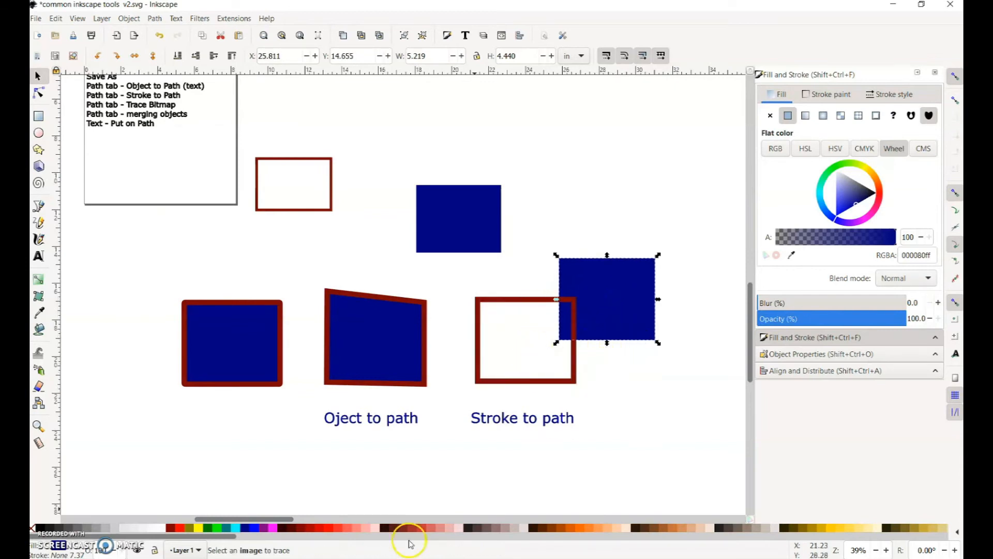
click(621, 313)
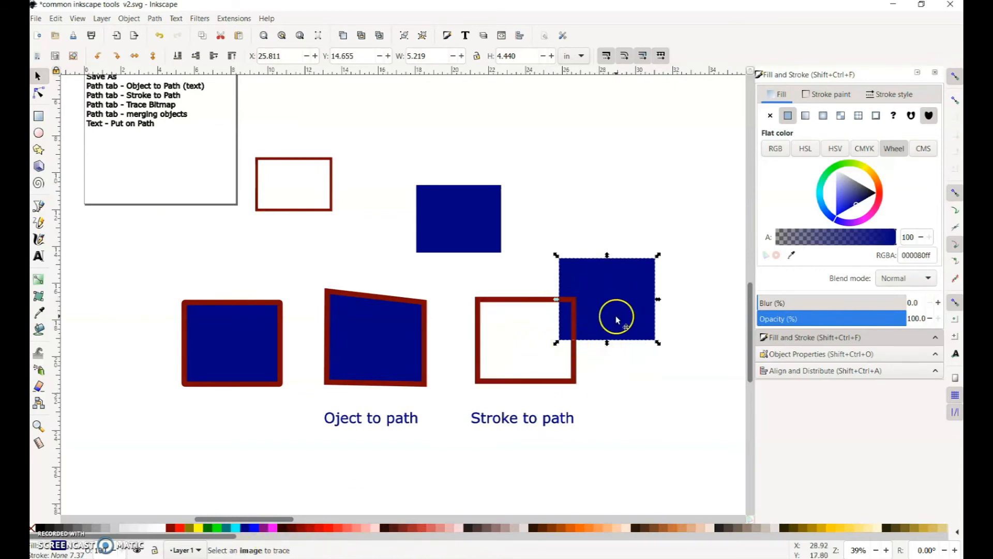
click(524, 387)
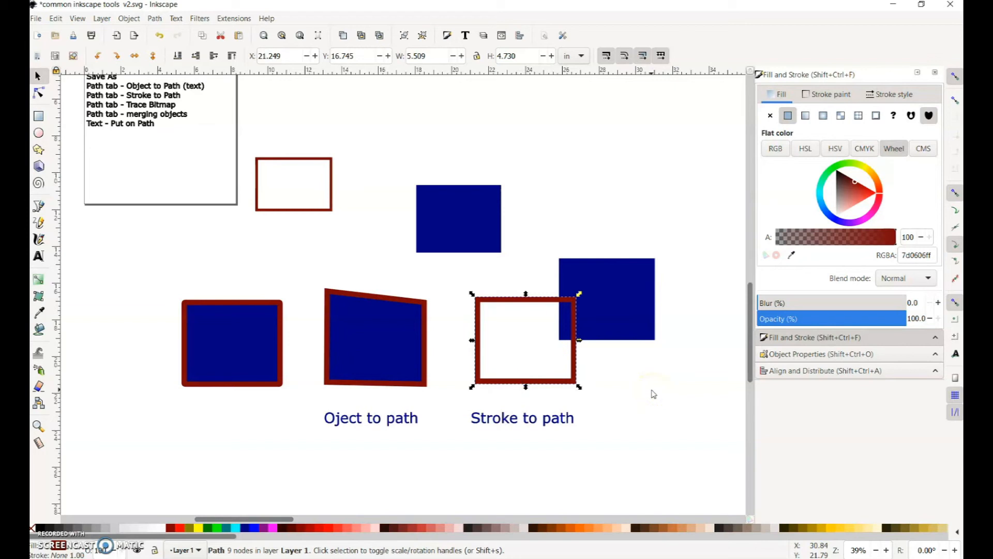
- Return to the rows of Inkscape logo samples and examine the context commands offered for the uppermost logo
key(5)
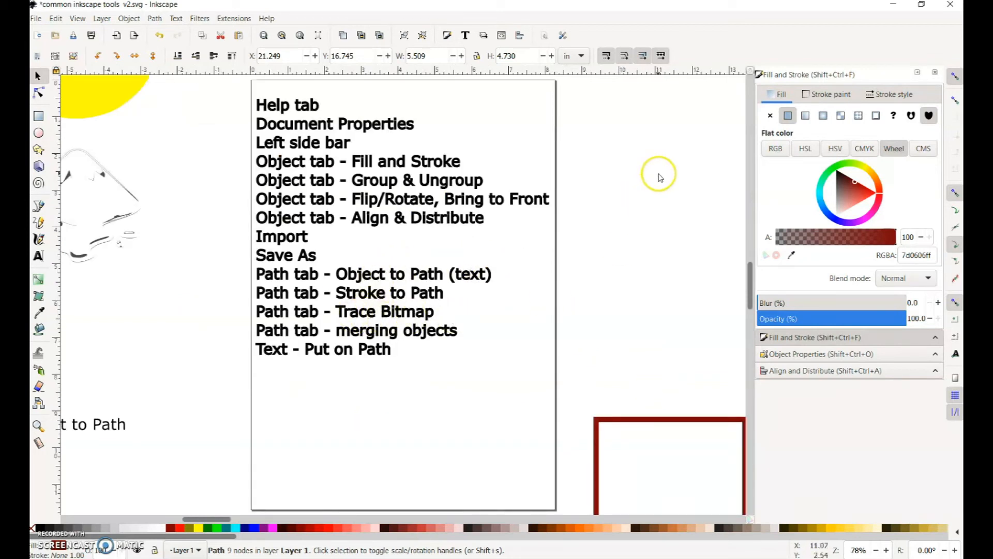
drag(658, 174, 470, 367)
scroll(483, 320, down, 3)
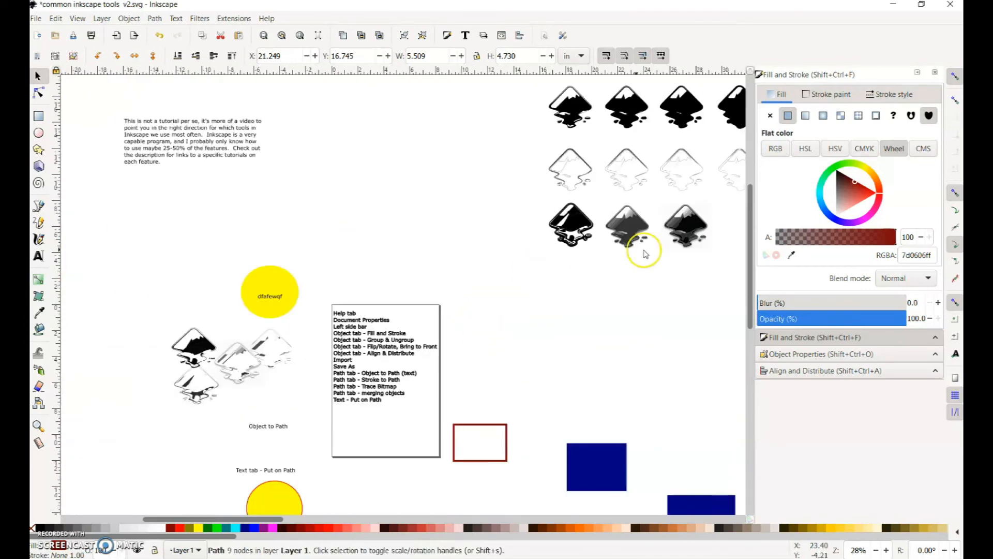
drag(718, 220, 465, 395)
scroll(429, 337, up, 2)
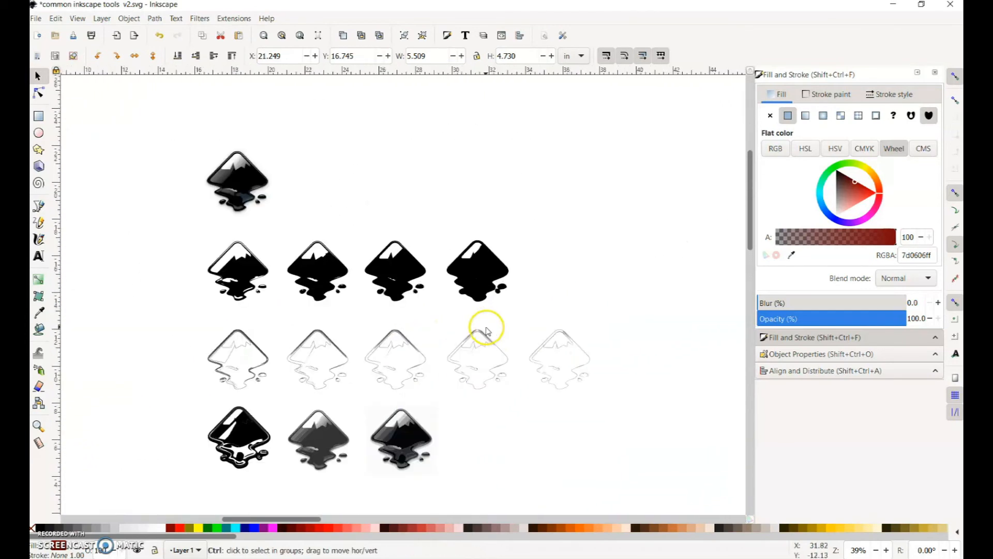
scroll(537, 320, down, 1)
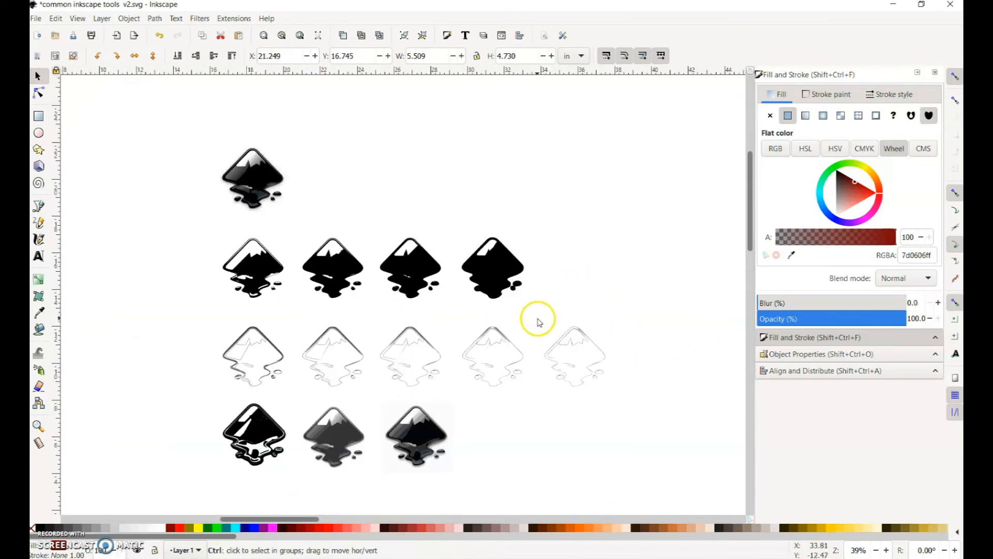
click(258, 182)
right_click(249, 173)
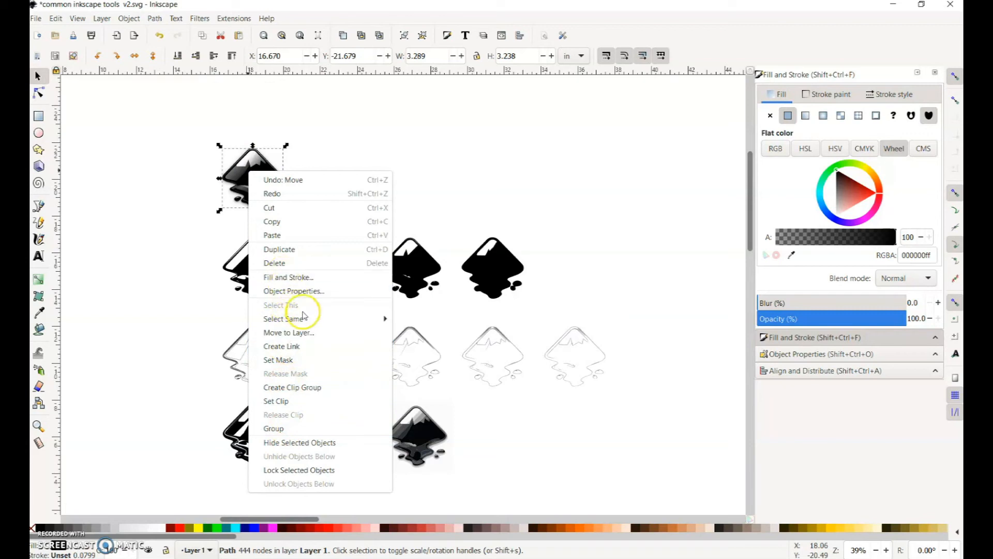
click(475, 166)
click(251, 173)
right_click(272, 174)
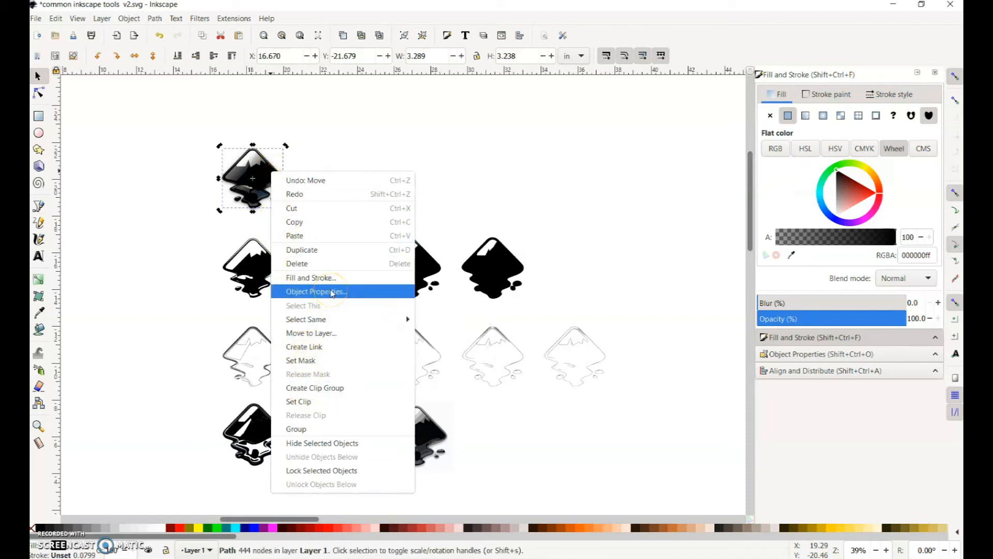
click(168, 245)
click(192, 142)
click(248, 182)
double_click(248, 182)
click(332, 182)
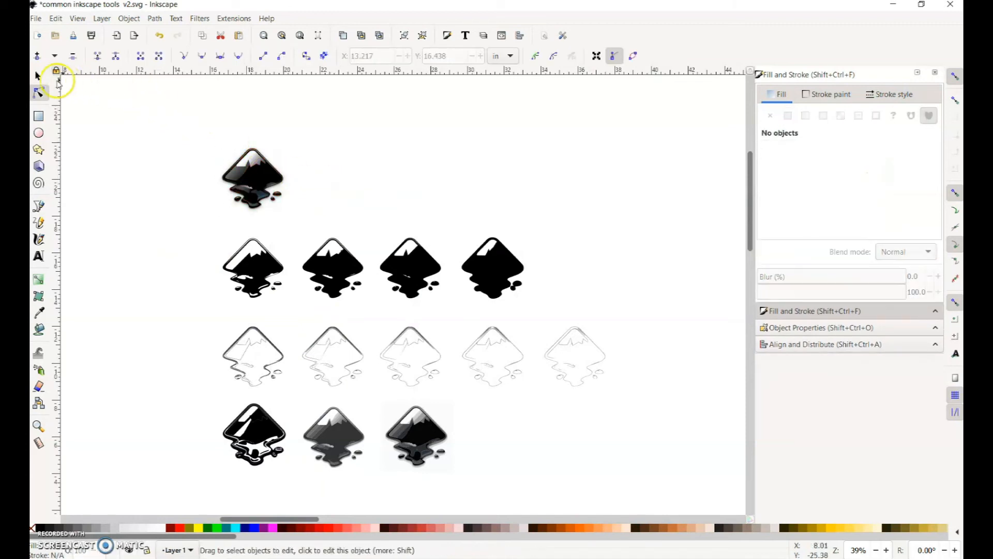
- Move the traced copy off the original logo image and delete the copy
click(39, 76)
click(408, 159)
drag(270, 174, 370, 141)
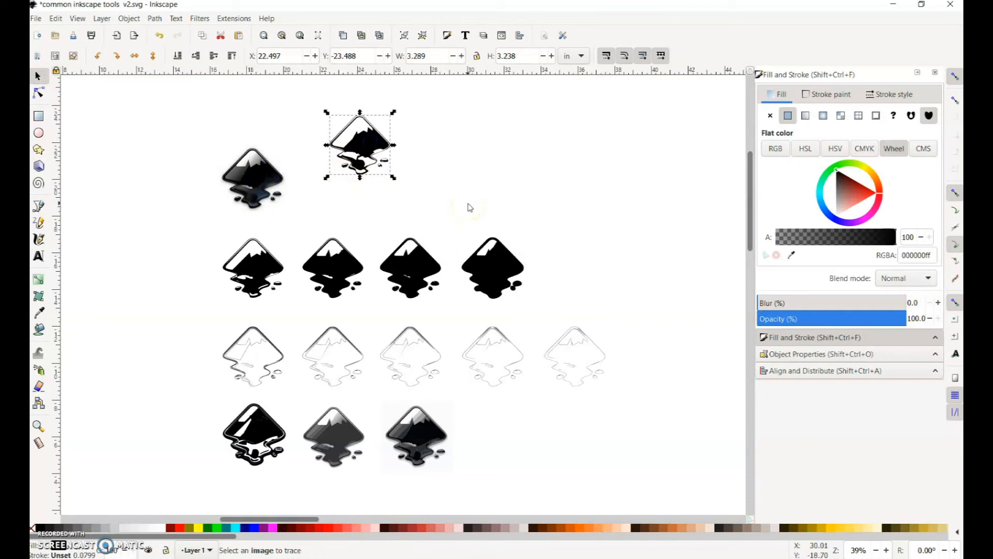
key(Delete)
- Open Trace Bitmap for the original Inkscape logo image and review the single-scan detection modes
click(262, 182)
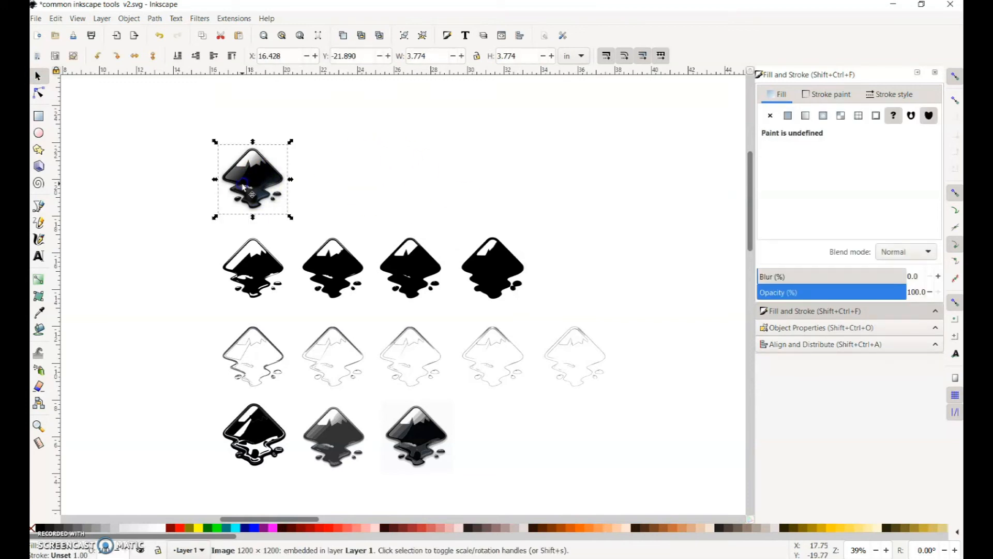
right_click(242, 179)
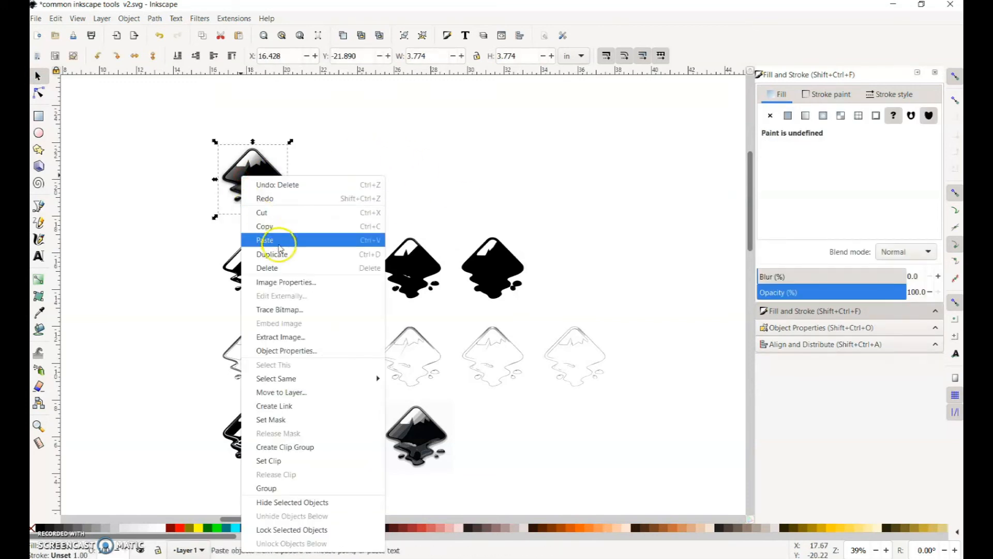
click(280, 309)
drag(755, 14, 758, 49)
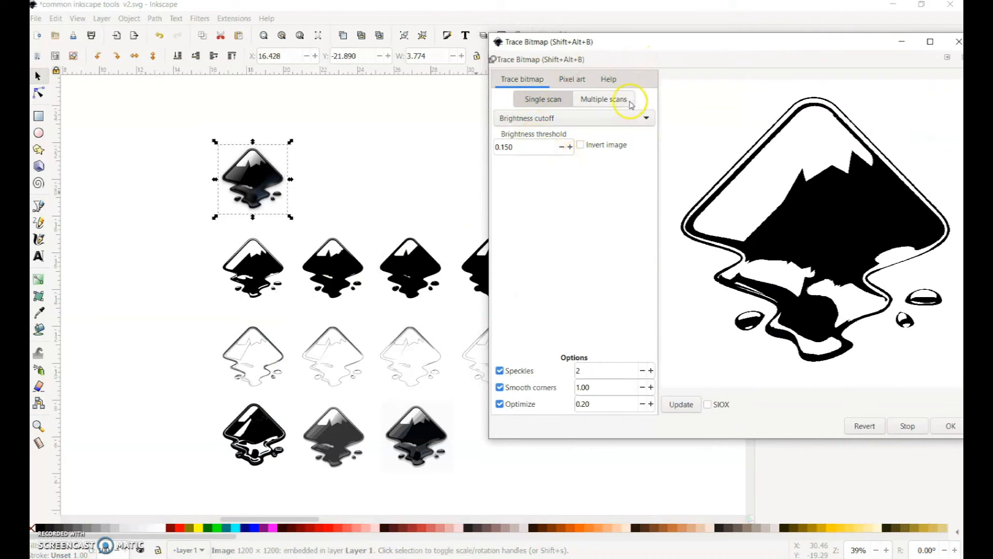
click(639, 116)
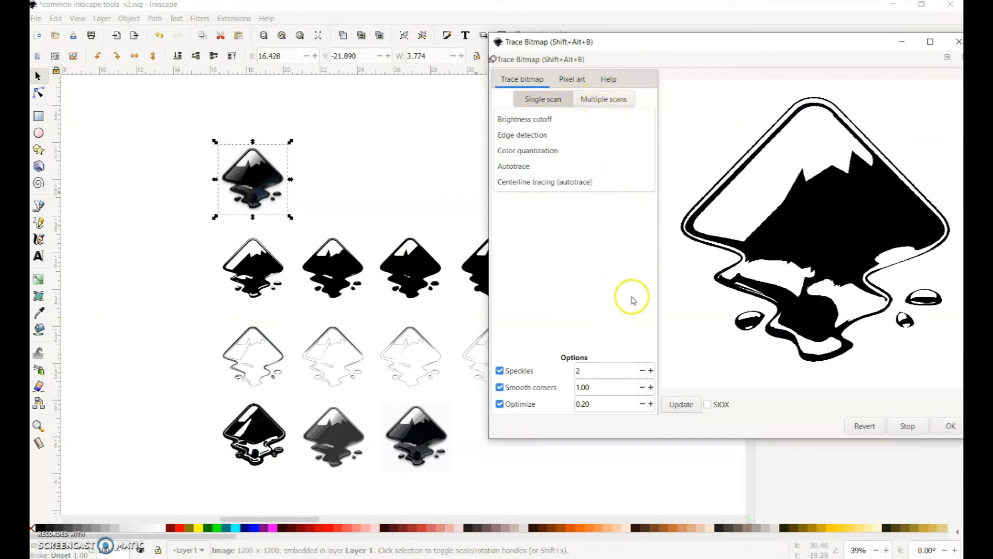
click(605, 252)
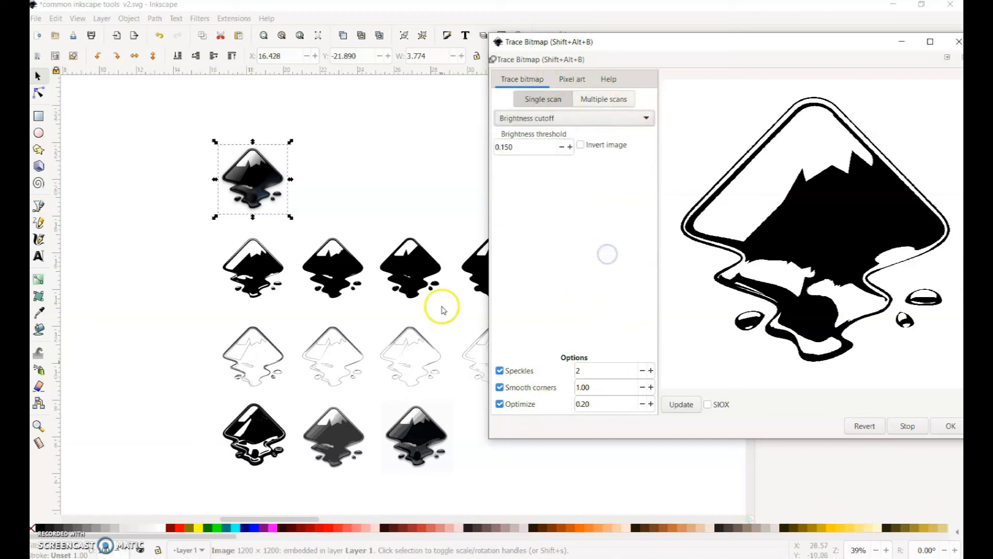
- Trace the logo image with Brightness cutoff at a threshold of 0.650, updating the preview first, and close the tracing dialog
click(506, 148)
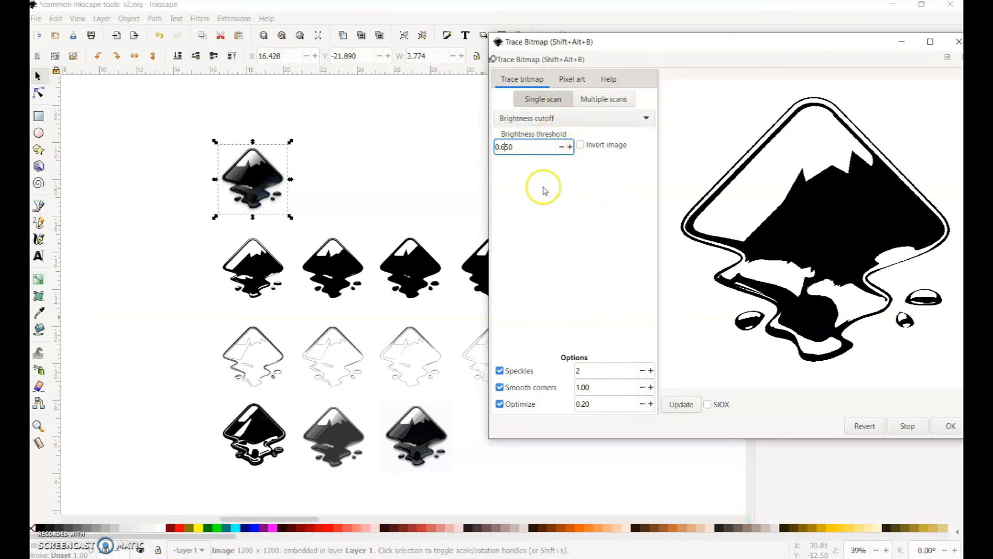
click(682, 404)
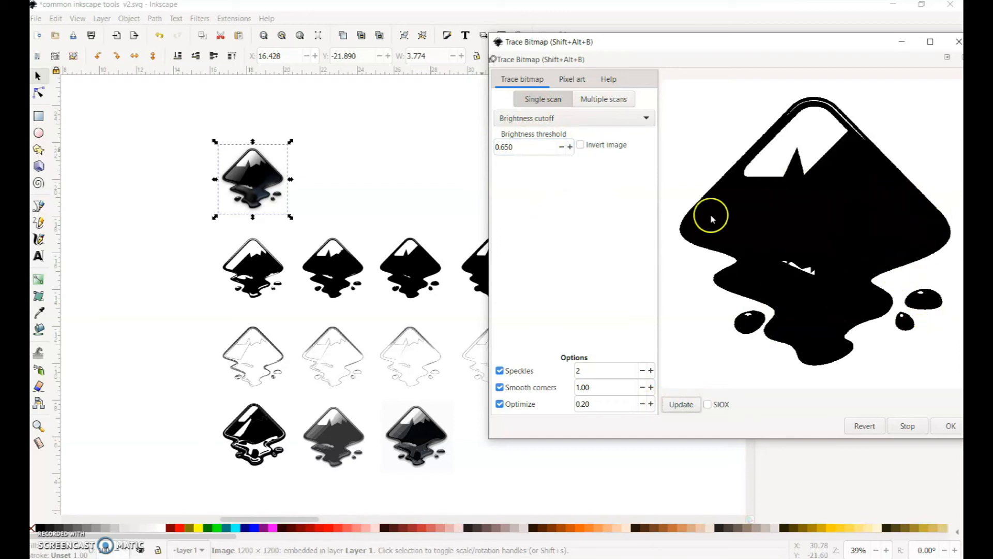
click(950, 427)
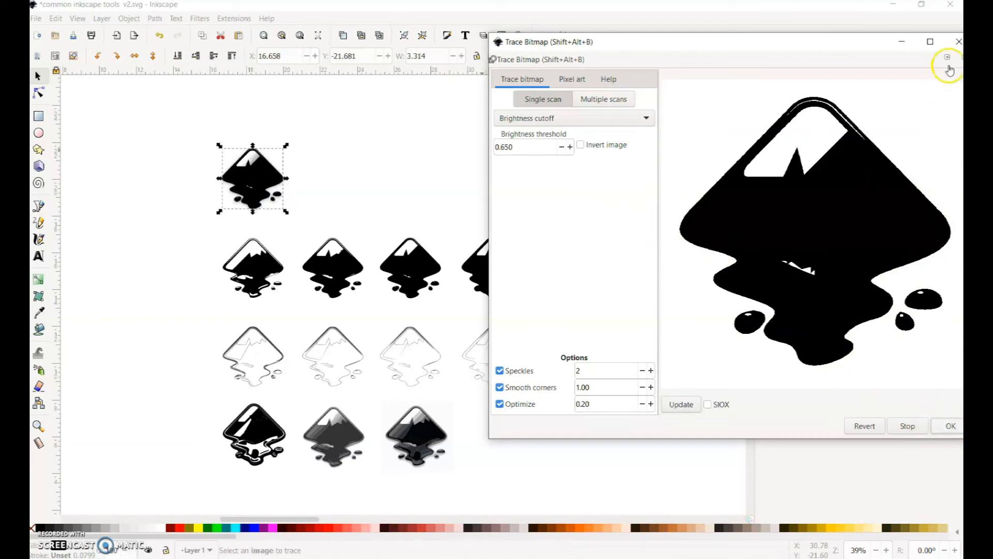
click(954, 44)
- Move the new traced logo off the original to about X 20.97, Y -22.64 in and display its path nodes
drag(256, 183, 335, 156)
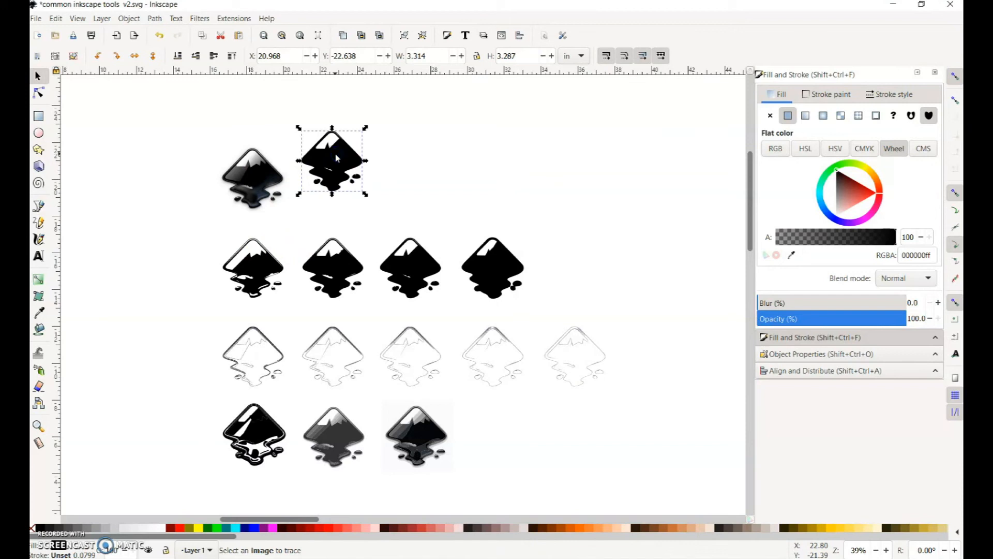
key(n)
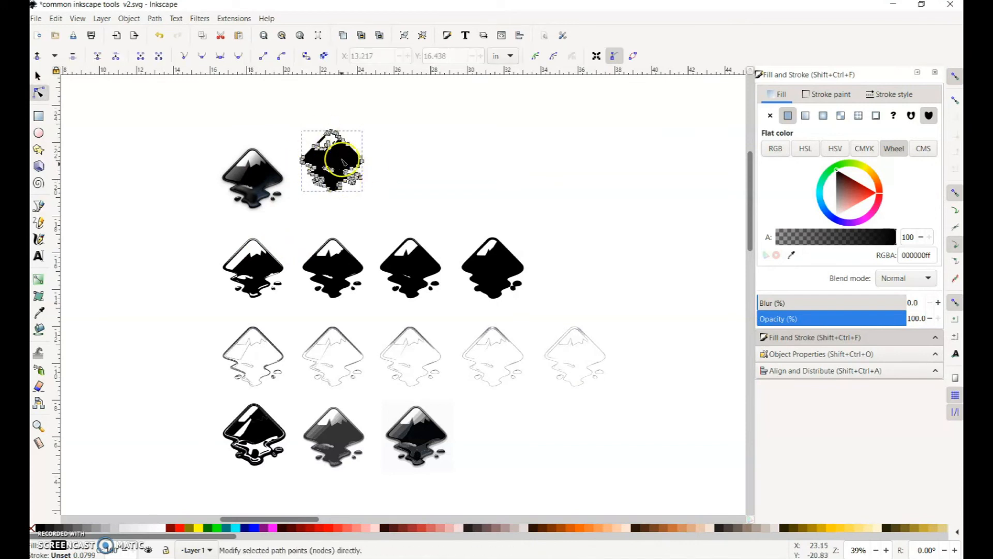
click(444, 166)
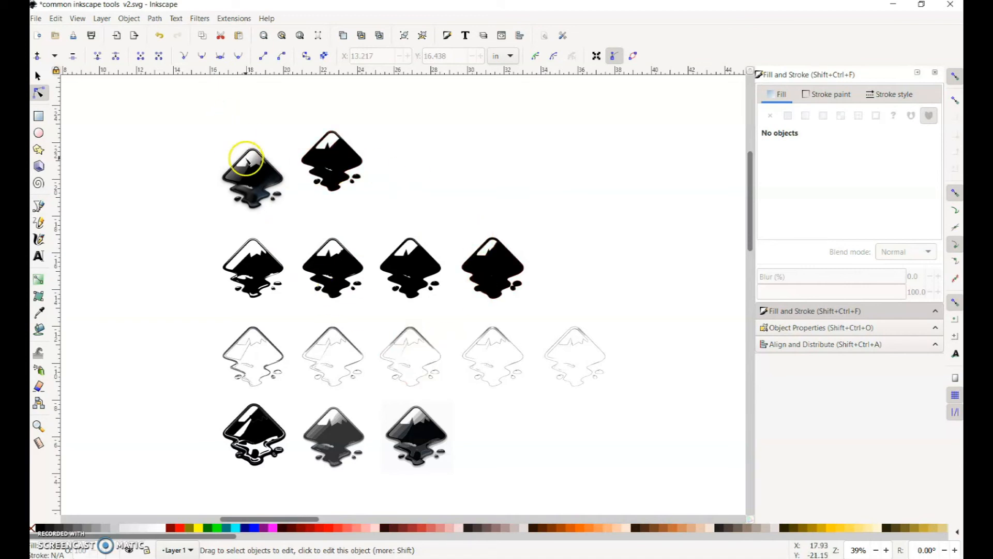
- Return to the tool list page and review the path commands for merging objects
scroll(197, 315, down, 2)
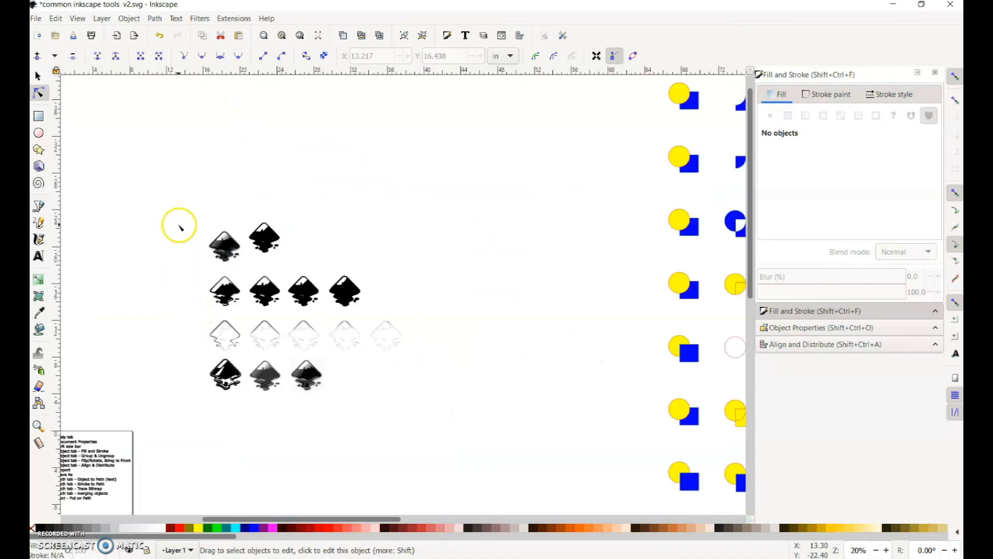
drag(179, 225, 393, 172)
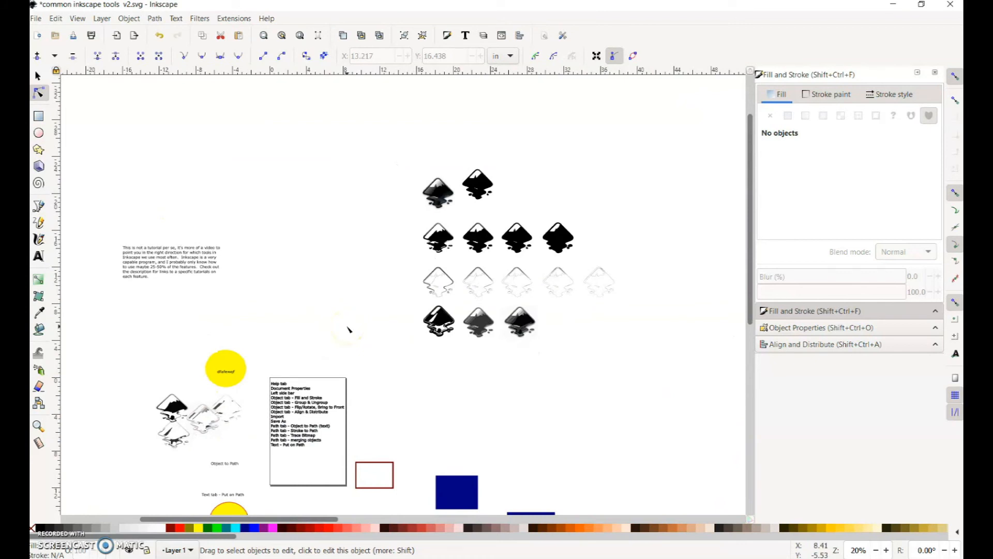
click(386, 406)
key(5)
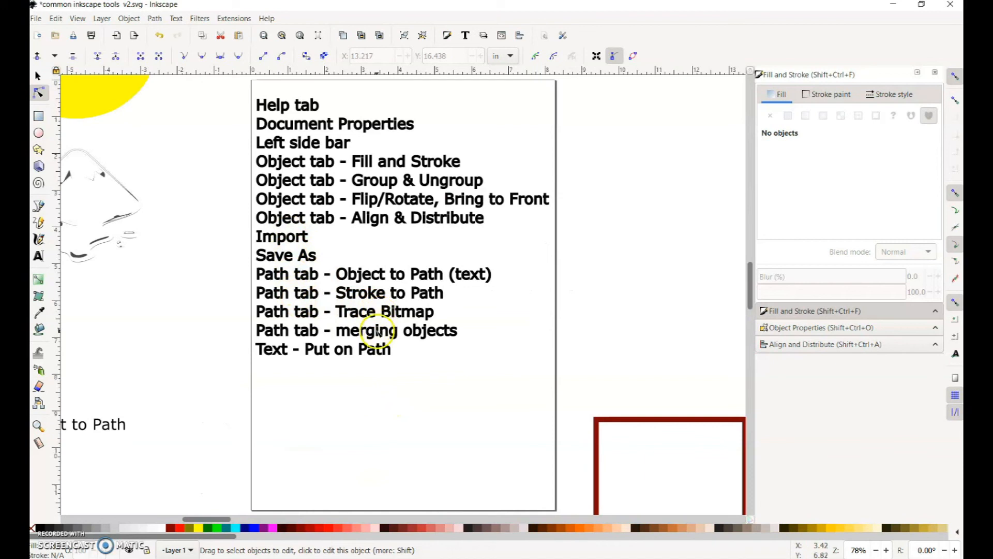
click(157, 19)
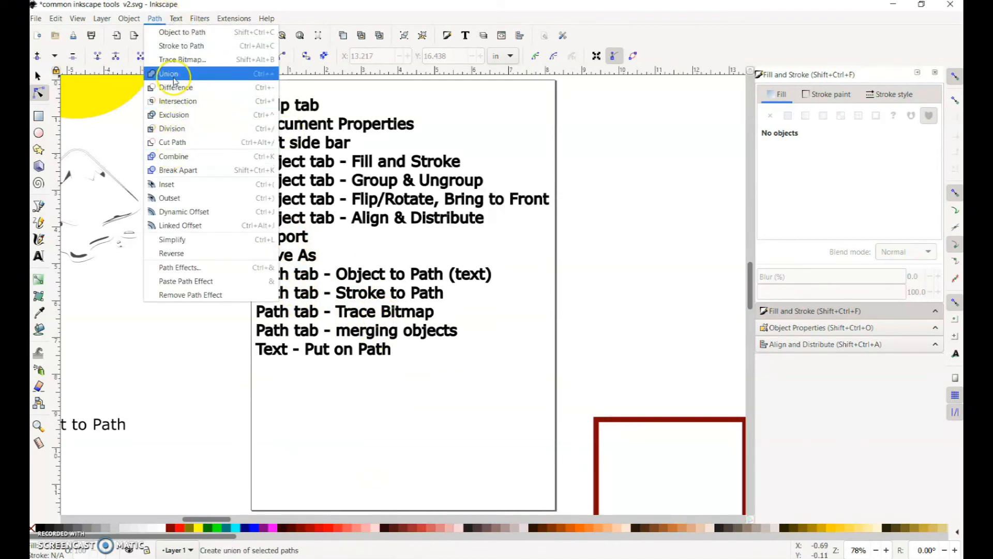
click(305, 150)
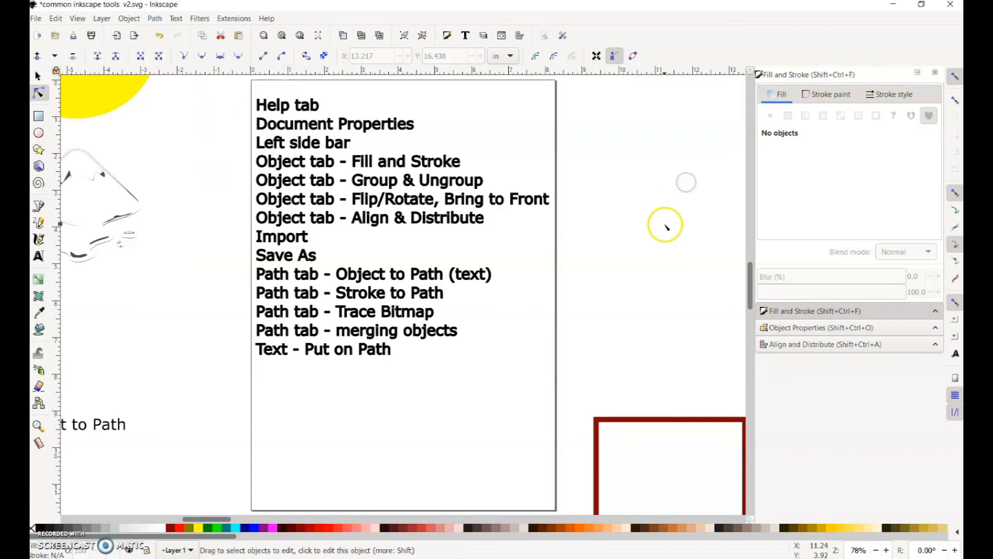
- Go to the column of path operation samples and locate the Union command
key(4)
mouse_move(679, 196)
mouse_down()
mouse_move(610, 259)
mouse_move(624, 295)
mouse_up()
scroll(362, 306, up, 1)
scroll(361, 311, up, 2)
drag(533, 250, 567, 205)
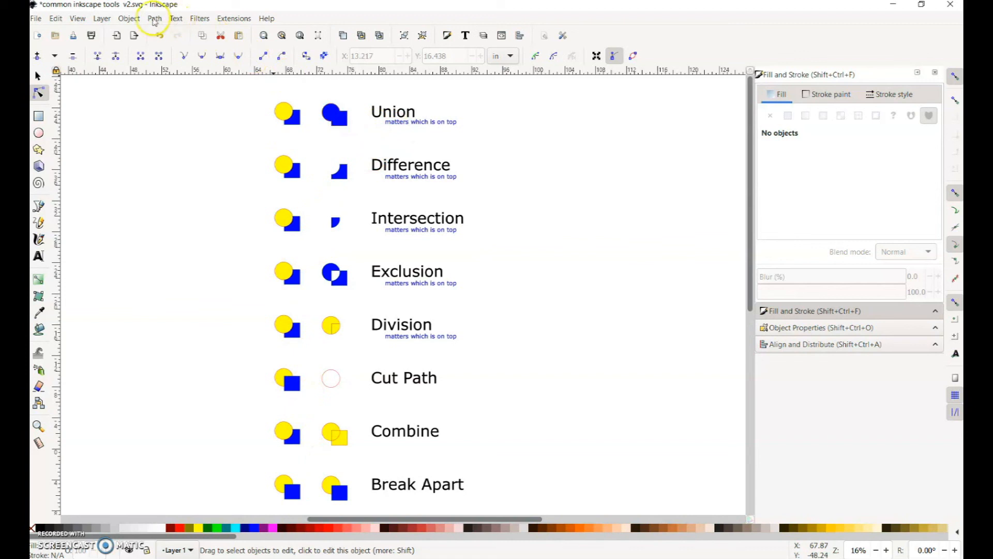
click(154, 20)
click(165, 74)
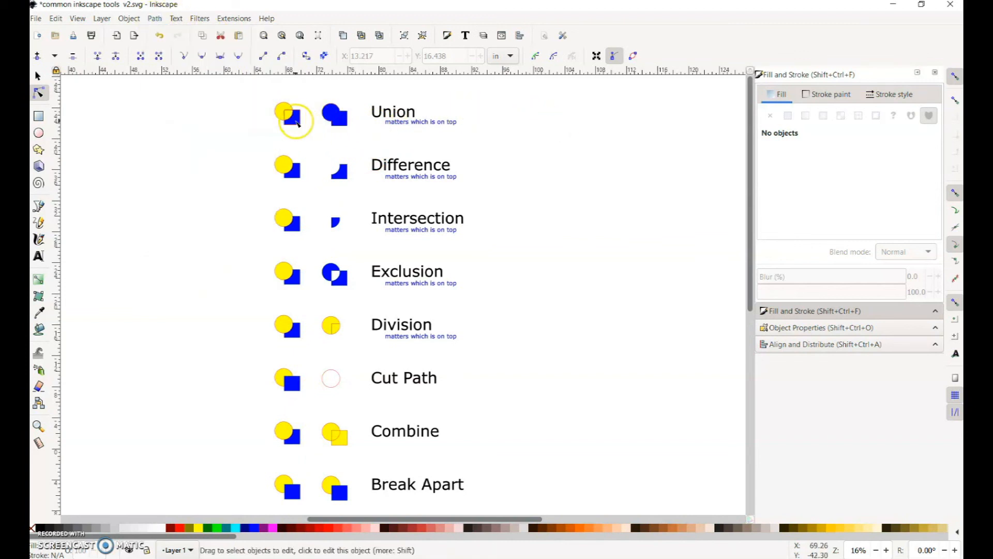
- Inspect the Union sample up close and select its merged blue shape
scroll(298, 123, up, 4)
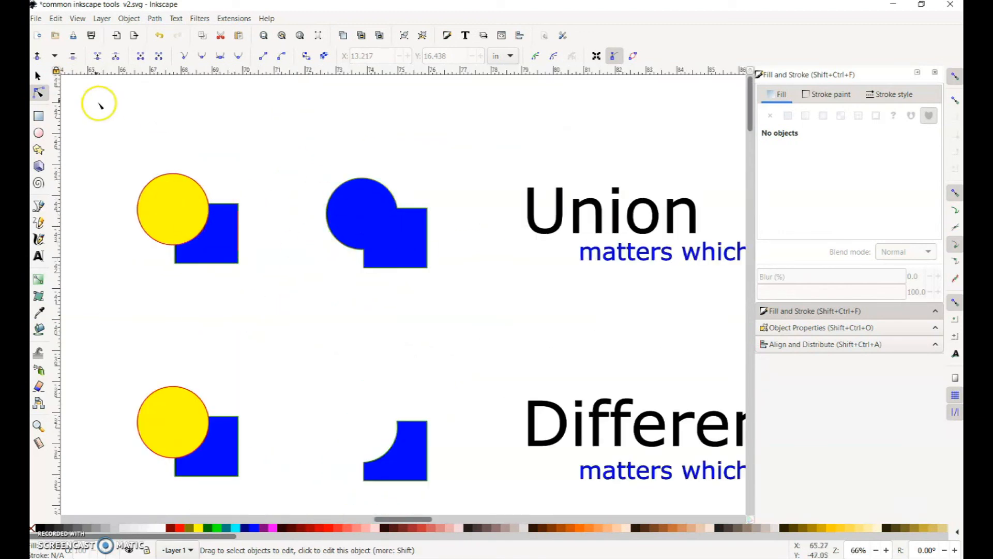
click(44, 78)
click(323, 206)
click(389, 251)
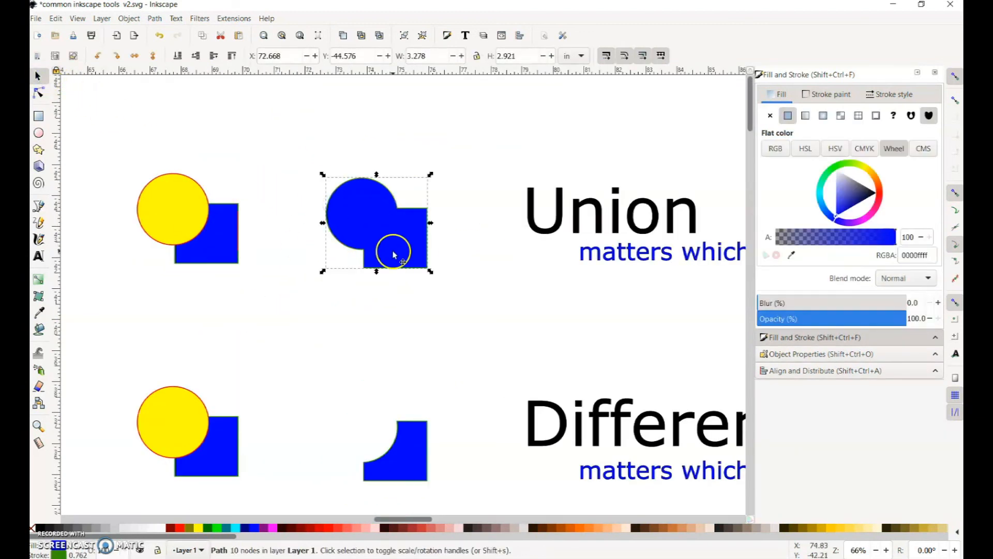
- Lower the yellow circle in the Difference row to the bottom, behind the blue square
scroll(628, 362, down, 5)
scroll(567, 286, down, 2)
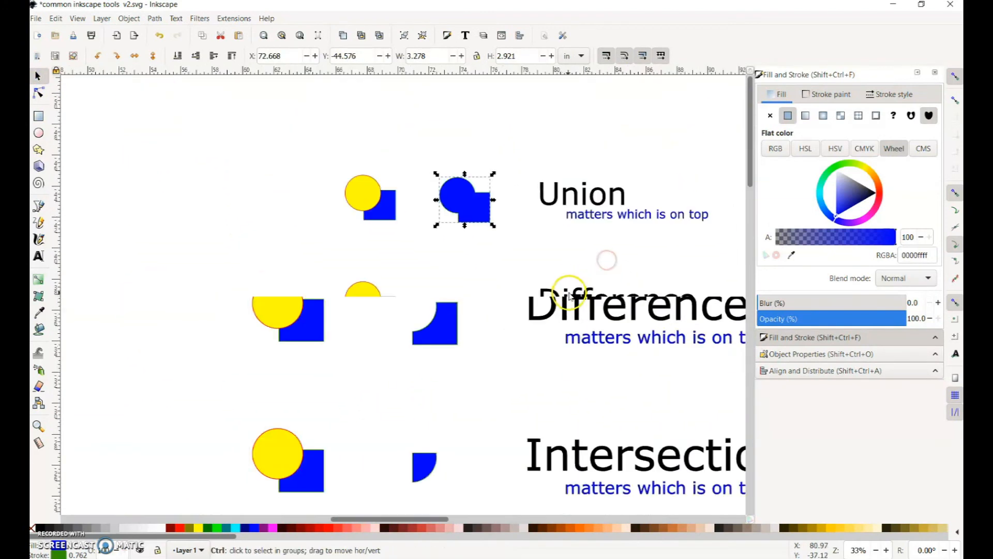
drag(628, 342, 506, 324)
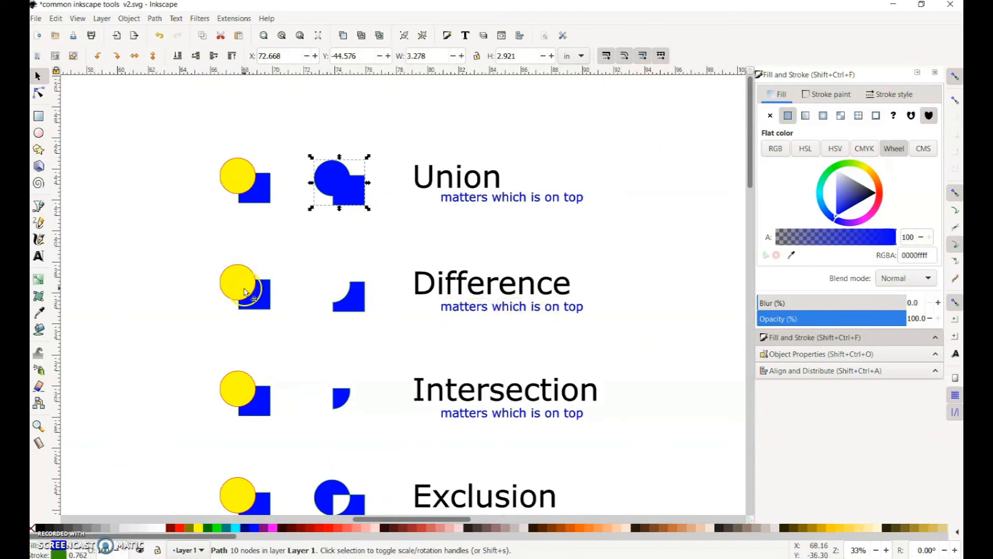
click(245, 291)
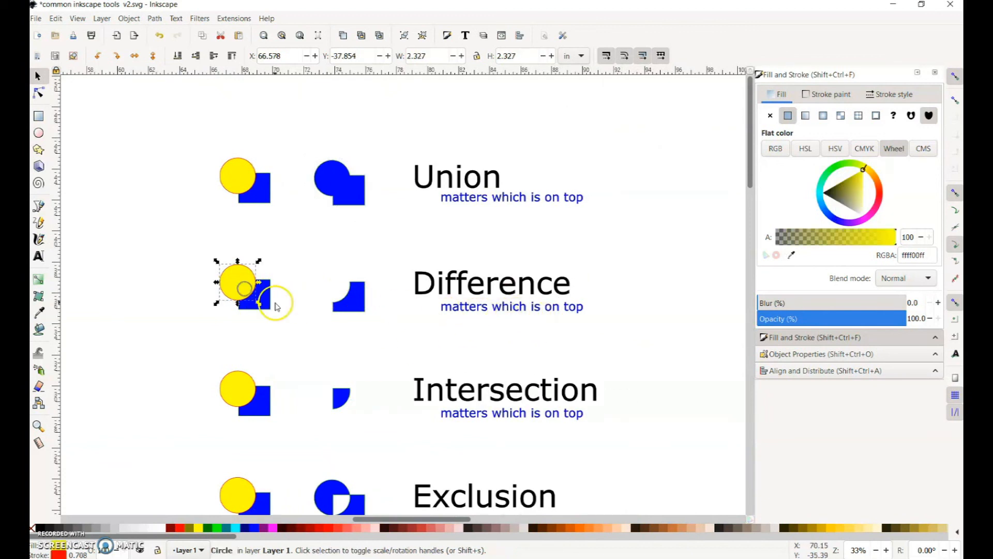
click(178, 55)
click(303, 276)
- Select the circle and square in the Difference row and subtract the square from the circle with Difference
drag(195, 230, 290, 333)
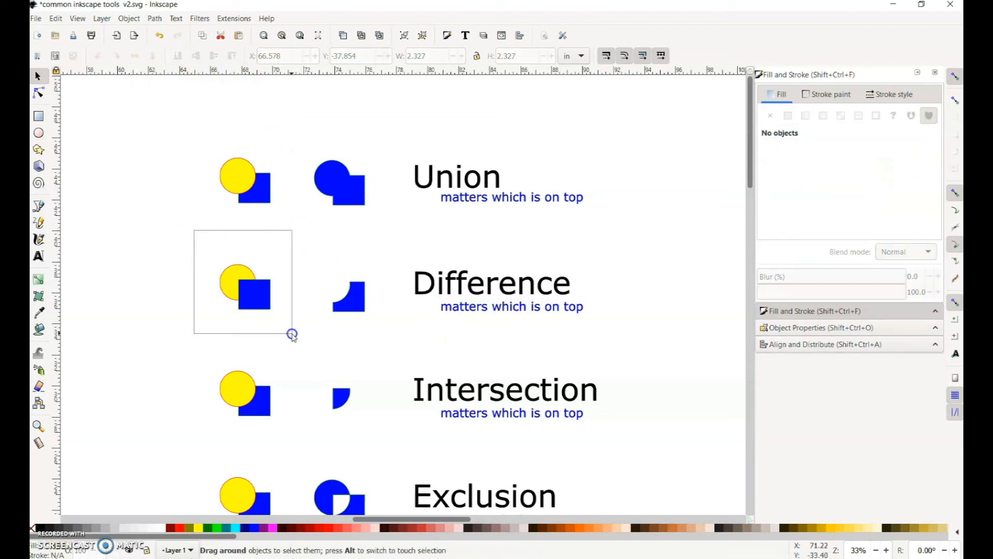
click(156, 21)
click(155, 87)
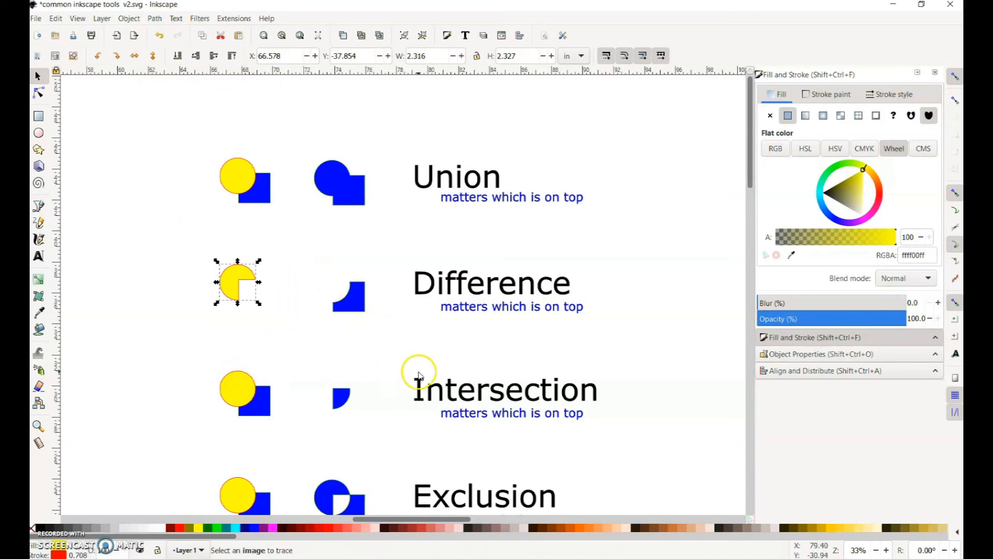
- Review the remaining path operation samples from Intersection to Break Apart and the matching path commands
scroll(419, 375, down, 3)
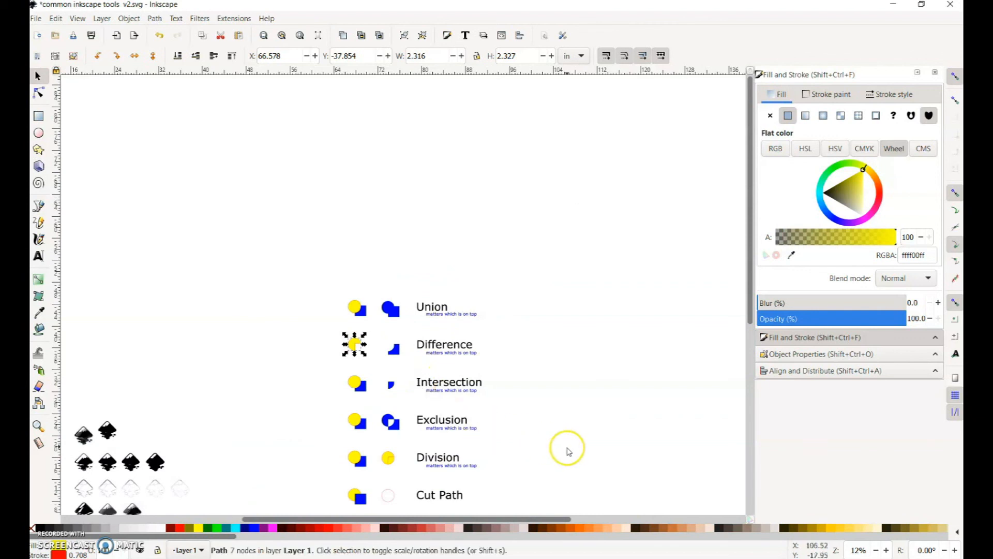
drag(567, 450, 567, 310)
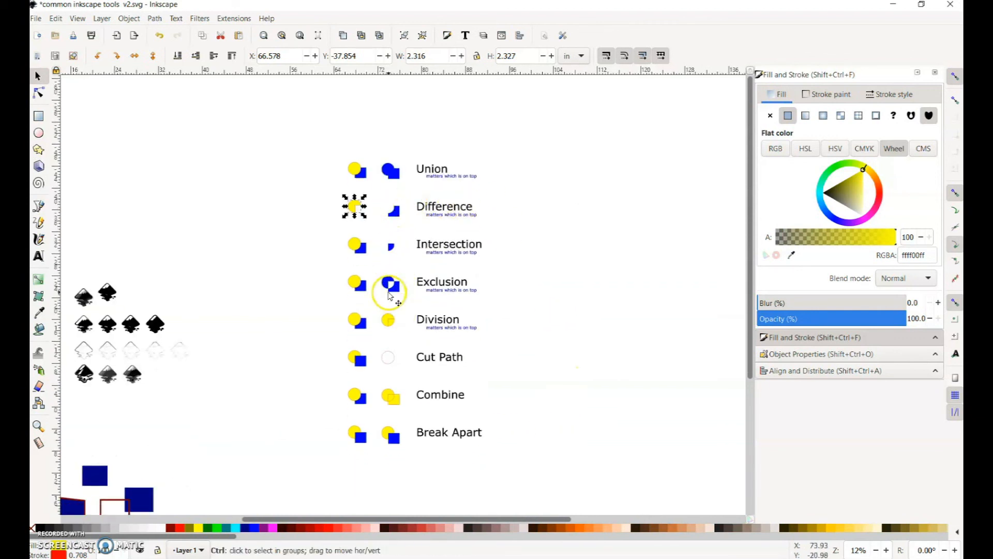
scroll(389, 279, up, 1)
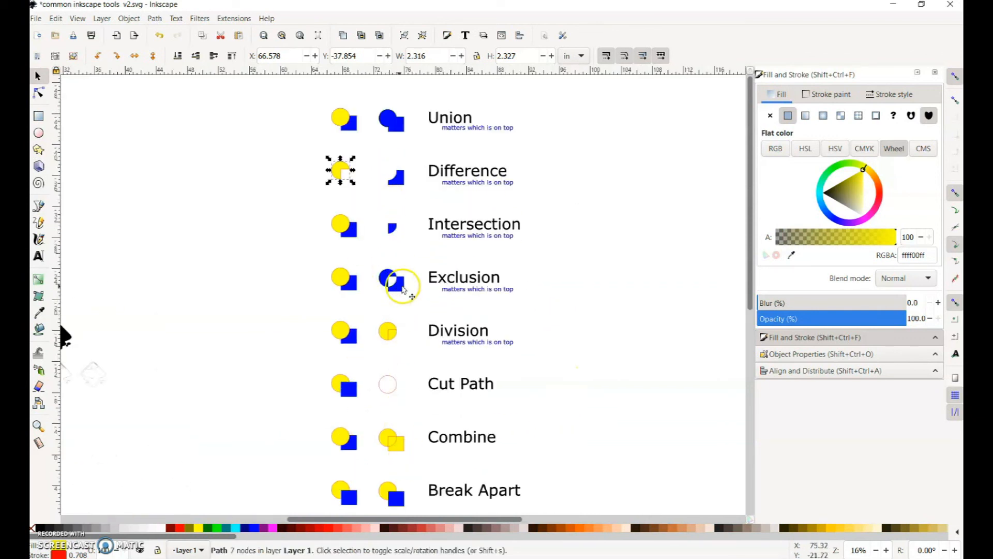
scroll(621, 394, down, 1)
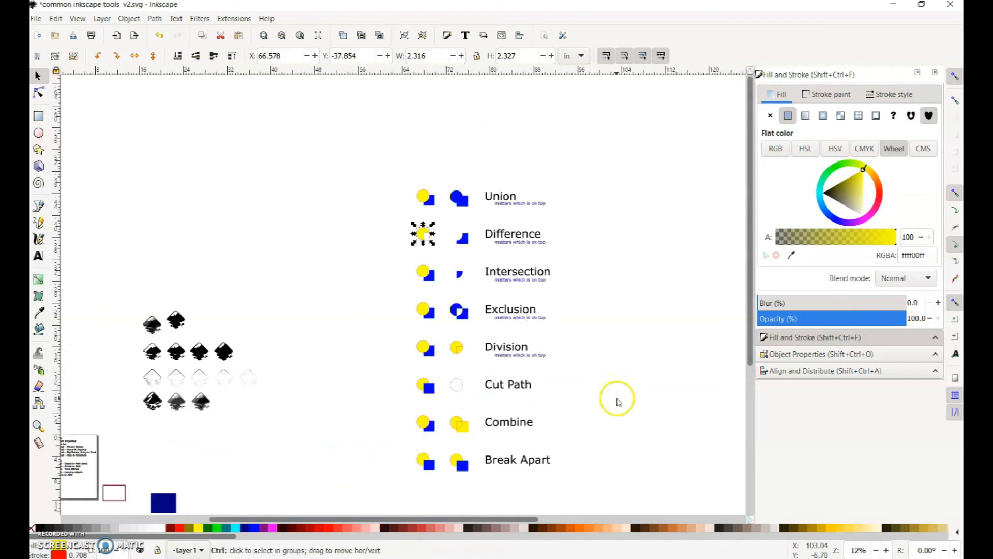
drag(606, 390, 718, 285)
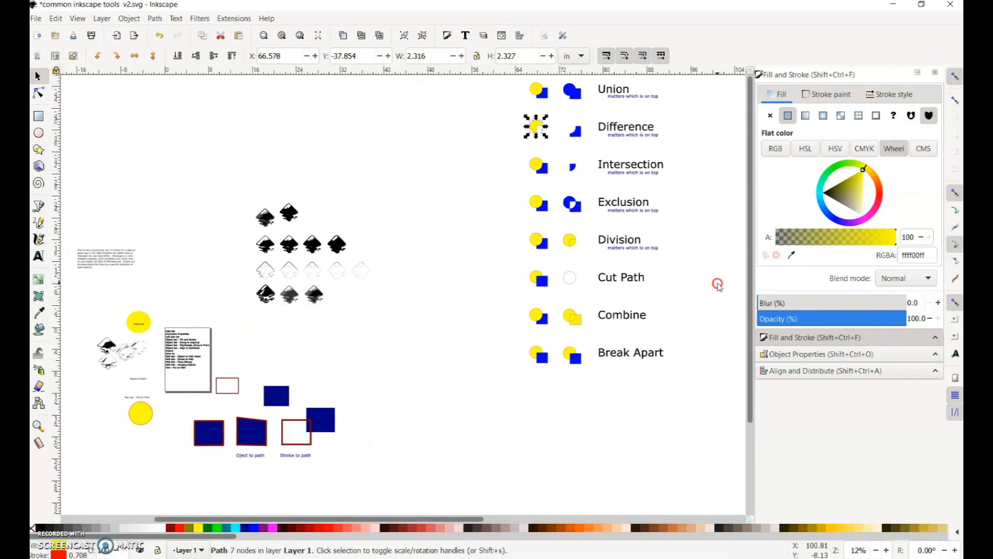
click(155, 18)
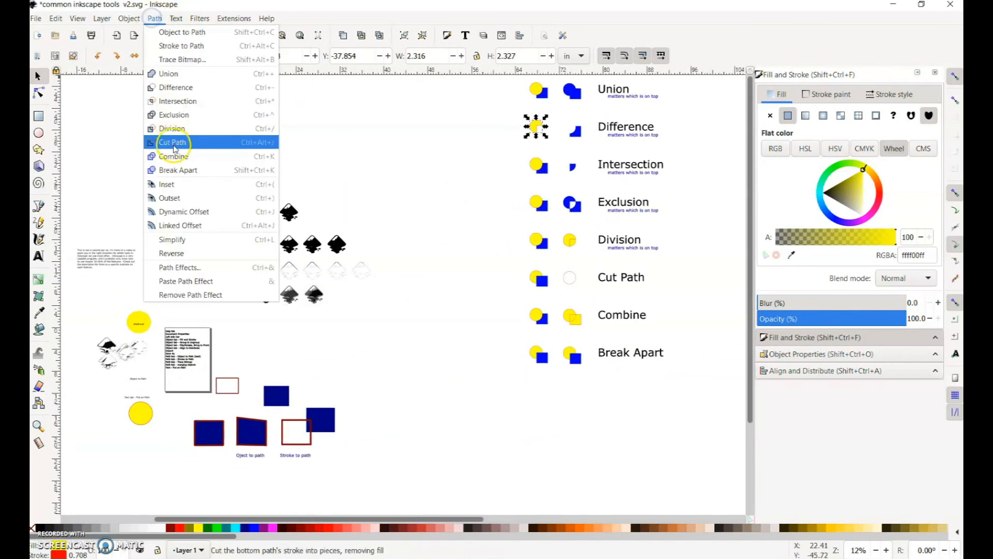
click(491, 182)
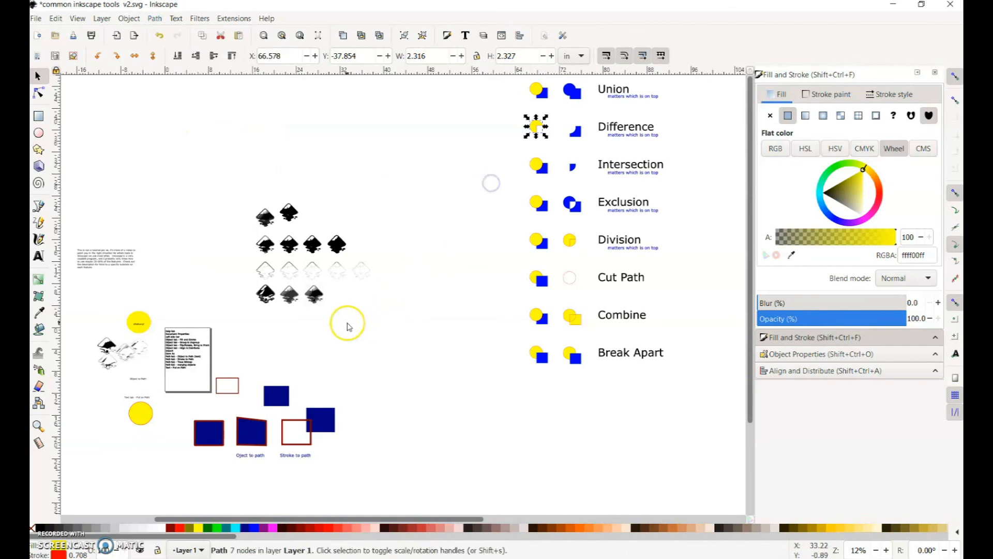
- Put the "Text tab - Put on Path" text onto the outline of the yellow circle below it
key(5)
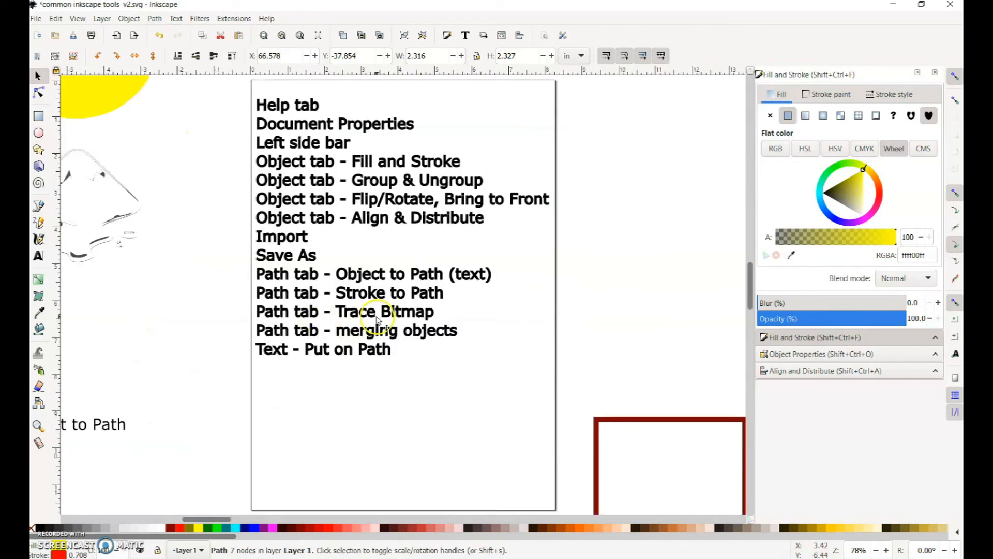
drag(170, 372, 566, 314)
drag(461, 440, 426, 244)
drag(658, 418, 560, 358)
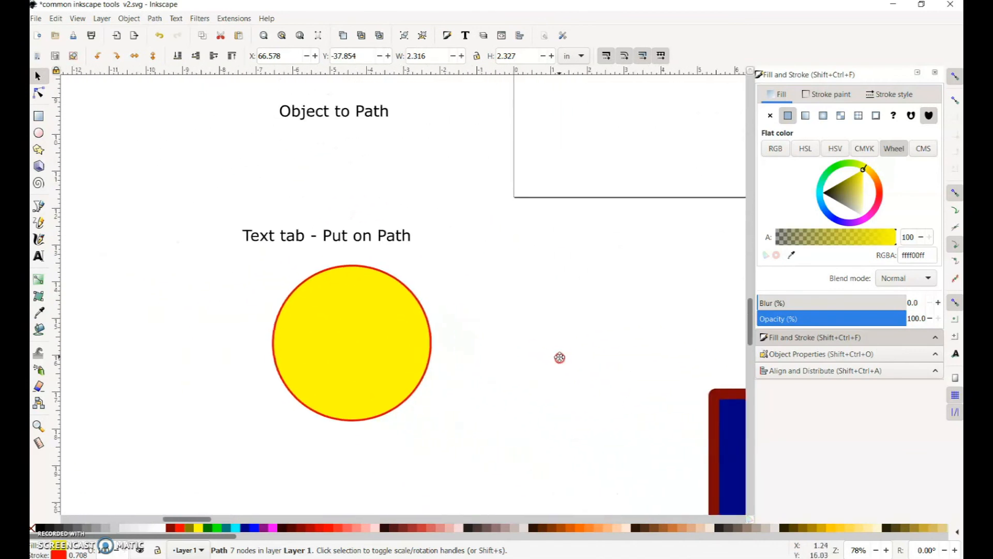
click(333, 244)
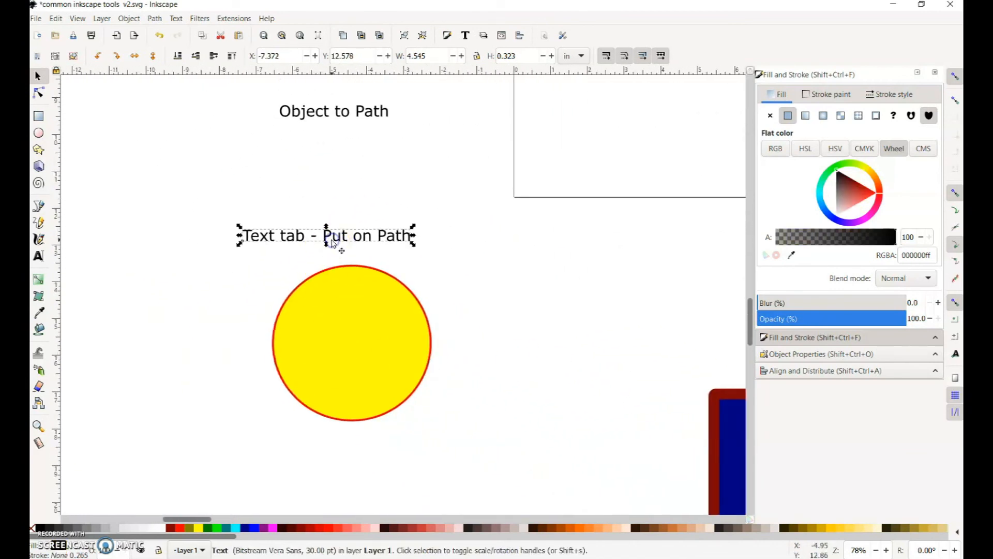
shift+click(369, 329)
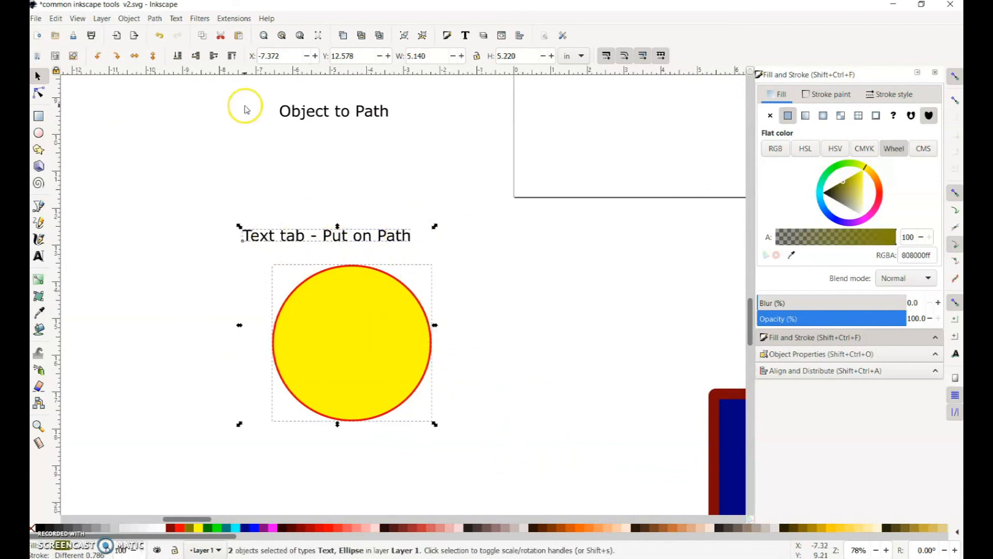
click(155, 18)
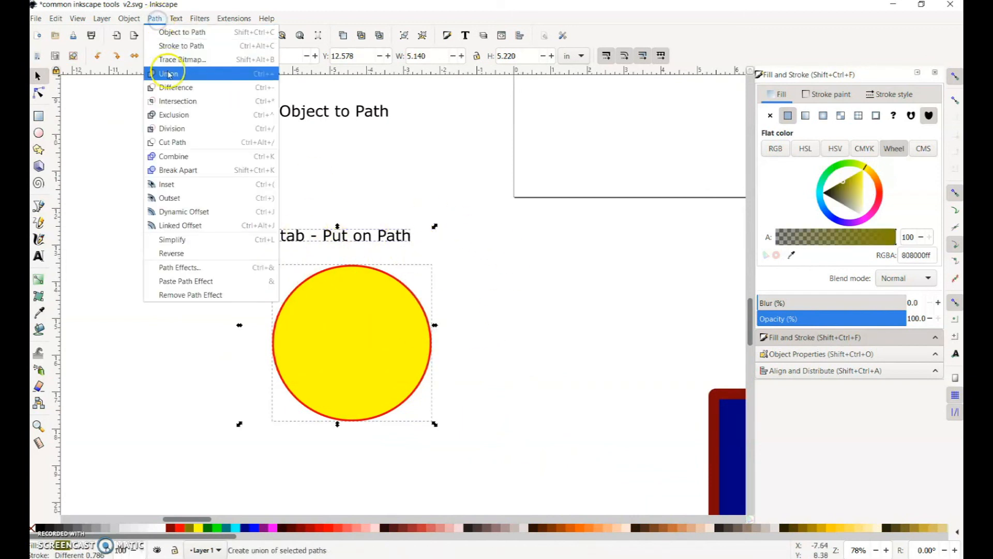
mouse_move(176, 17)
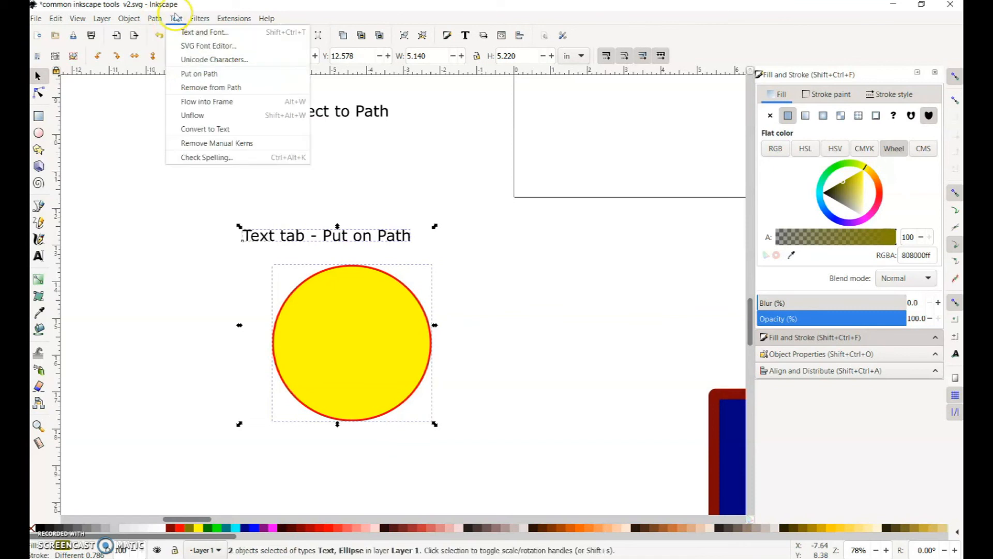
click(208, 75)
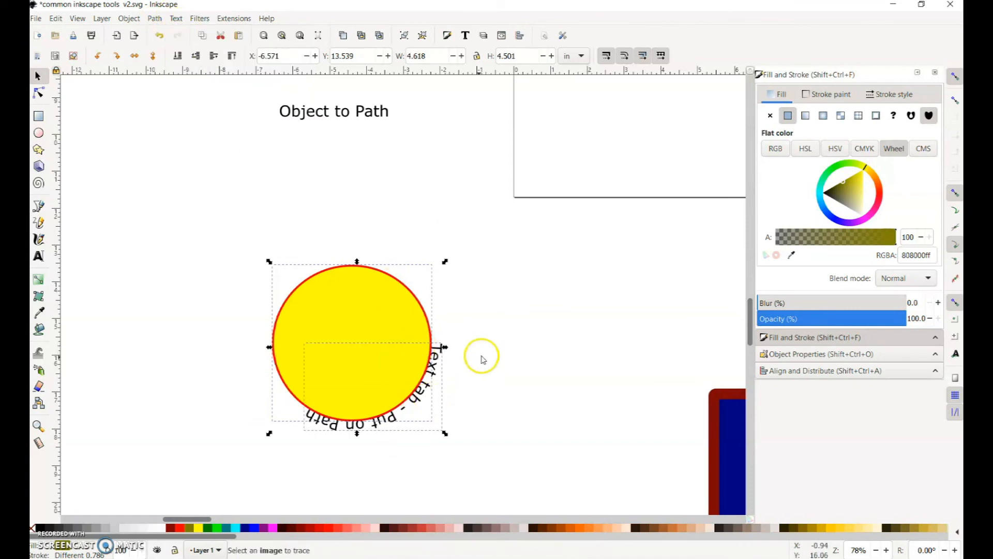
- Rotate the yellow circle so its attached text curves over the top of the circle, and deselect it
click(539, 355)
click(361, 350)
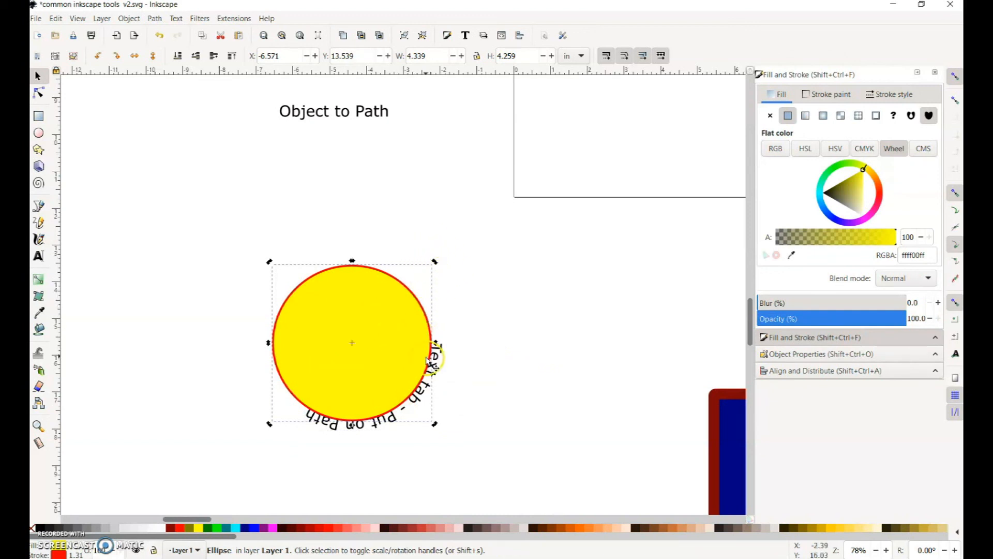
drag(435, 264, 118, 418)
click(277, 109)
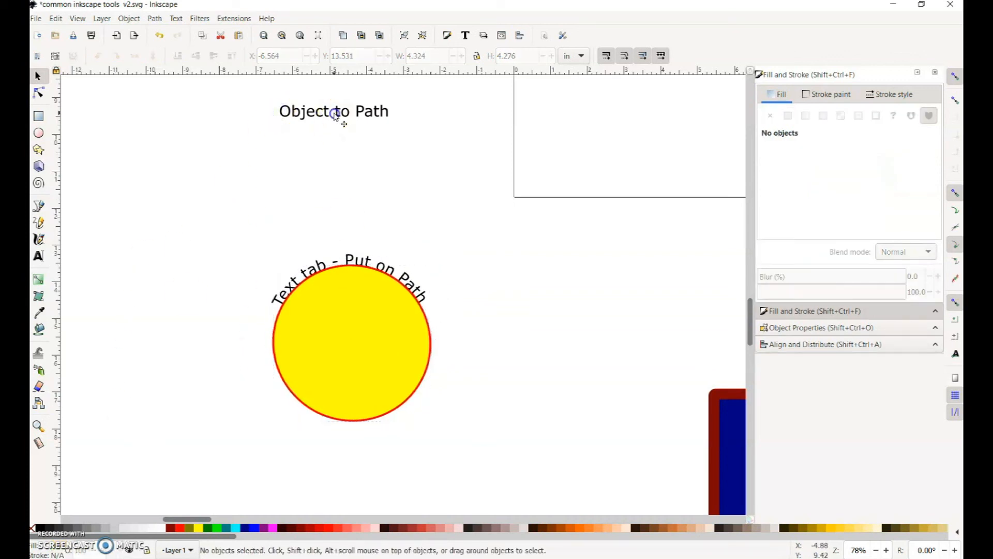
- Rotate the "Object to Path" text clockwise to a downward diagonal slope, deselect it and return to the tool list
click(308, 112)
click(358, 115)
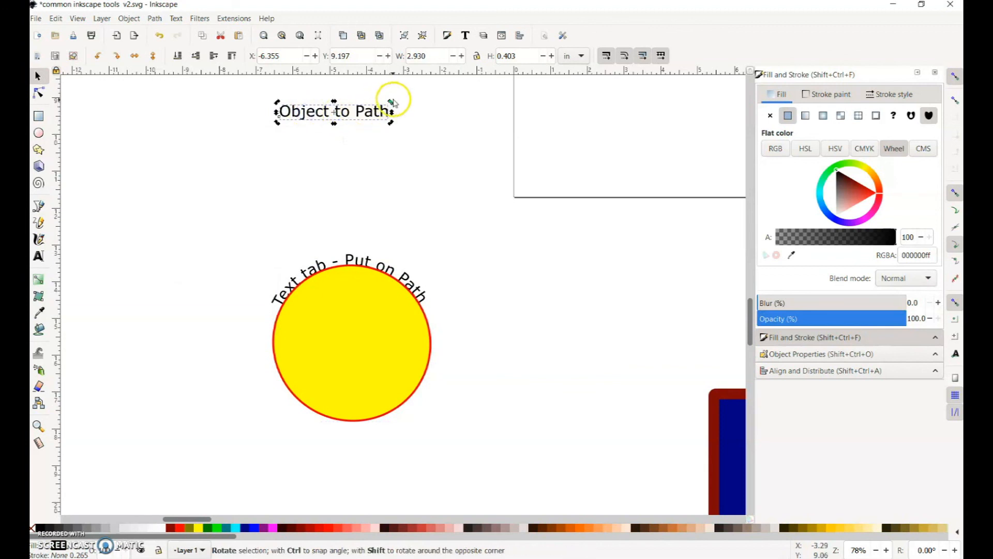
drag(391, 104, 396, 149)
click(466, 242)
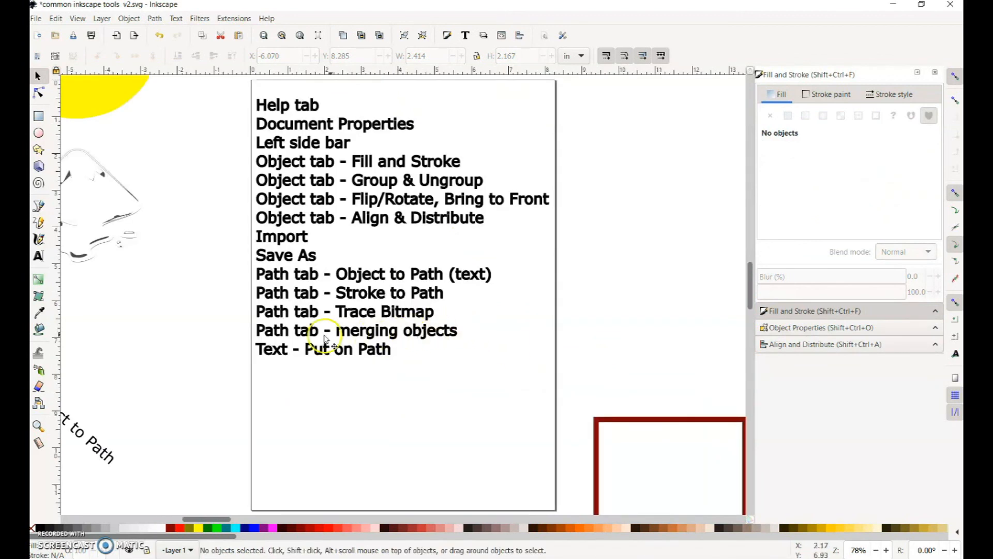
click(445, 278)
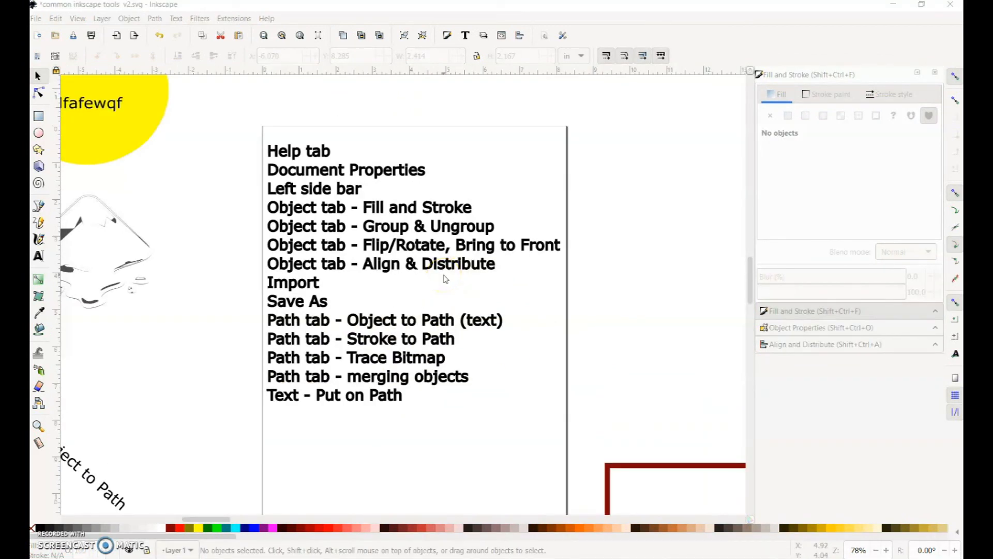